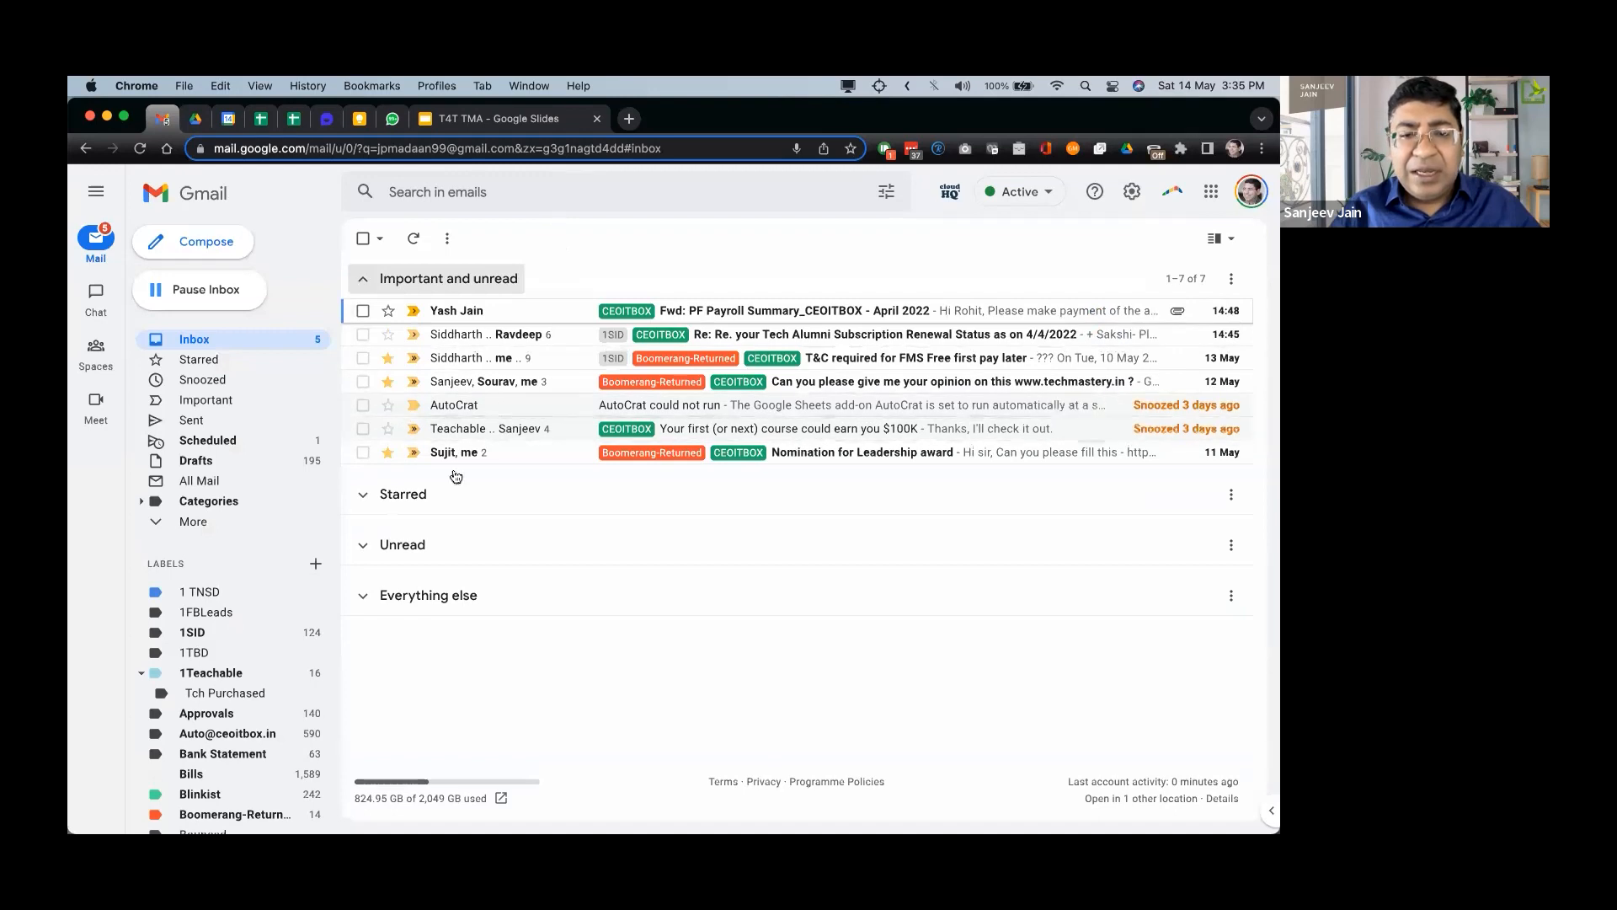
# Expand the unread emails and open the Tata CLiQ message "Feel Skin-credible With Laneige" to skim it.
pyautogui.click(363, 596)
pyautogui.click(366, 545)
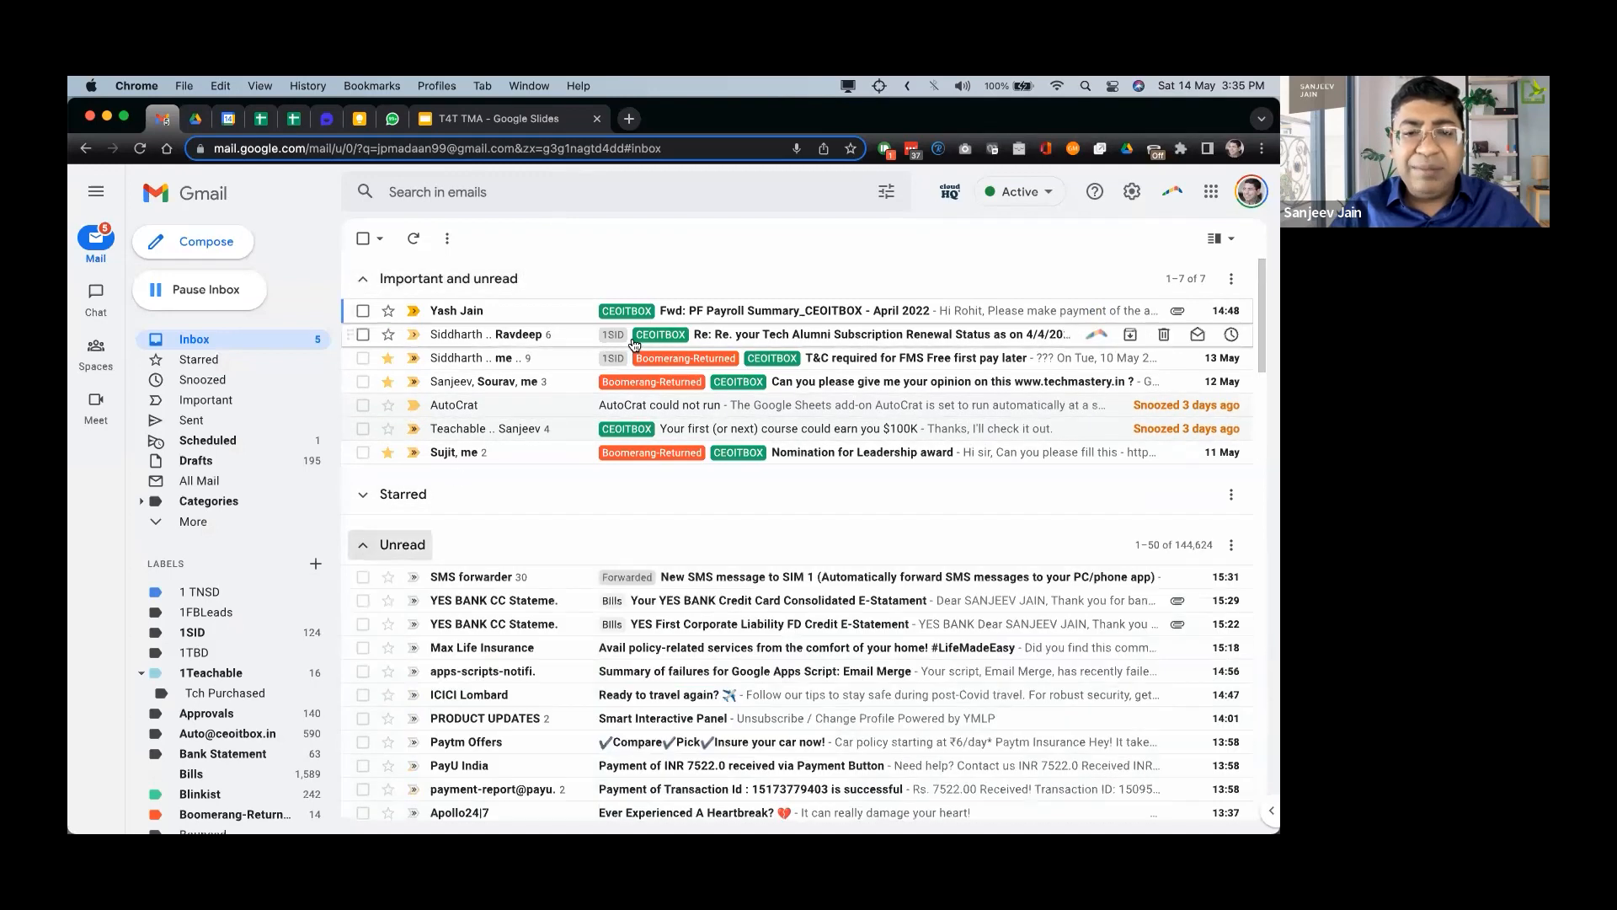
pyautogui.scroll(-5, 614, 372)
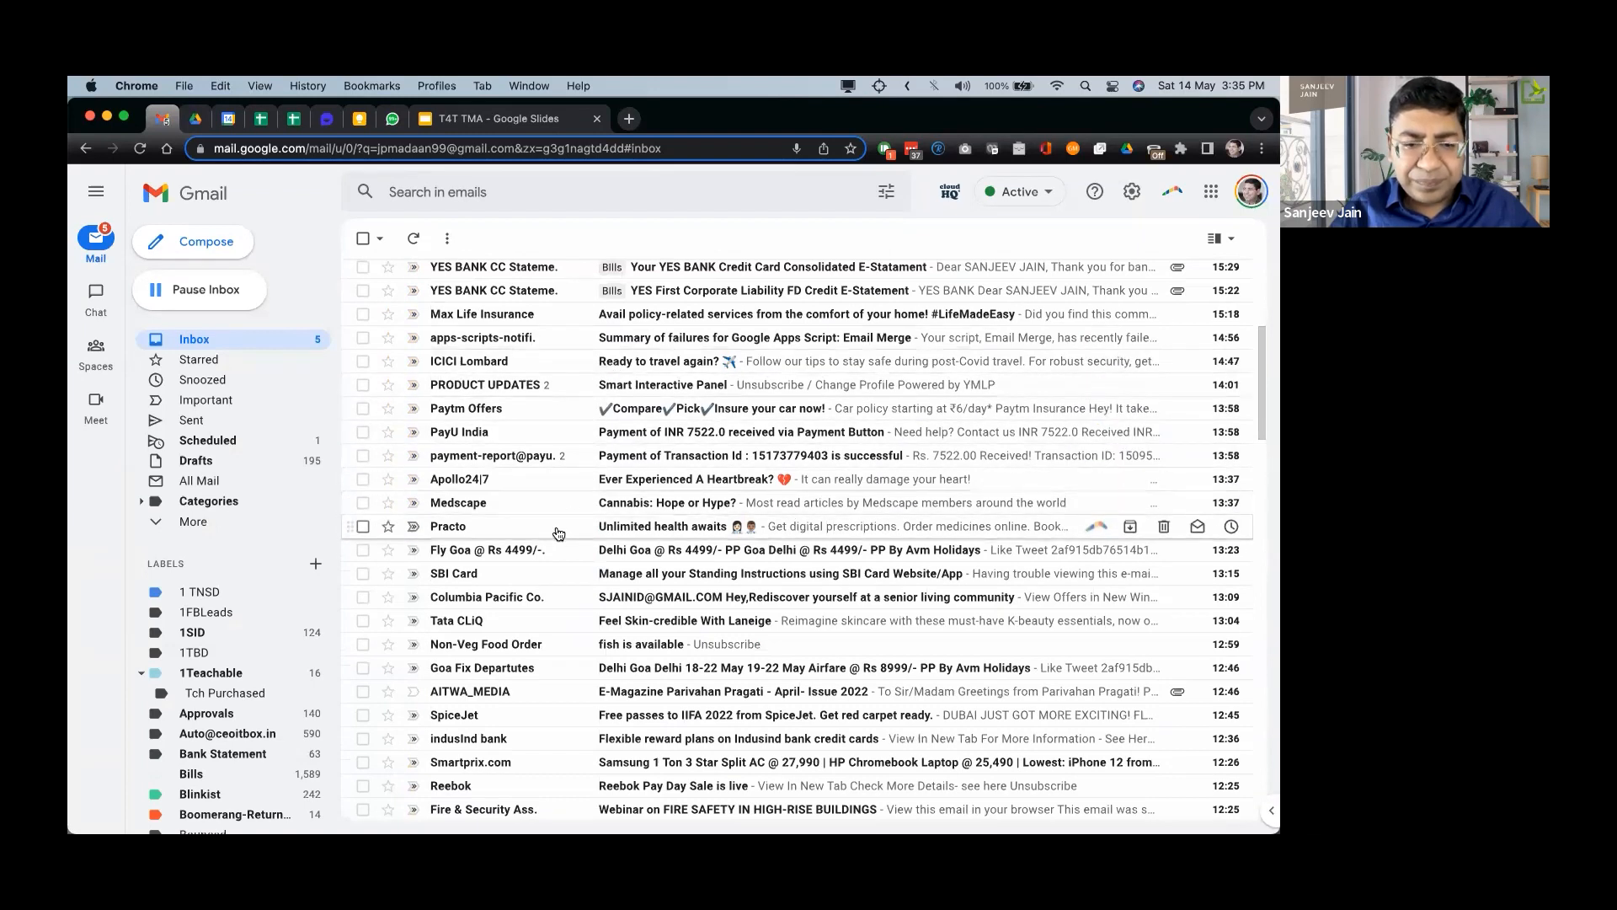
pyautogui.click(535, 620)
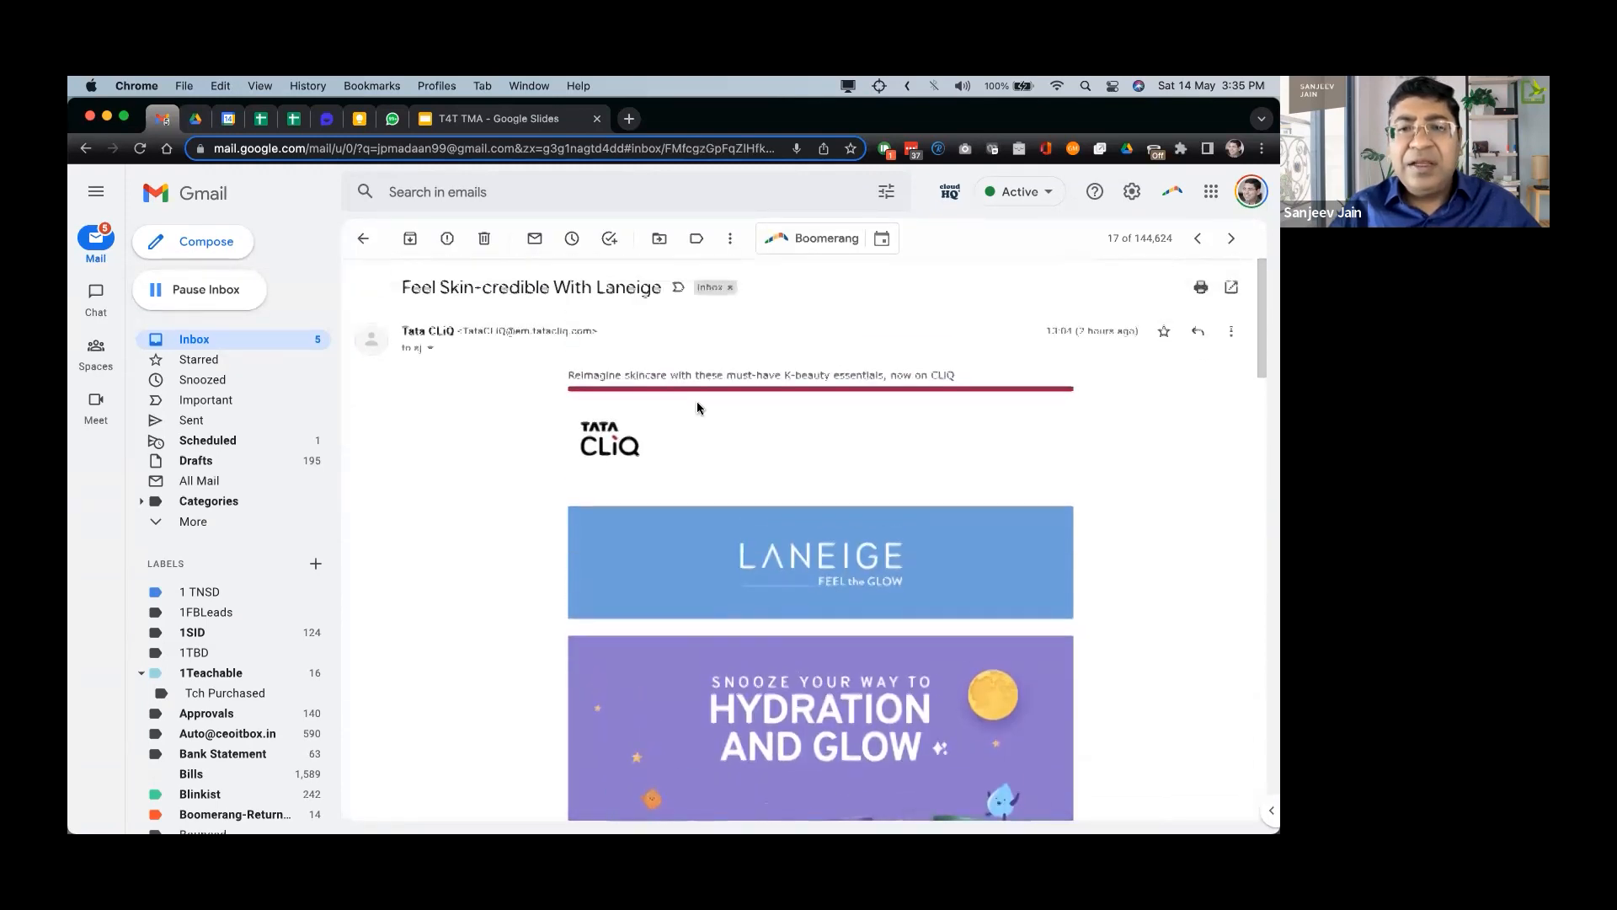
pyautogui.scroll(-4, 697, 408)
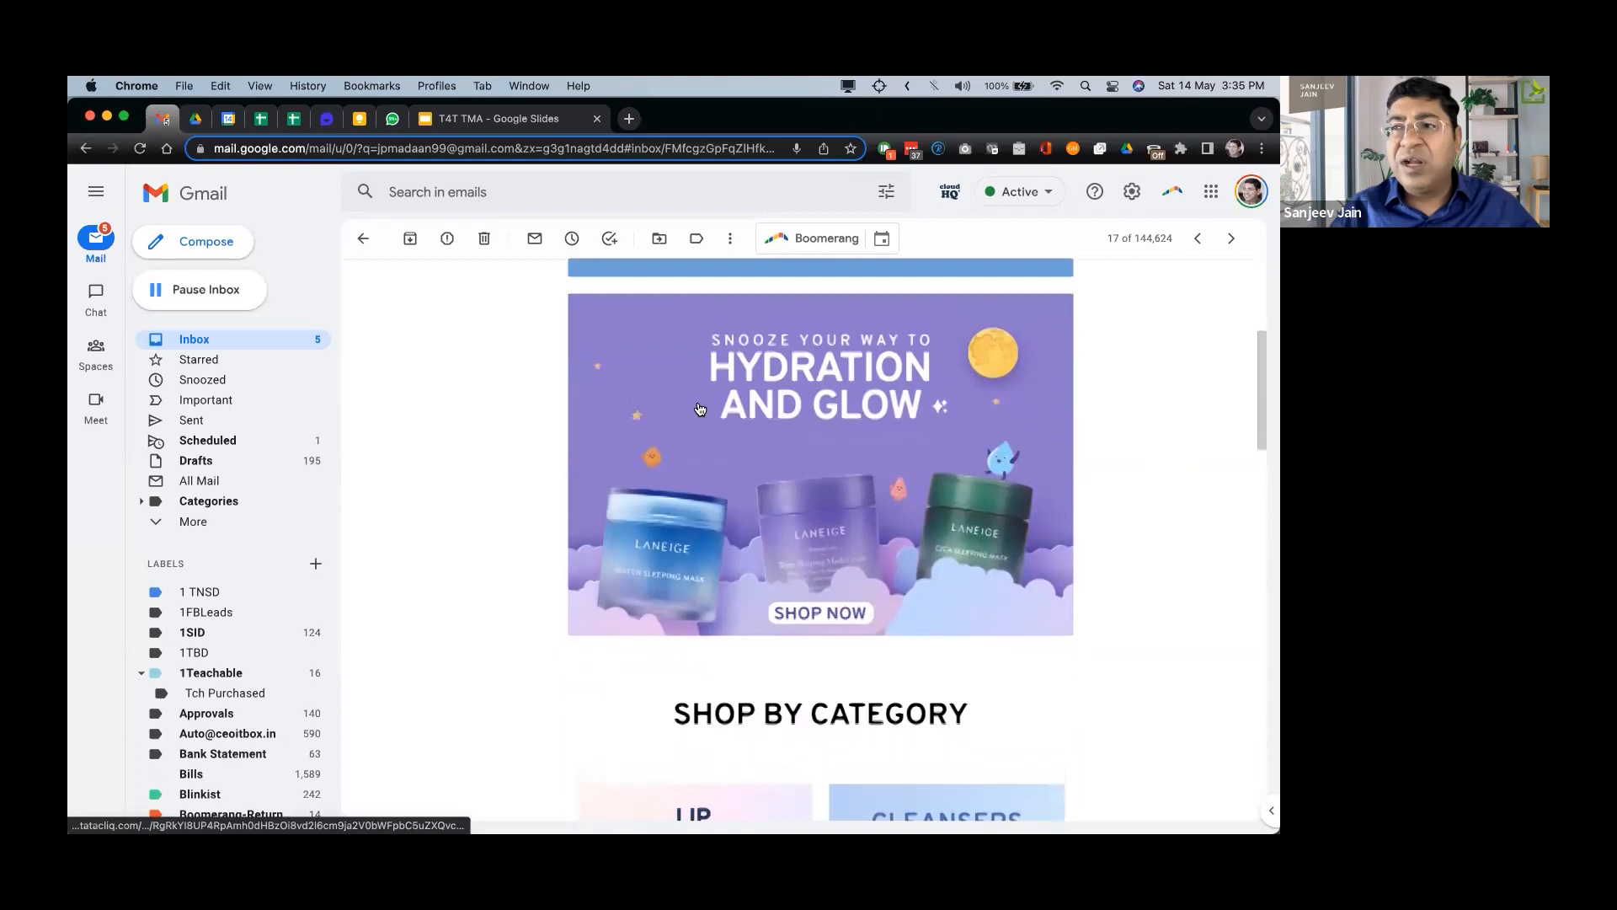
pyautogui.scroll(4, 699, 408)
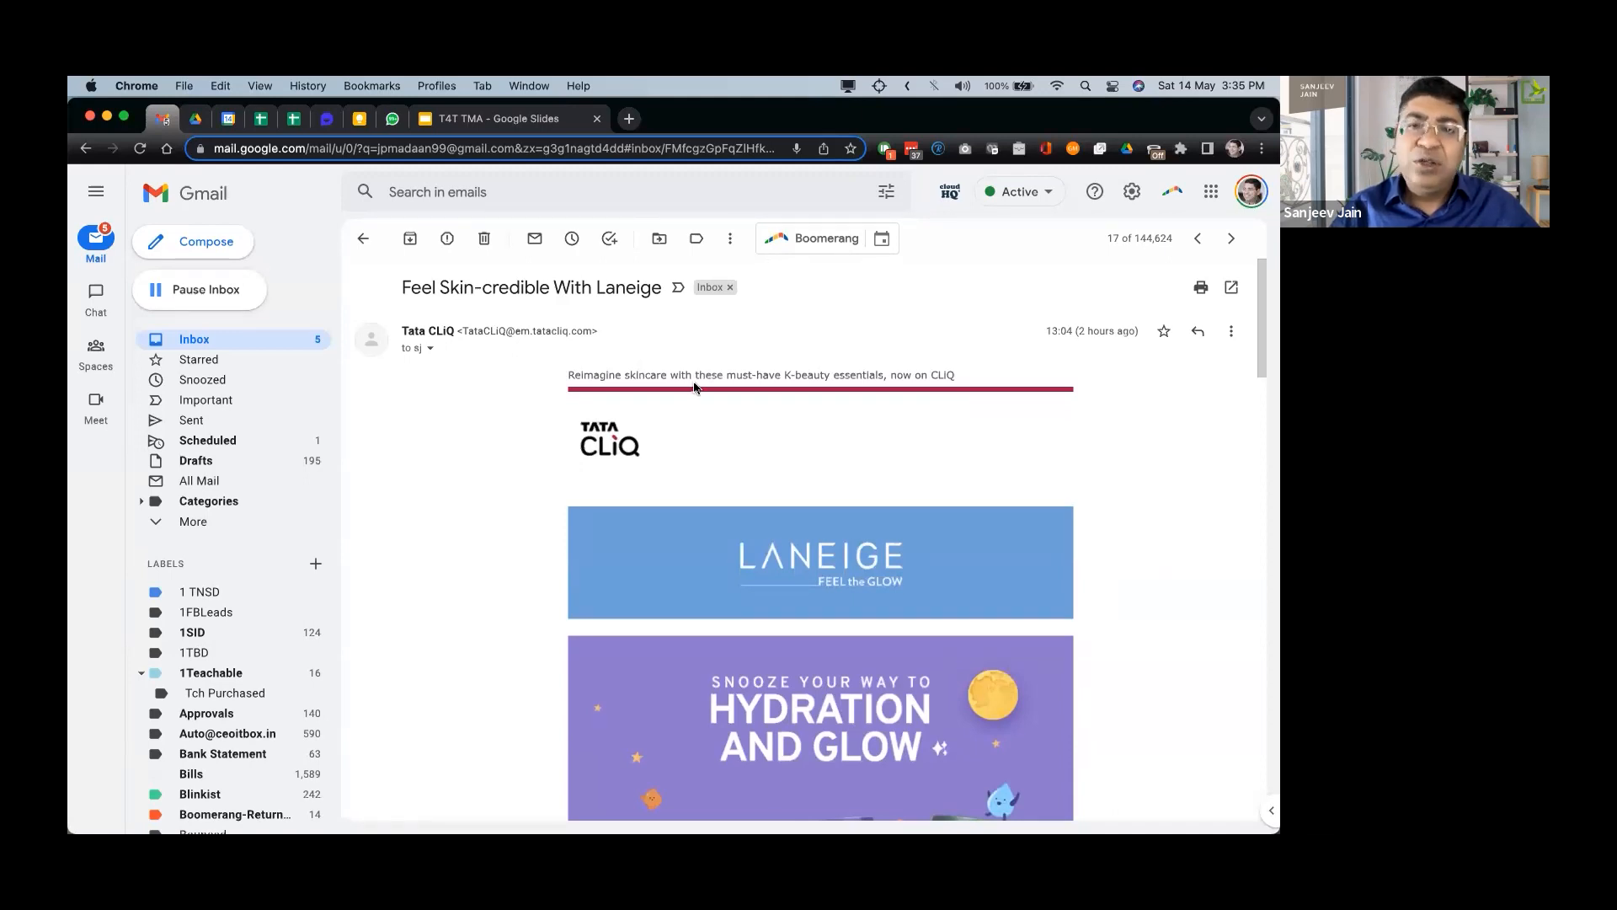
# Snooze the open Tata CLiQ email until 15 May 2022 at 11:00 using a custom date and time.
pyautogui.click(572, 243)
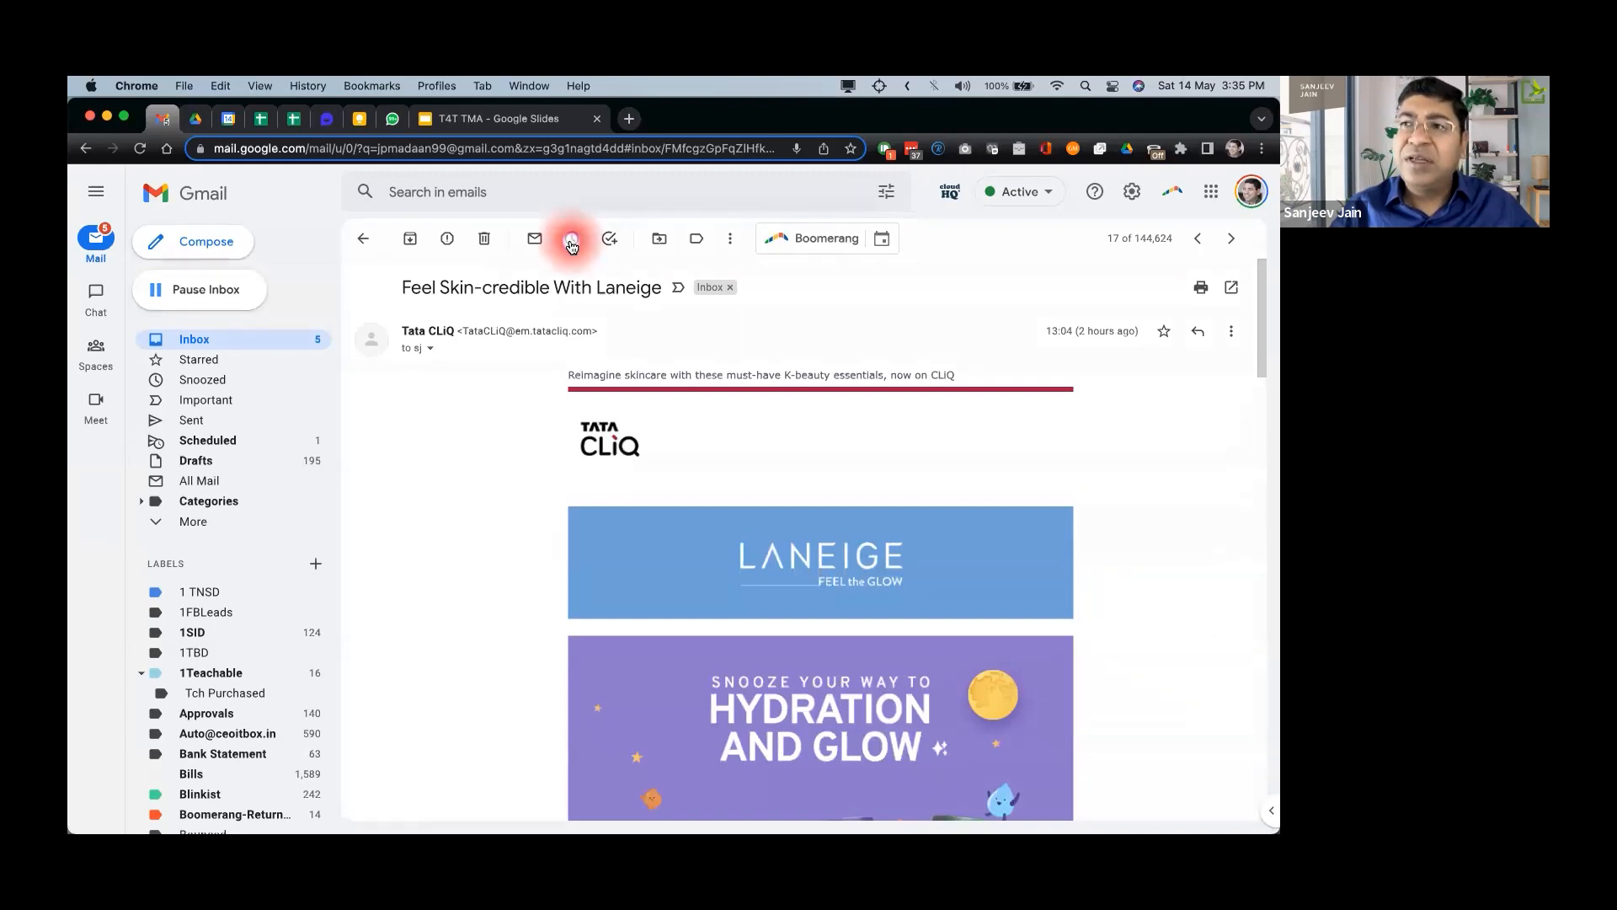
pyautogui.click(571, 245)
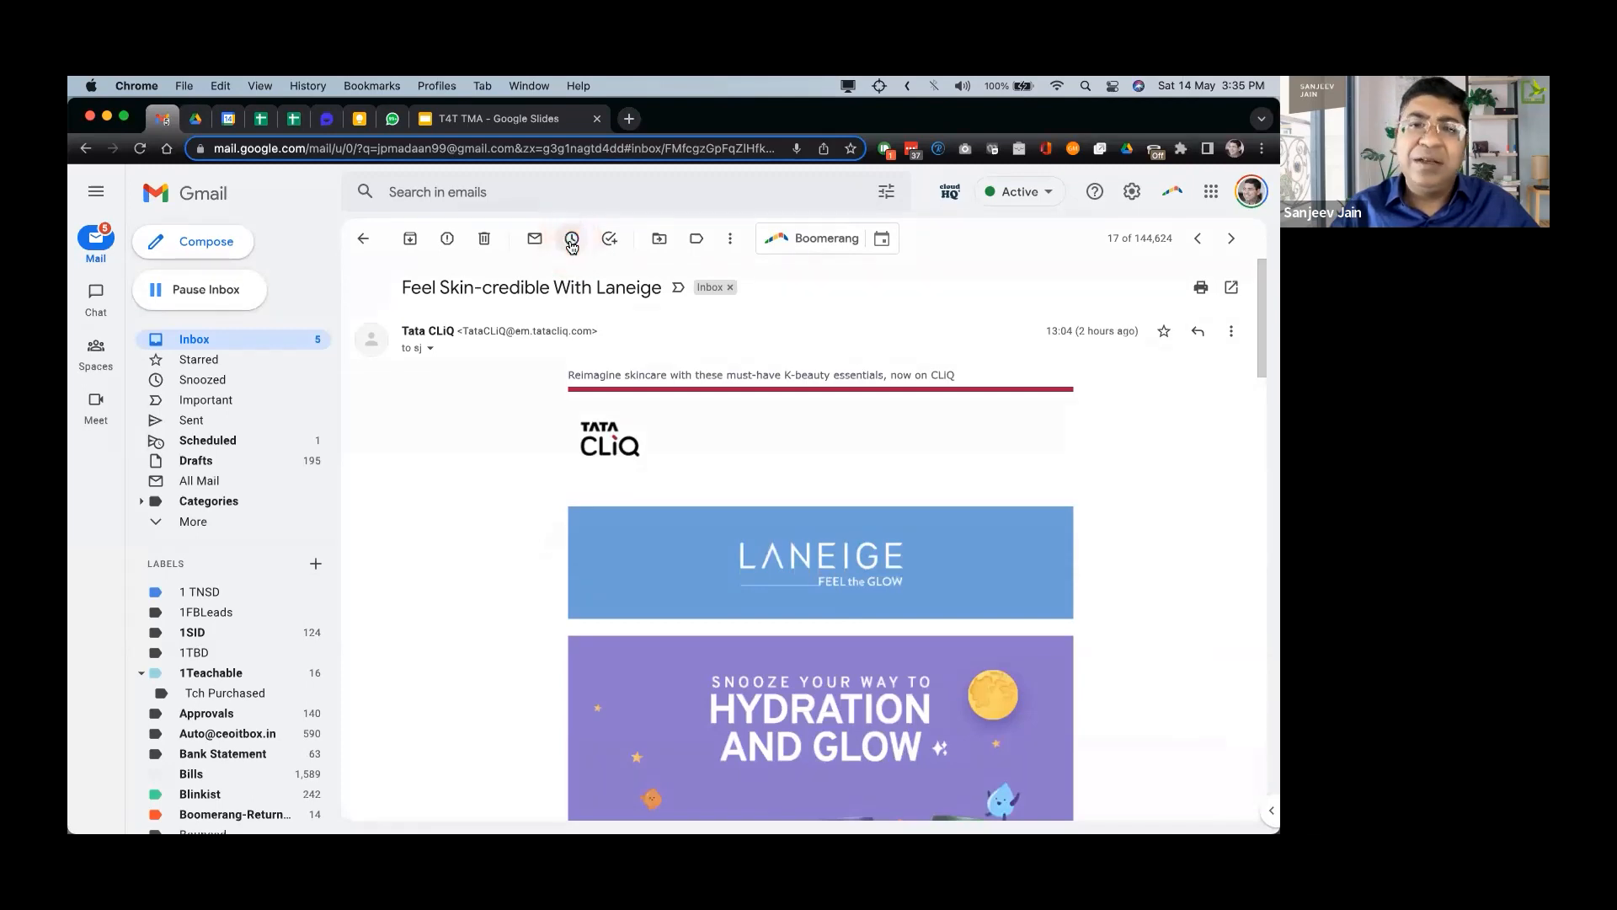
pyautogui.click(571, 244)
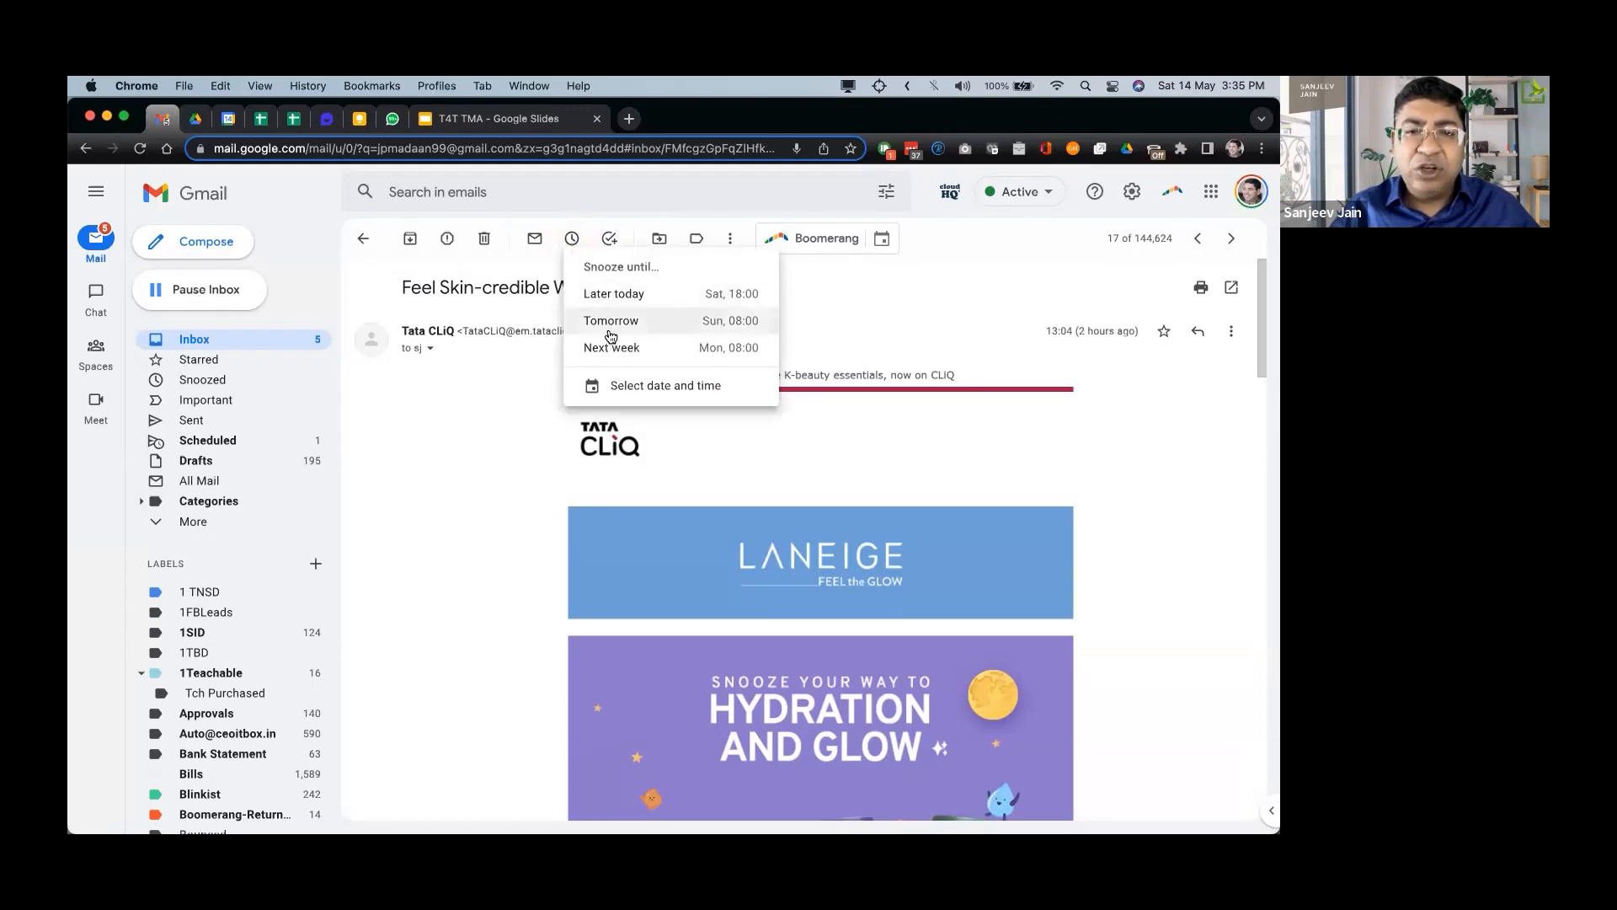
pyautogui.click(616, 392)
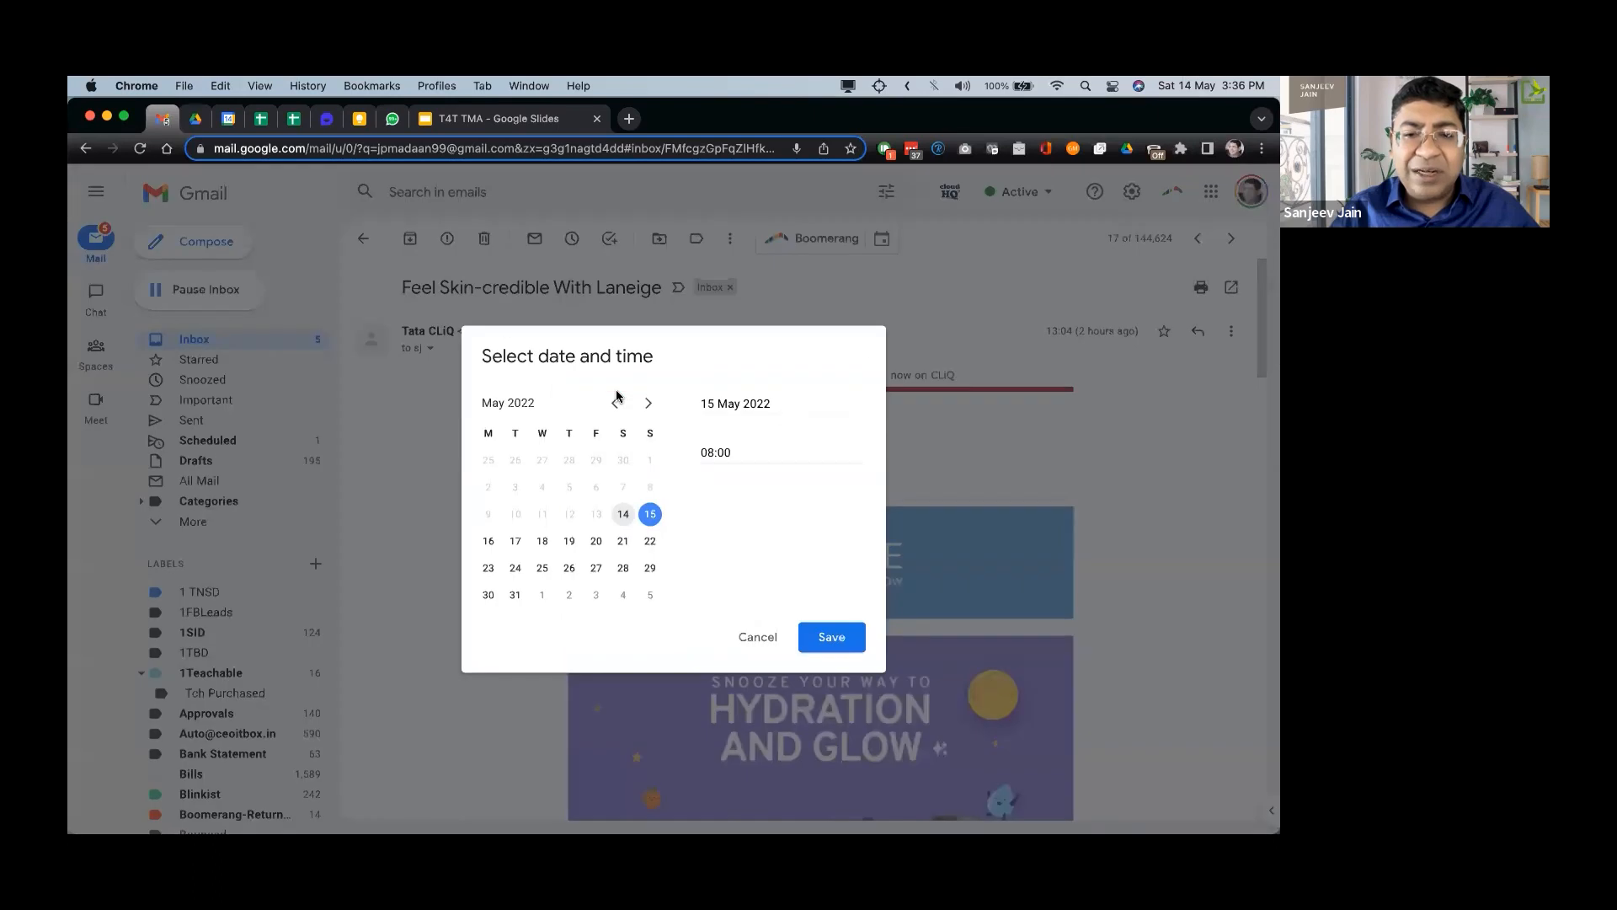
pyautogui.click(706, 452)
pyautogui.press('BackSpace')
pyautogui.press('BackSpace')
pyautogui.write('11')
pyautogui.click(851, 639)
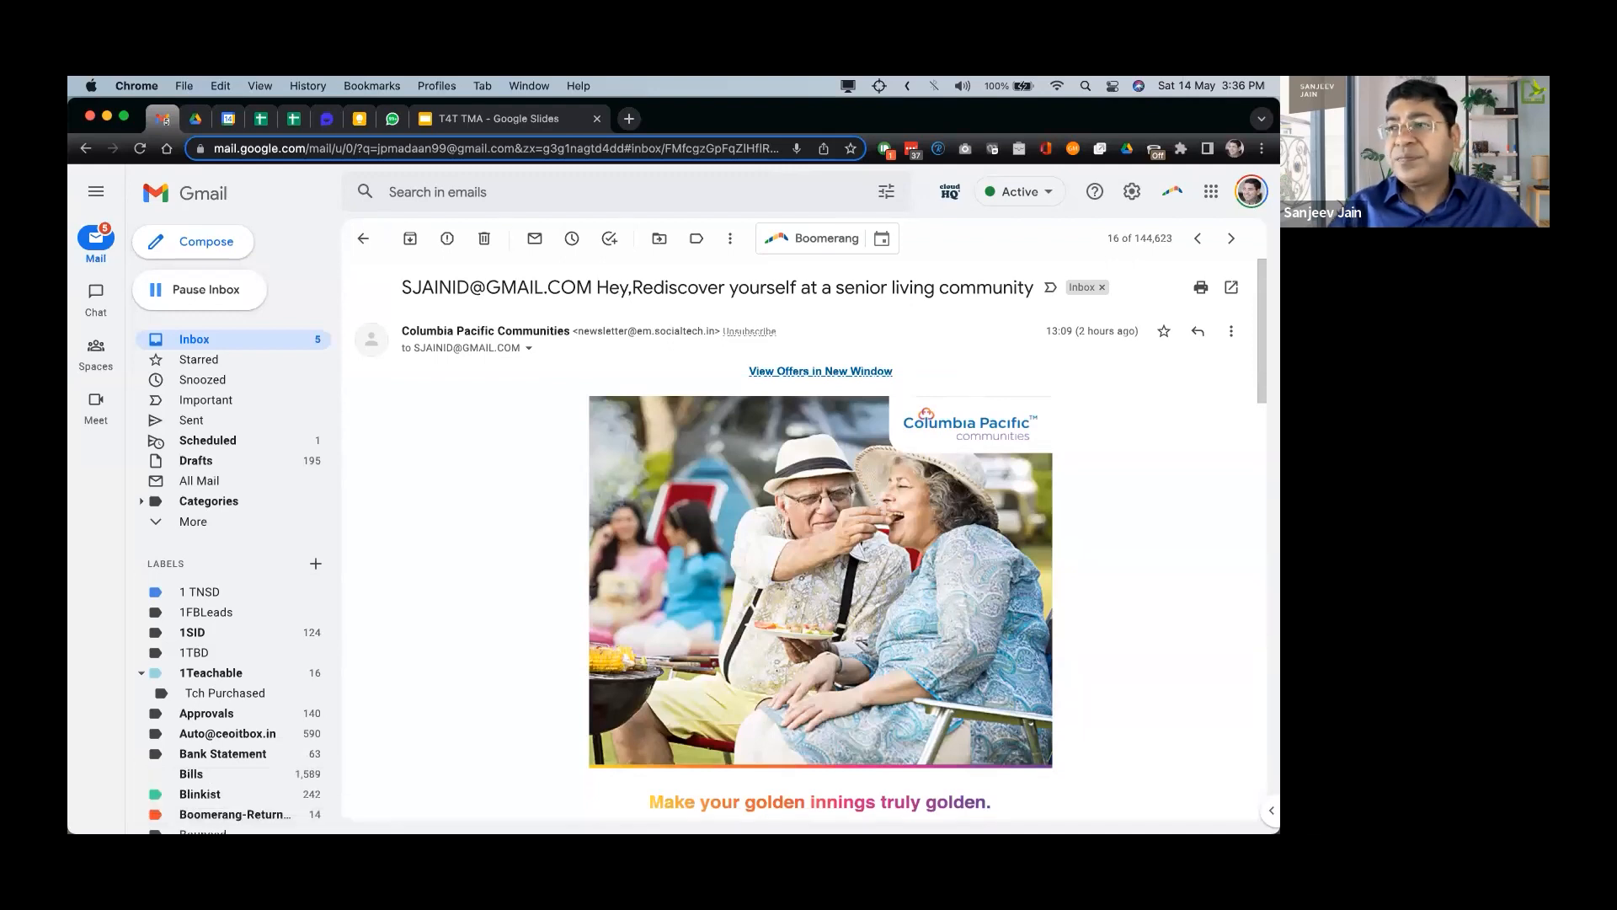
# Return to the inbox, open the Max Life Insurance policy-services email and snooze it with the "Later today" option.
pyautogui.click(364, 242)
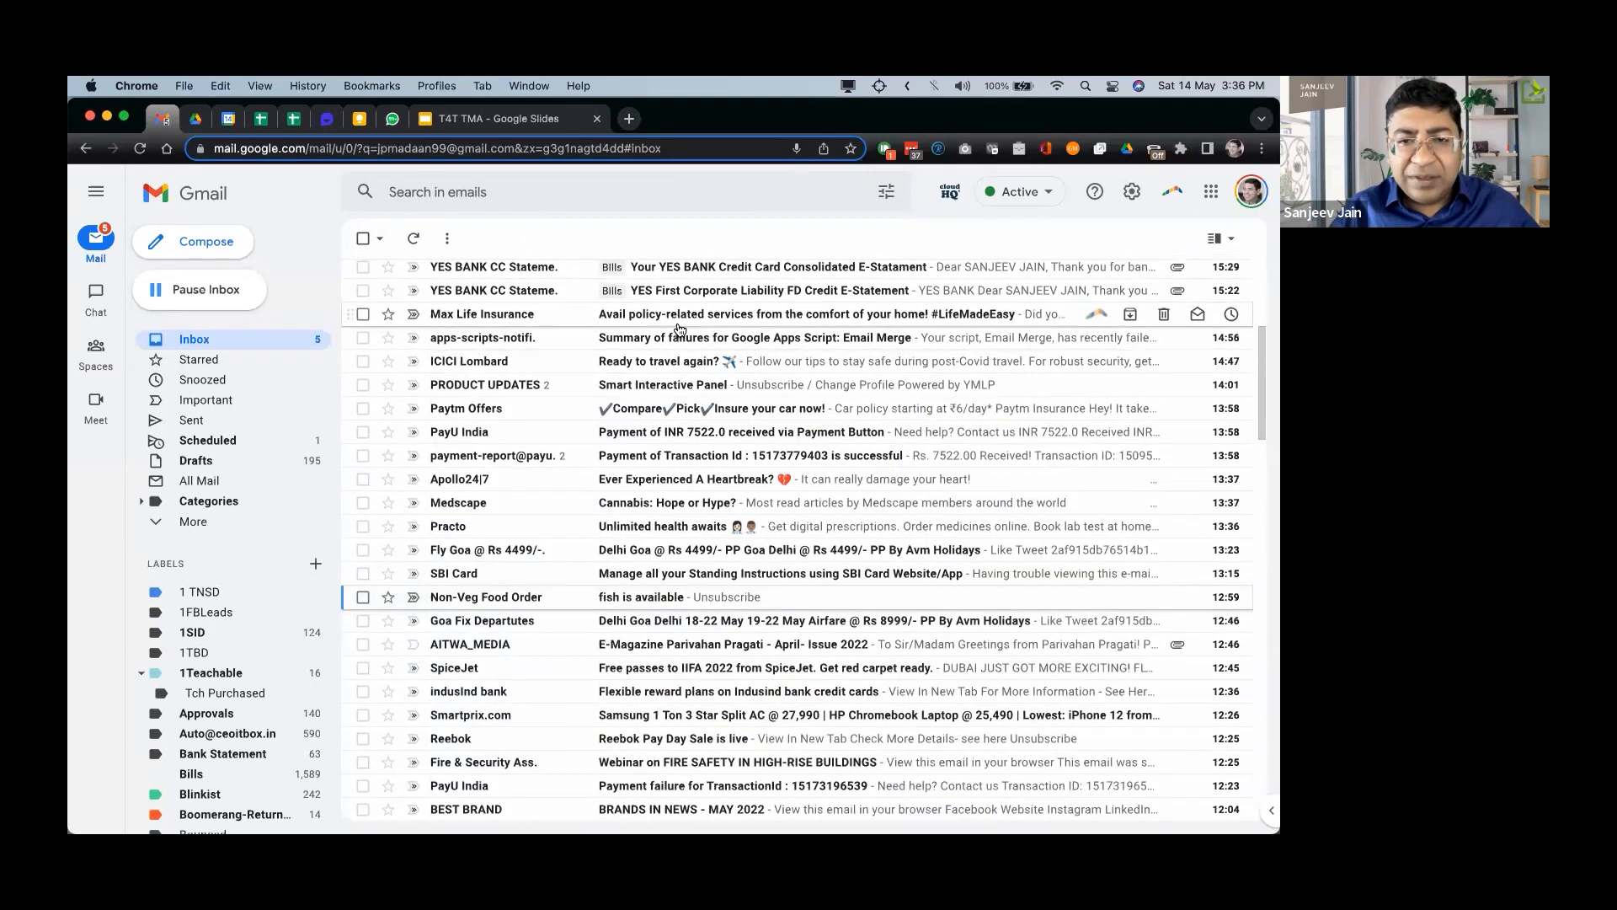
pyautogui.click(674, 317)
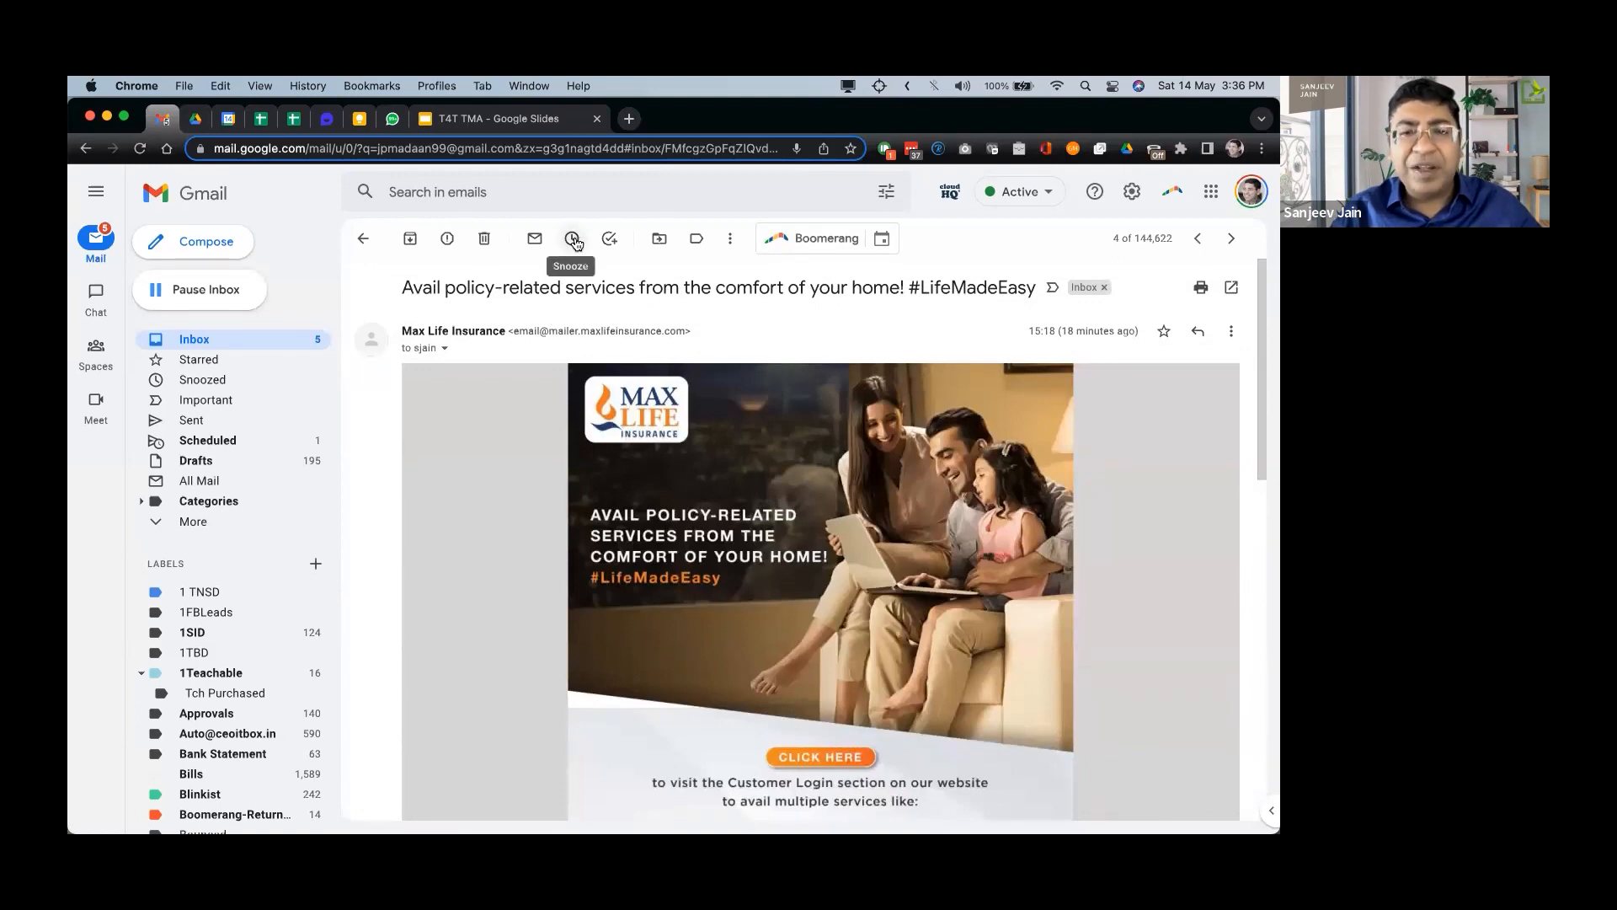
pyautogui.click(573, 240)
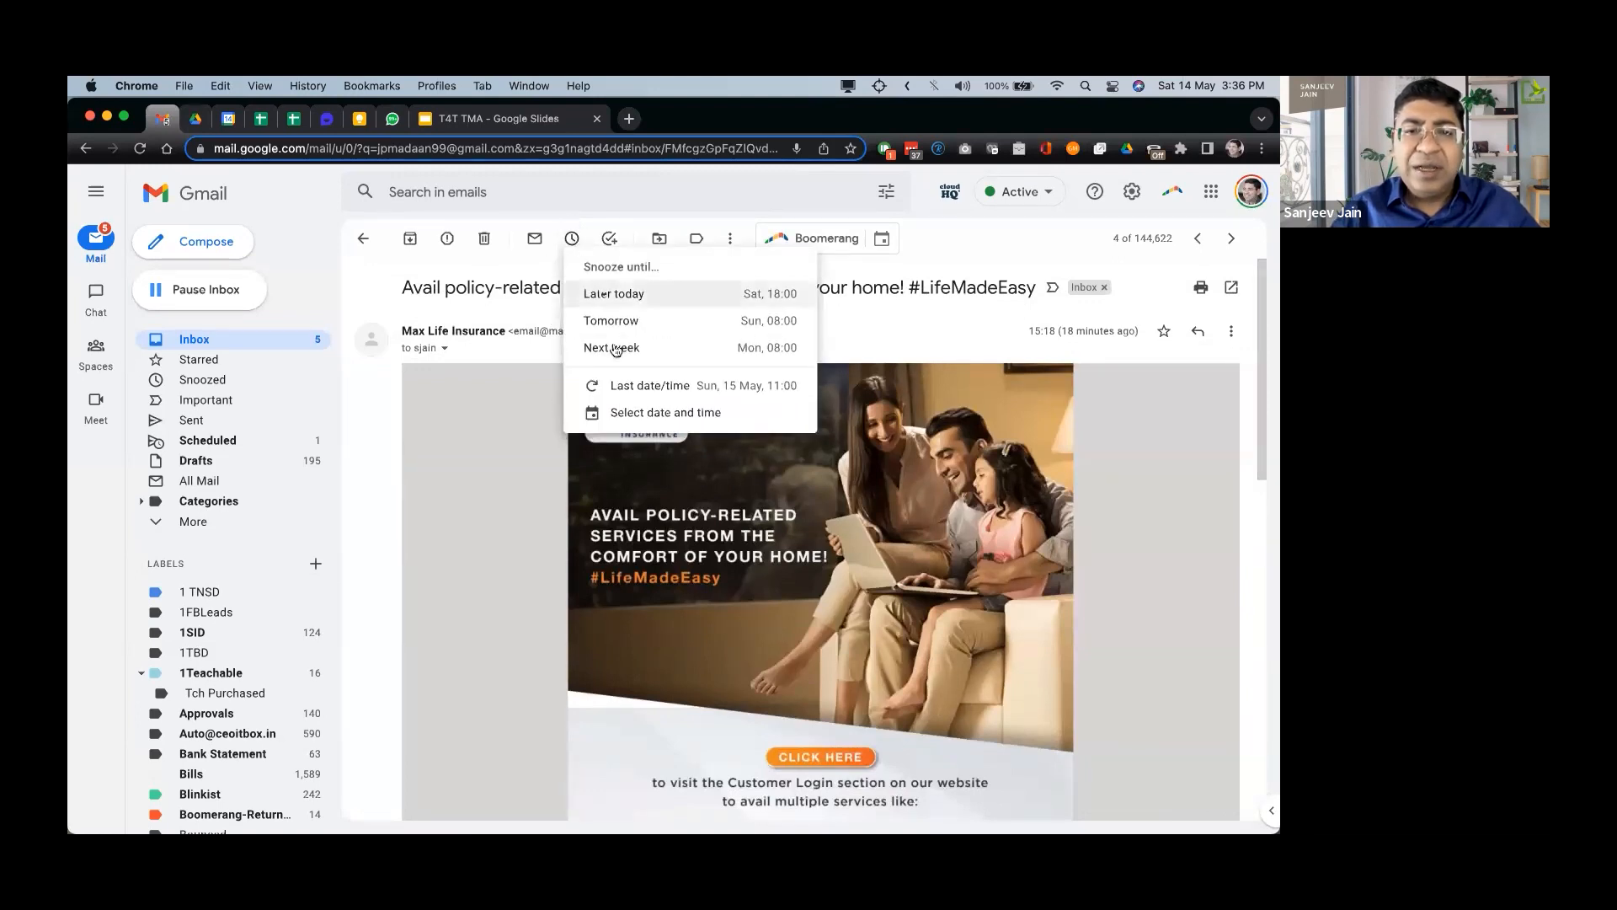
pyautogui.click(666, 305)
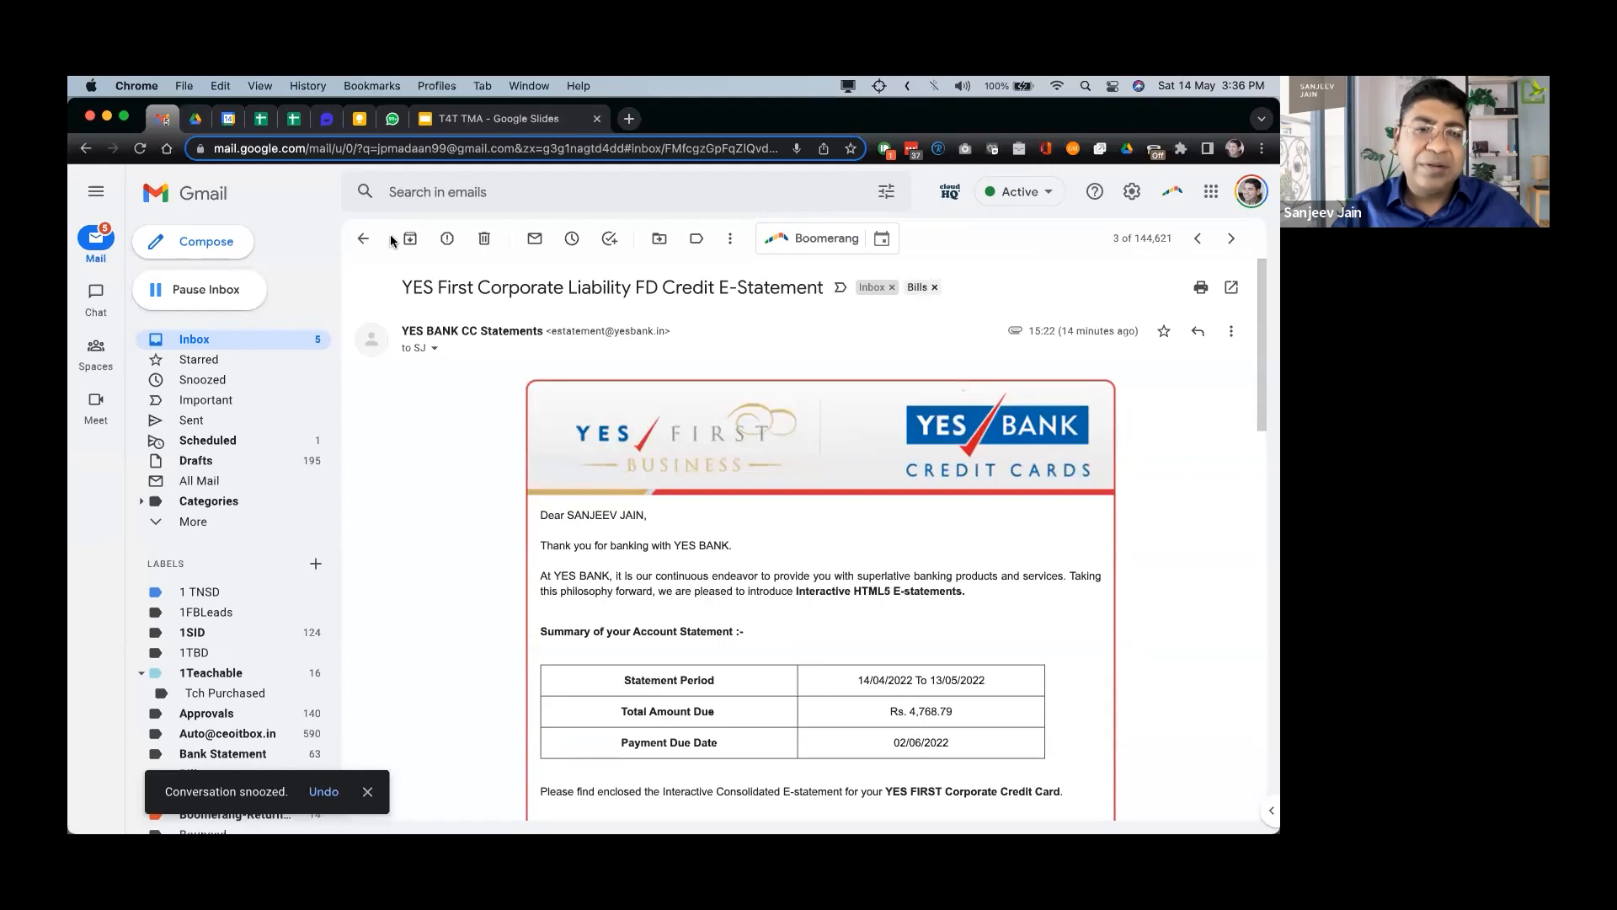
# Open Google Keep at keep.google.com in a new browser tab.
pyautogui.click(628, 118)
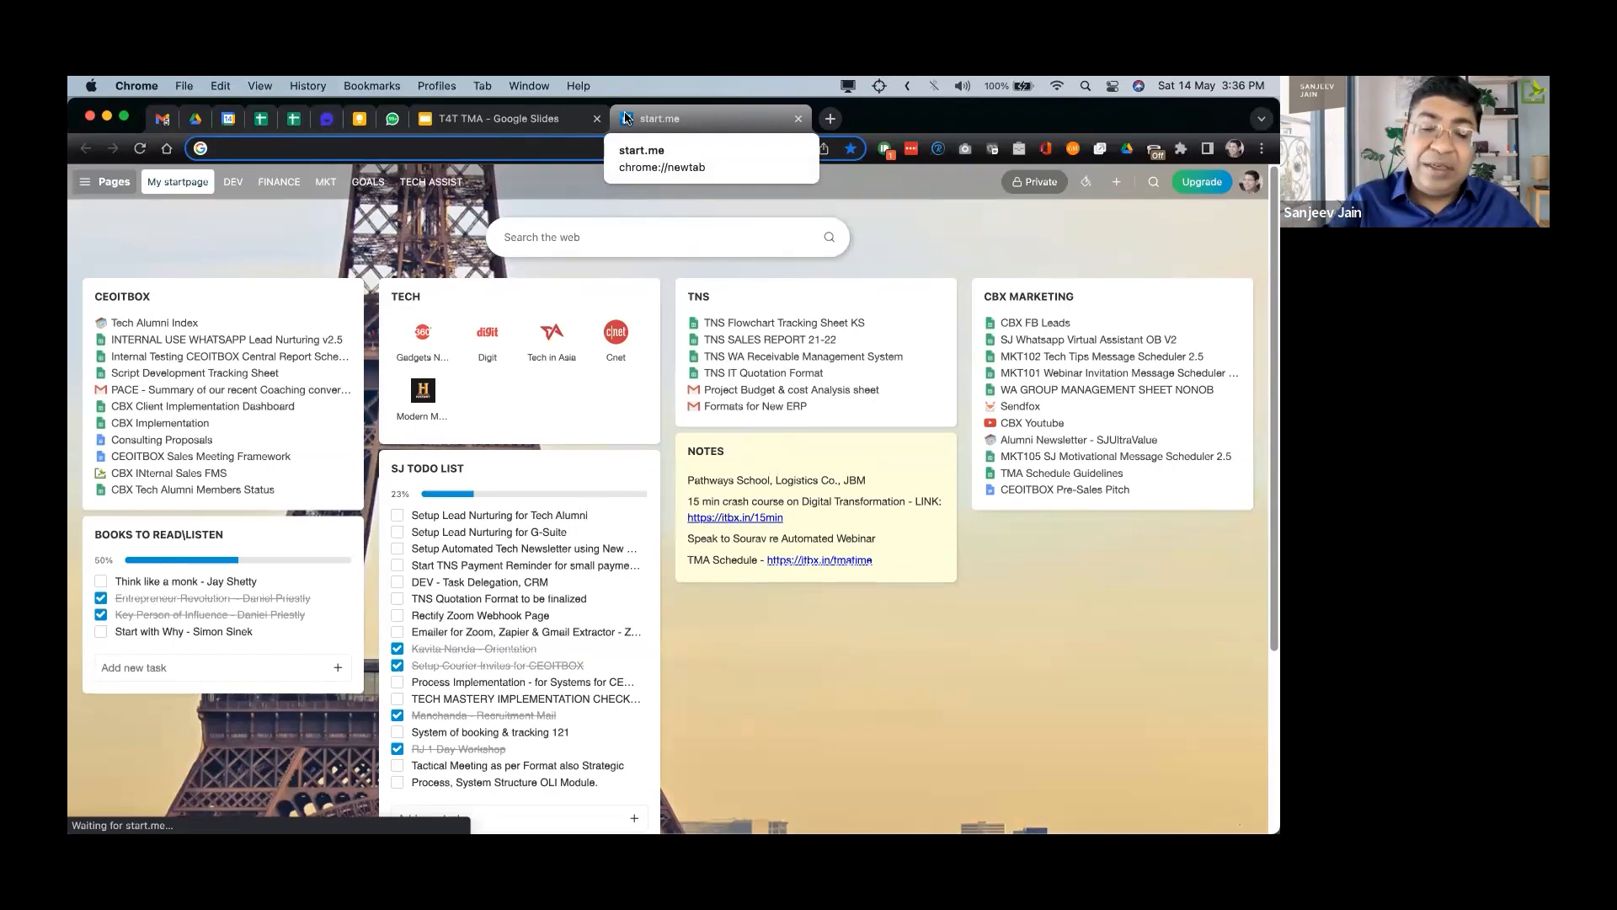
pyautogui.write('kee')
pyautogui.press('Right')
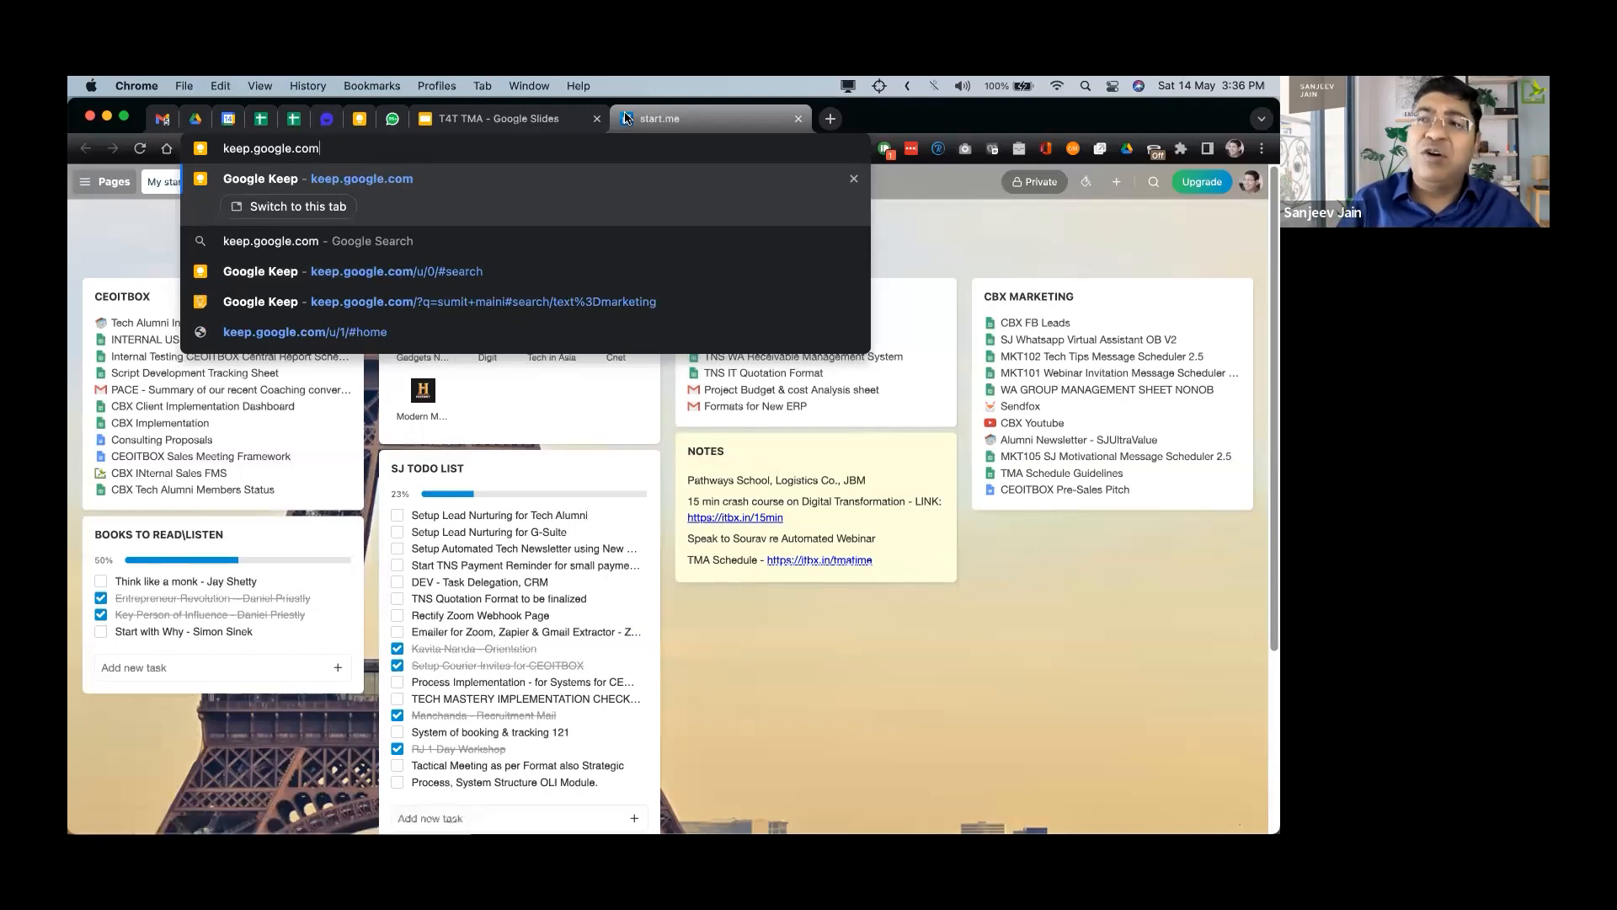
pyautogui.press('Return')
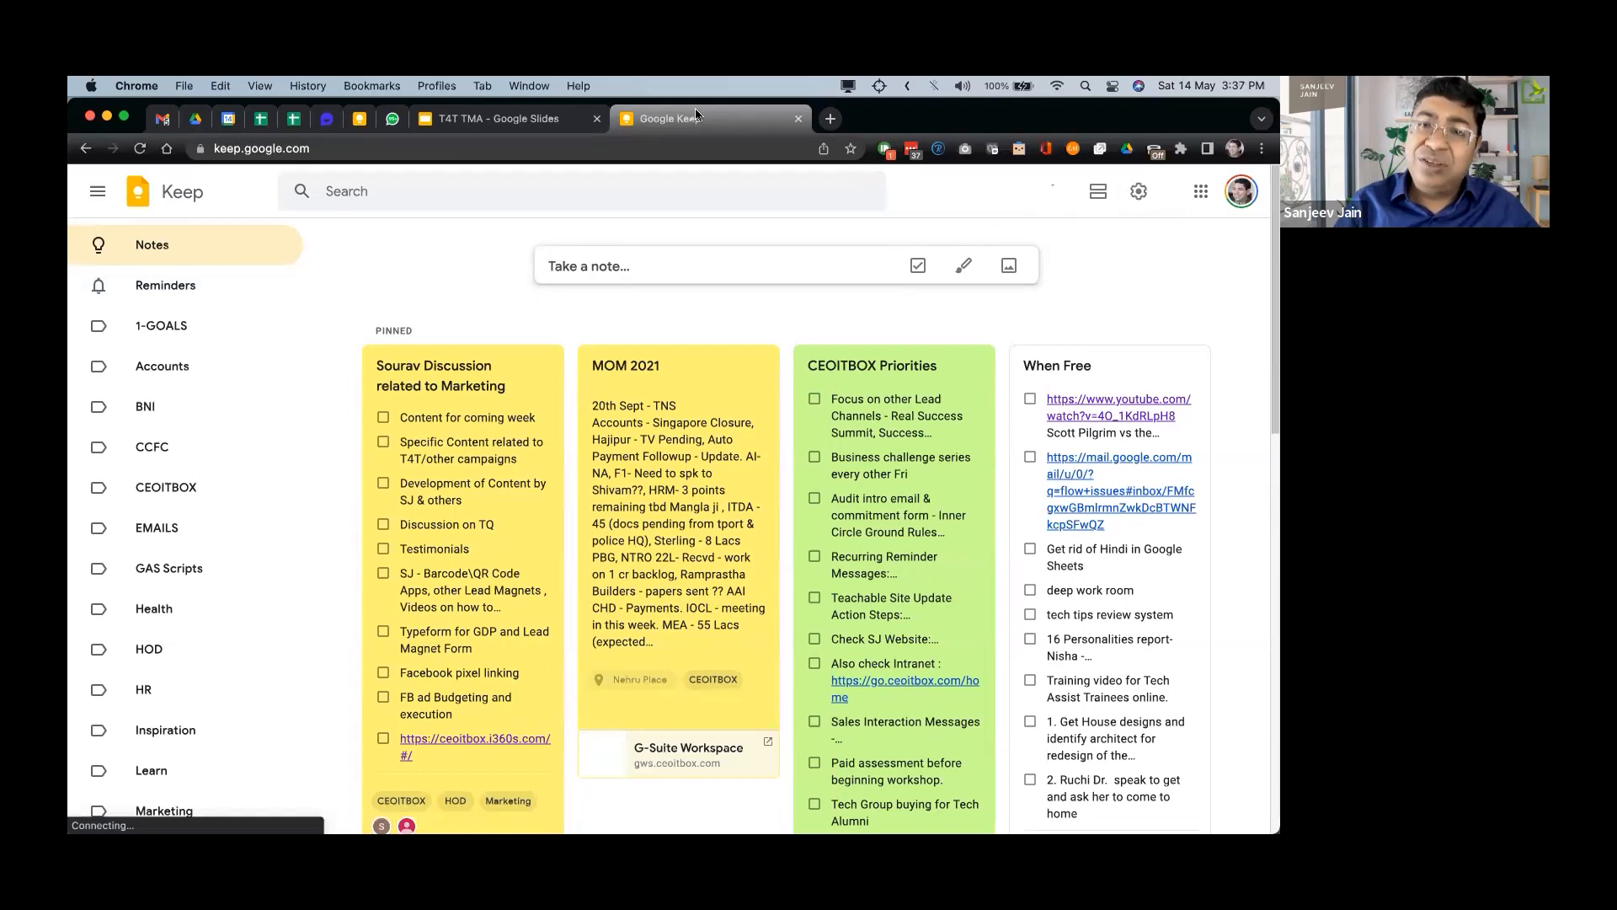
# Create a new checklist note titled "Accounts Tasks".
pyautogui.click(915, 270)
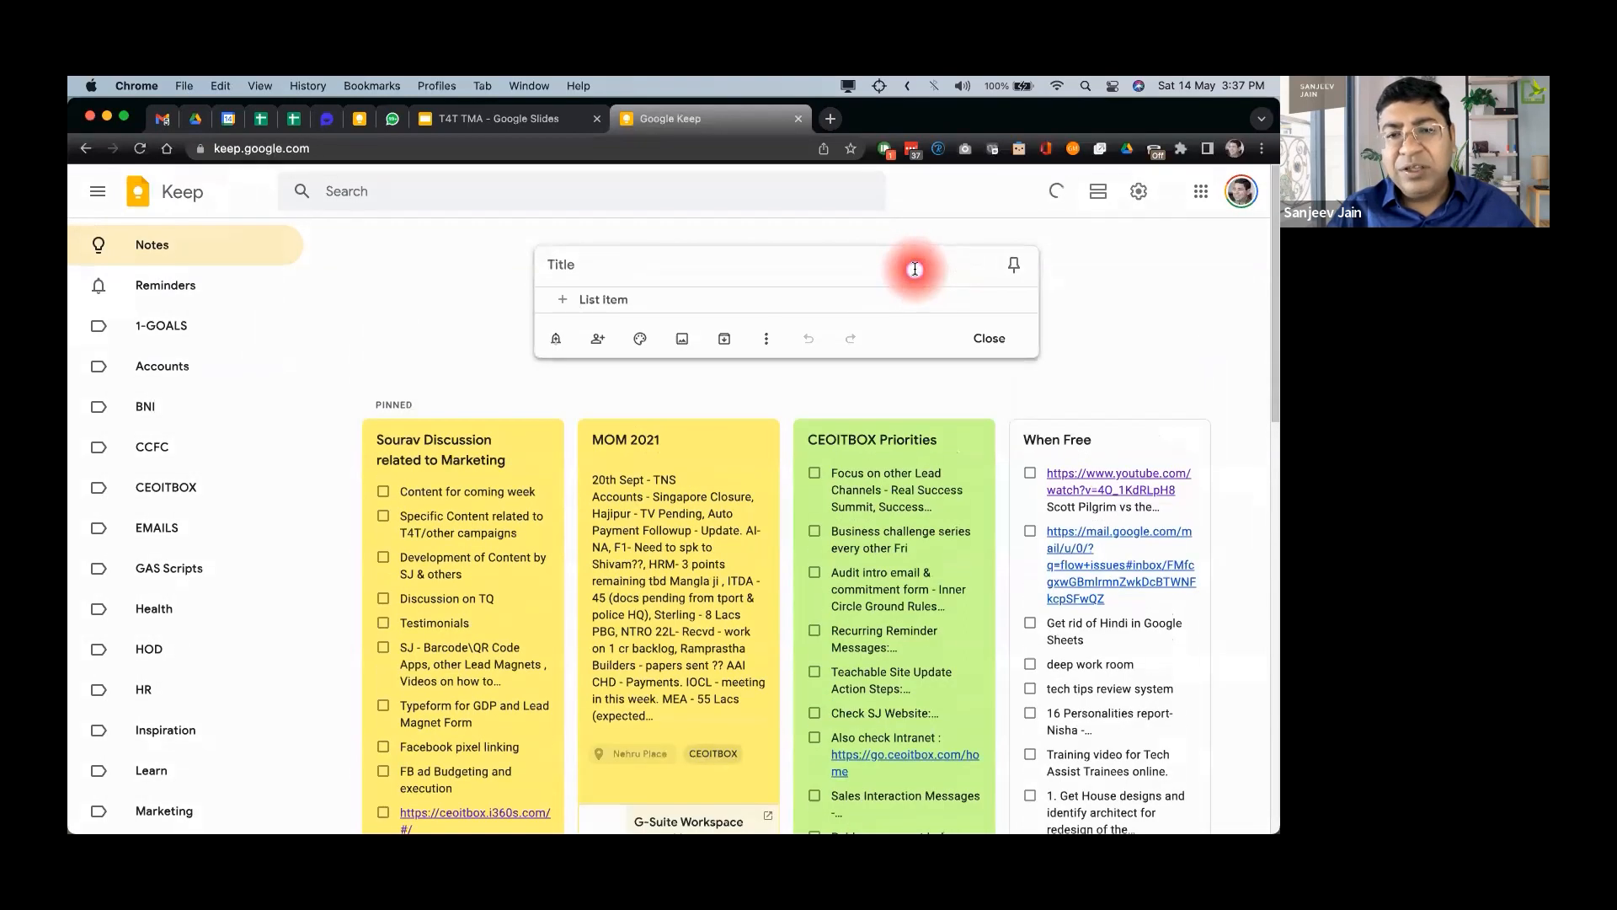
pyautogui.rightClick(839, 261)
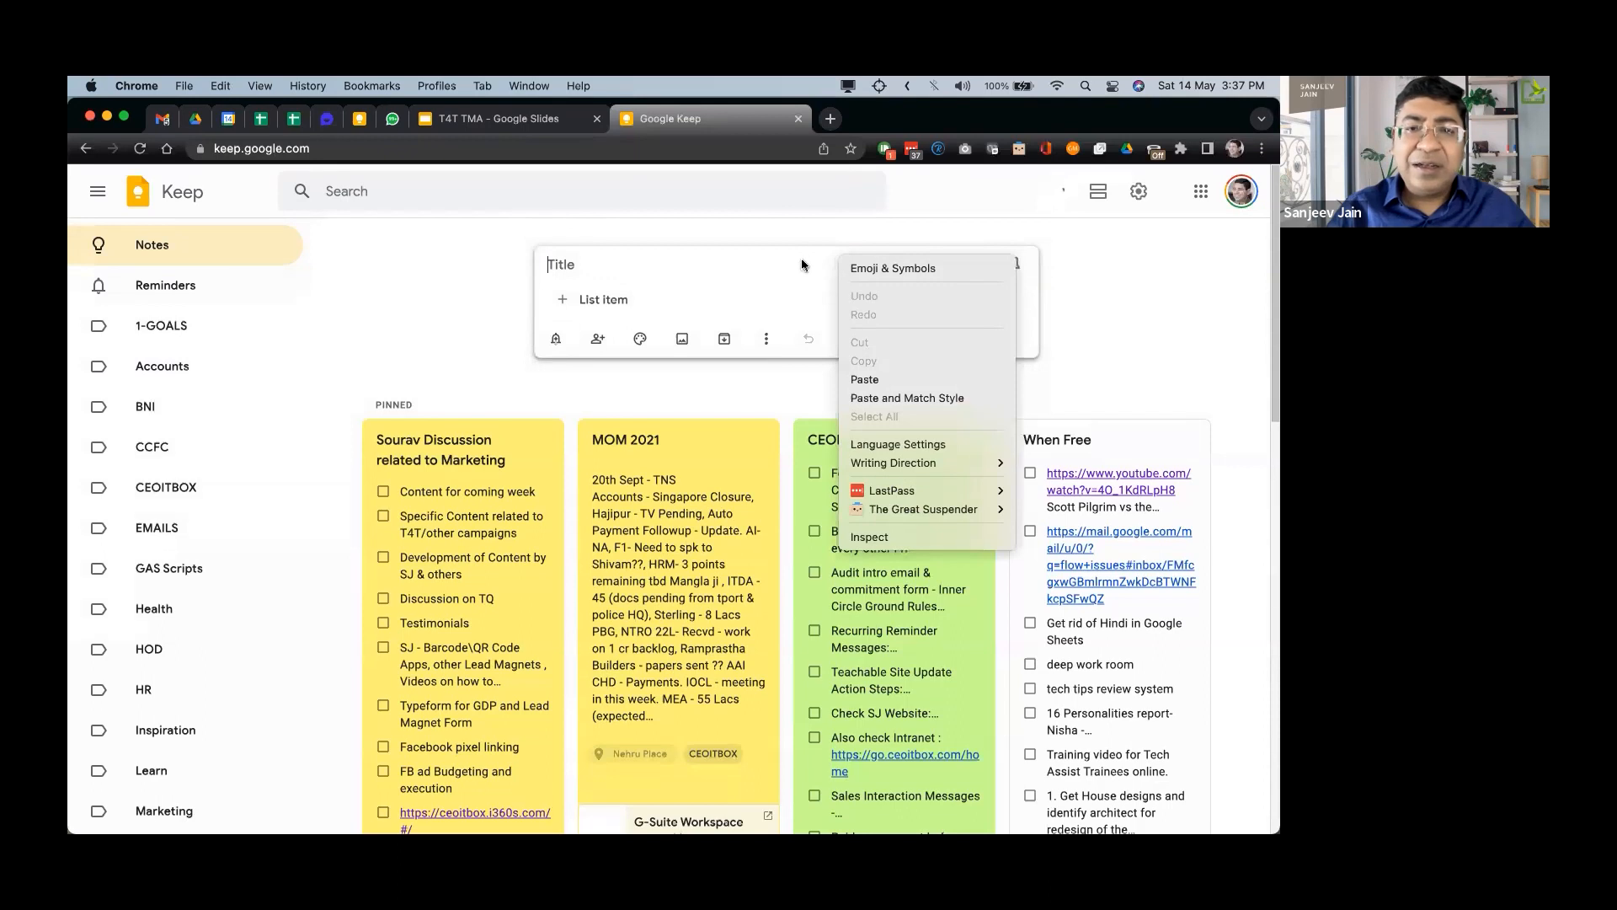
pyautogui.click(801, 258)
pyautogui.write('Accounts Re')
pyautogui.press('BackSpace')
pyautogui.press('BackSpace')
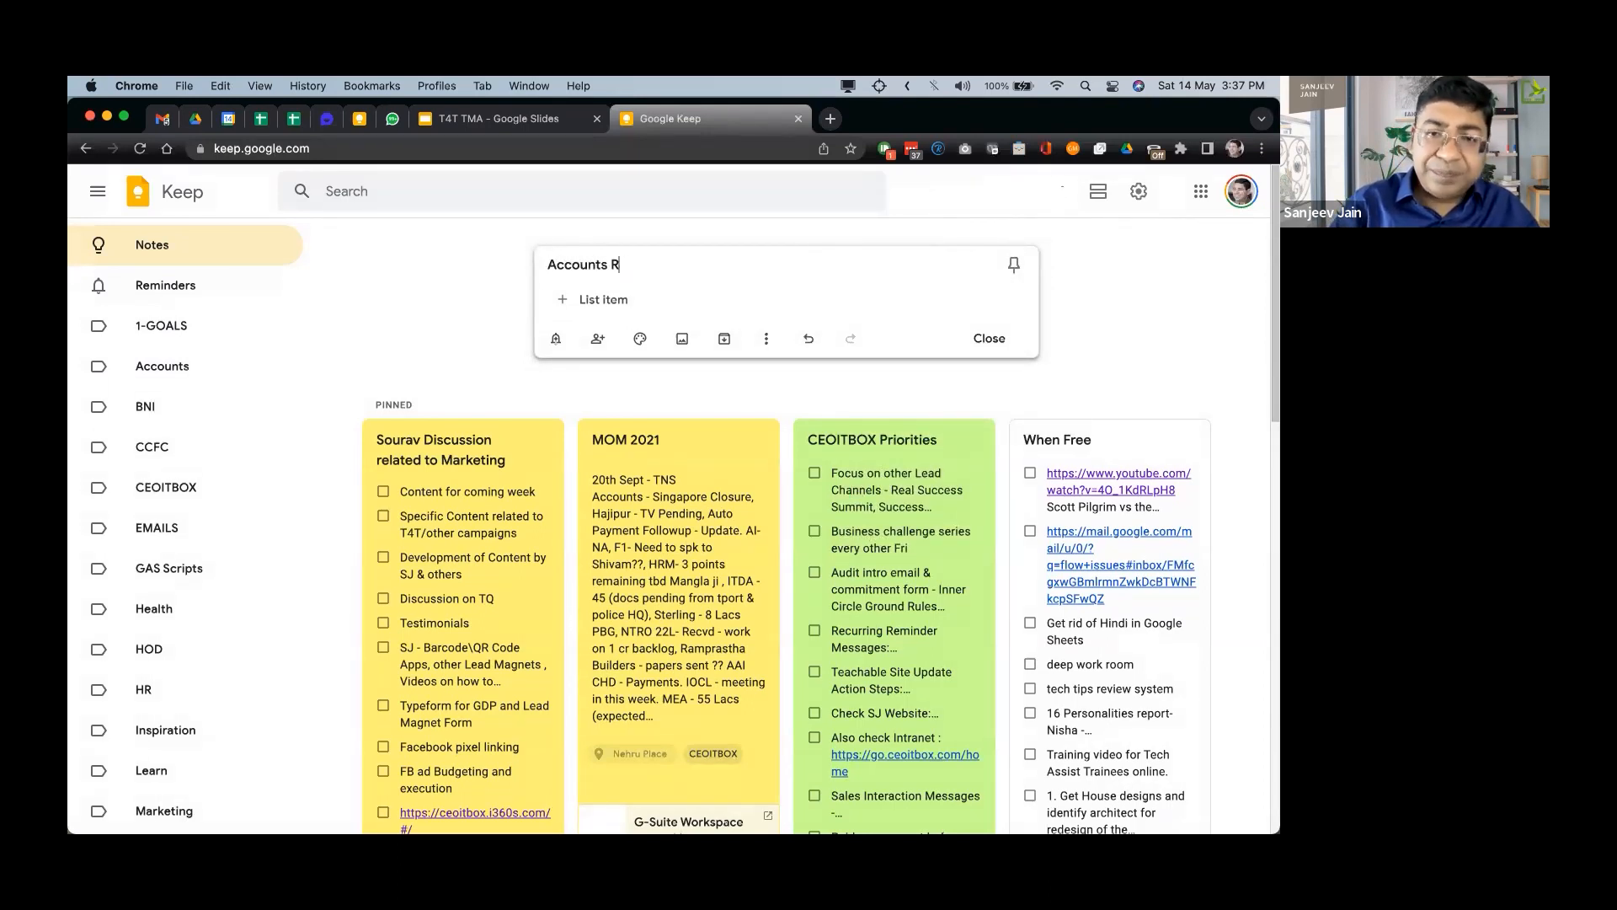
pyautogui.write('Tasks')
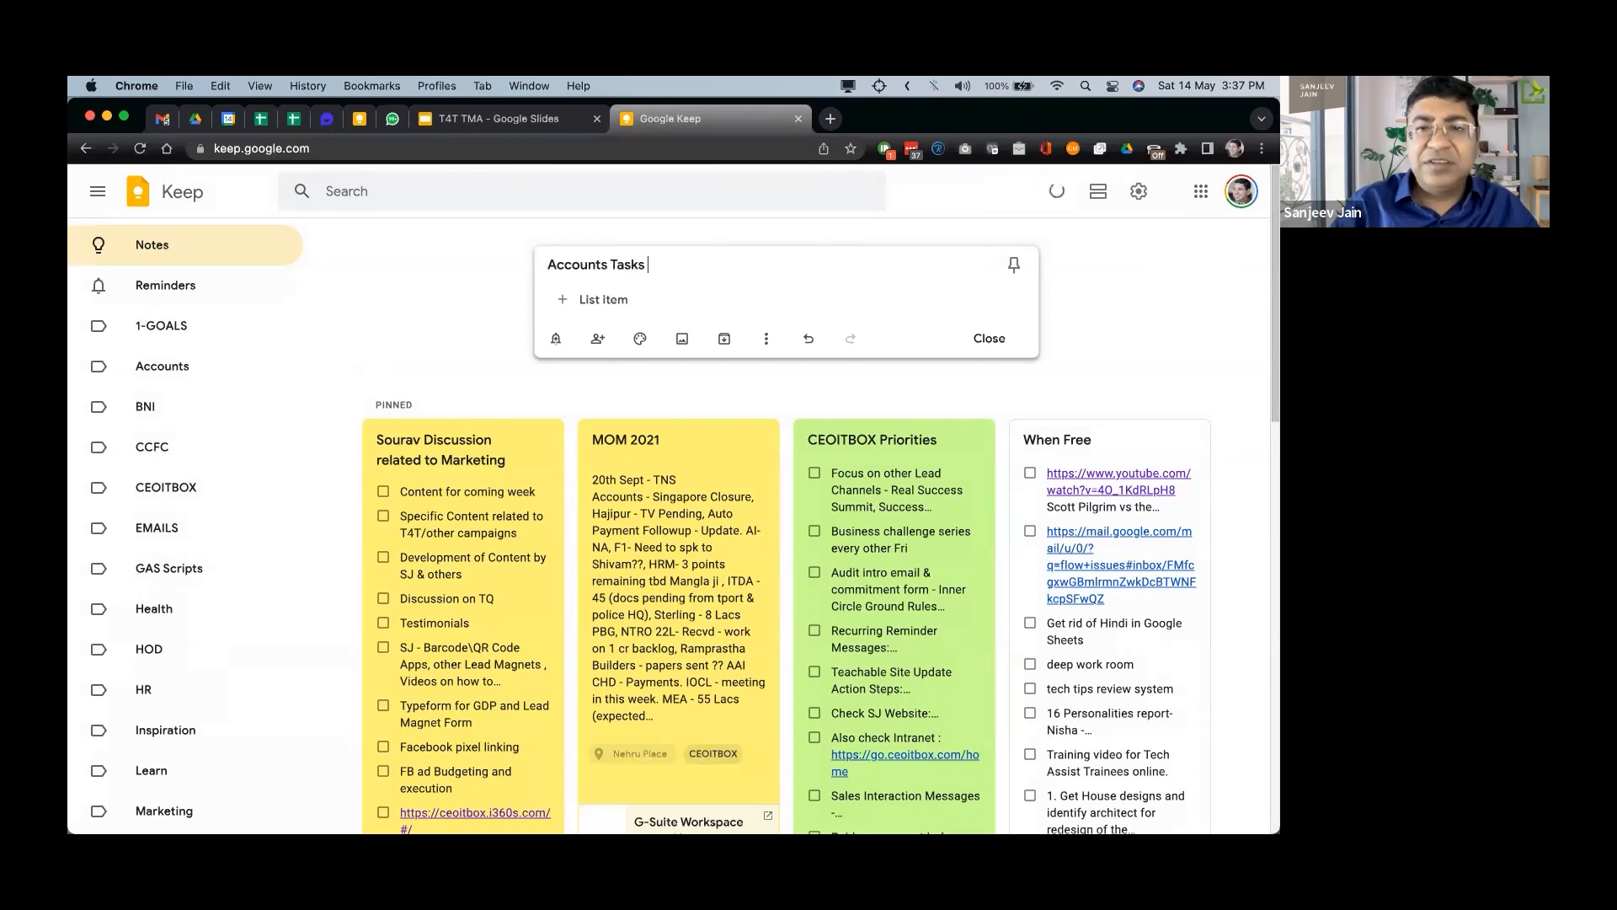
# Add two checklist items: one staff member has to deposit GST, another has to send invoice for Honda.
pyautogui.click(753, 308)
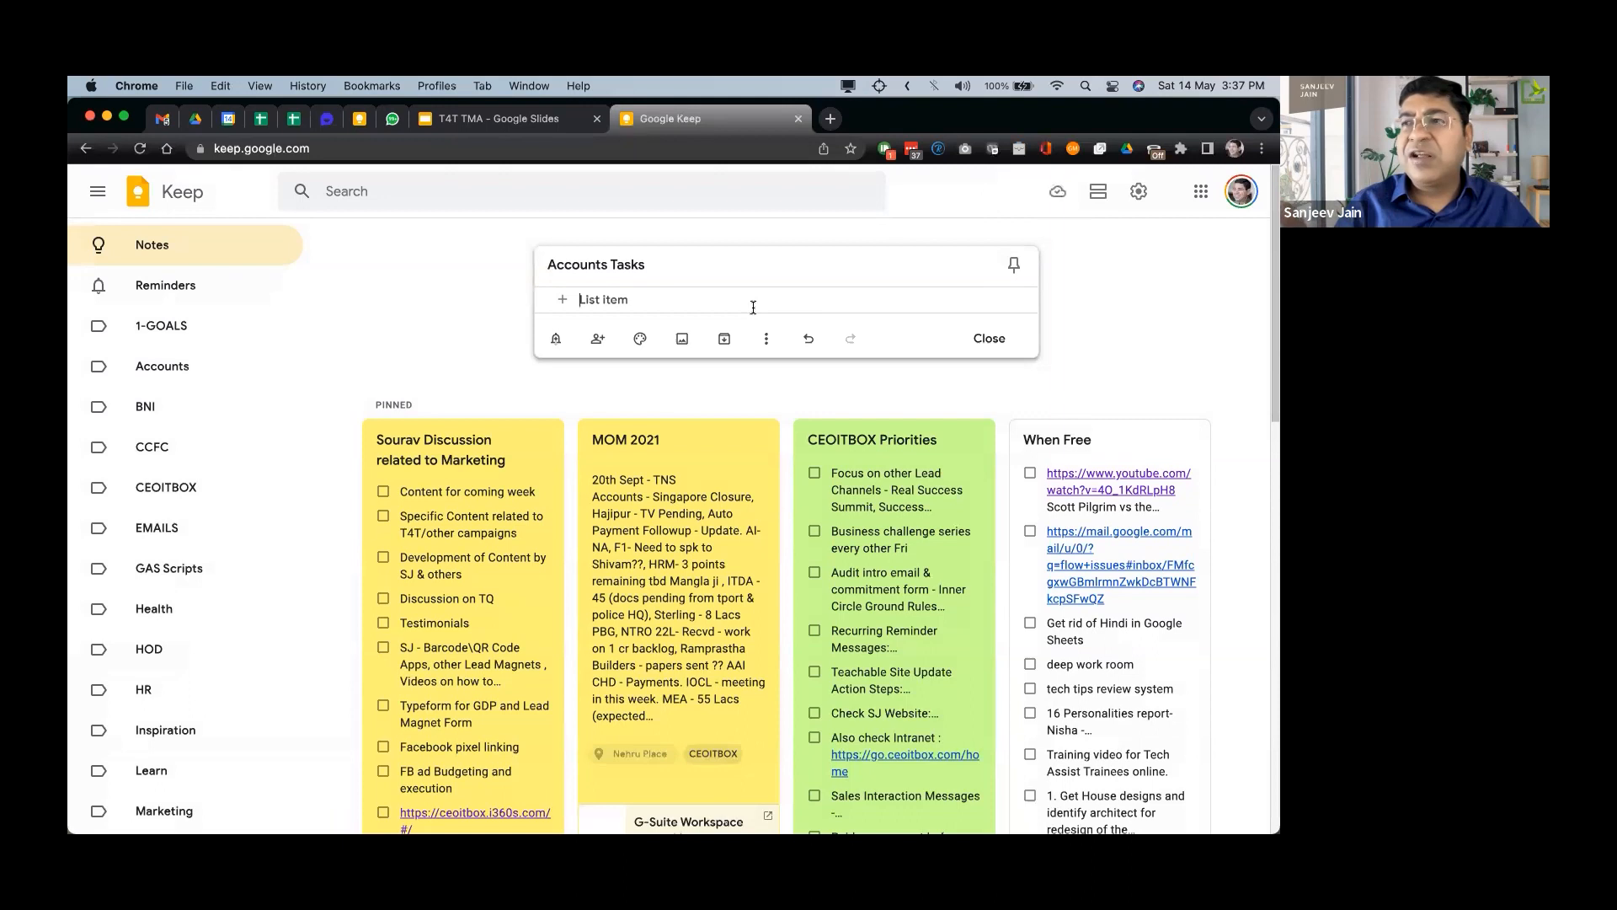
pyautogui.write('R')
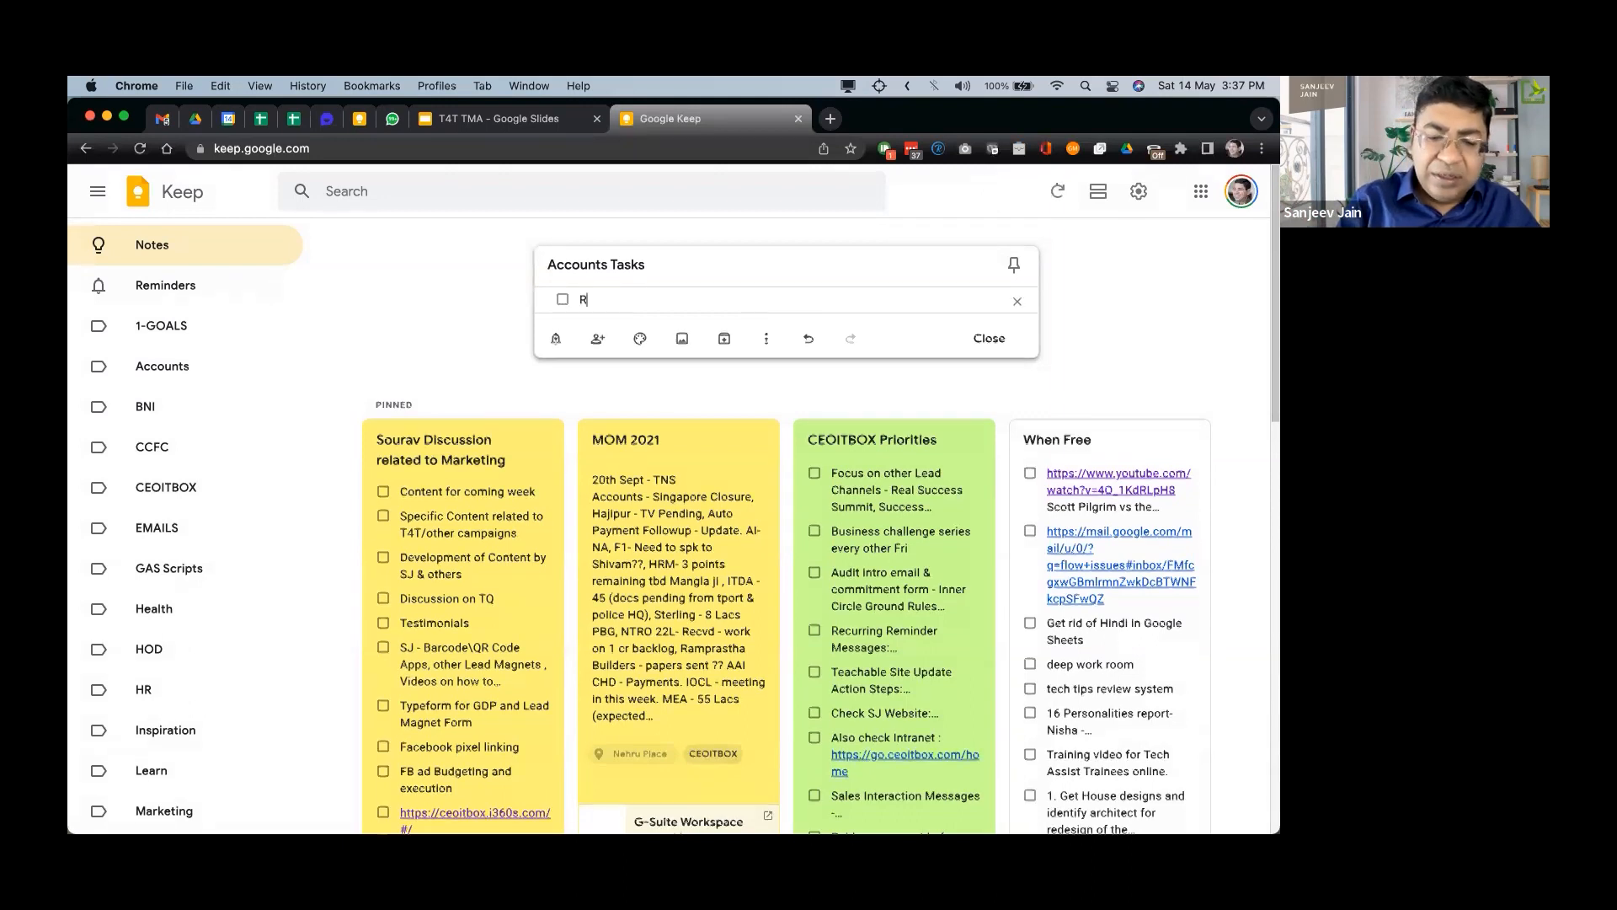
pyautogui.write('ajat has t')
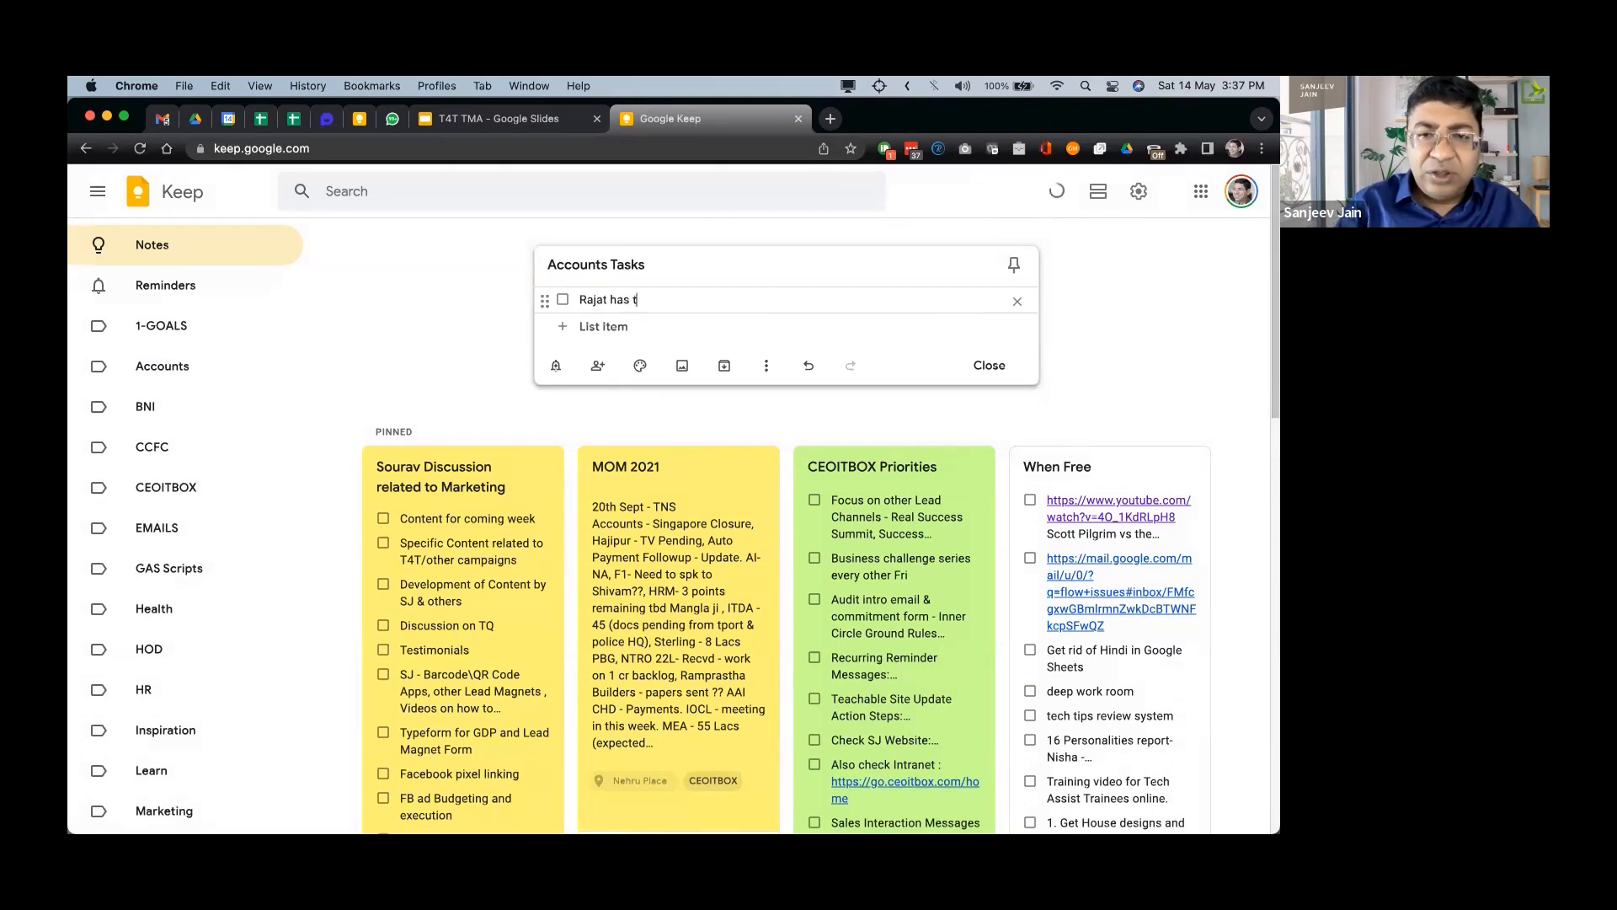
pyautogui.write('o deposit GST')
pyautogui.press('Return')
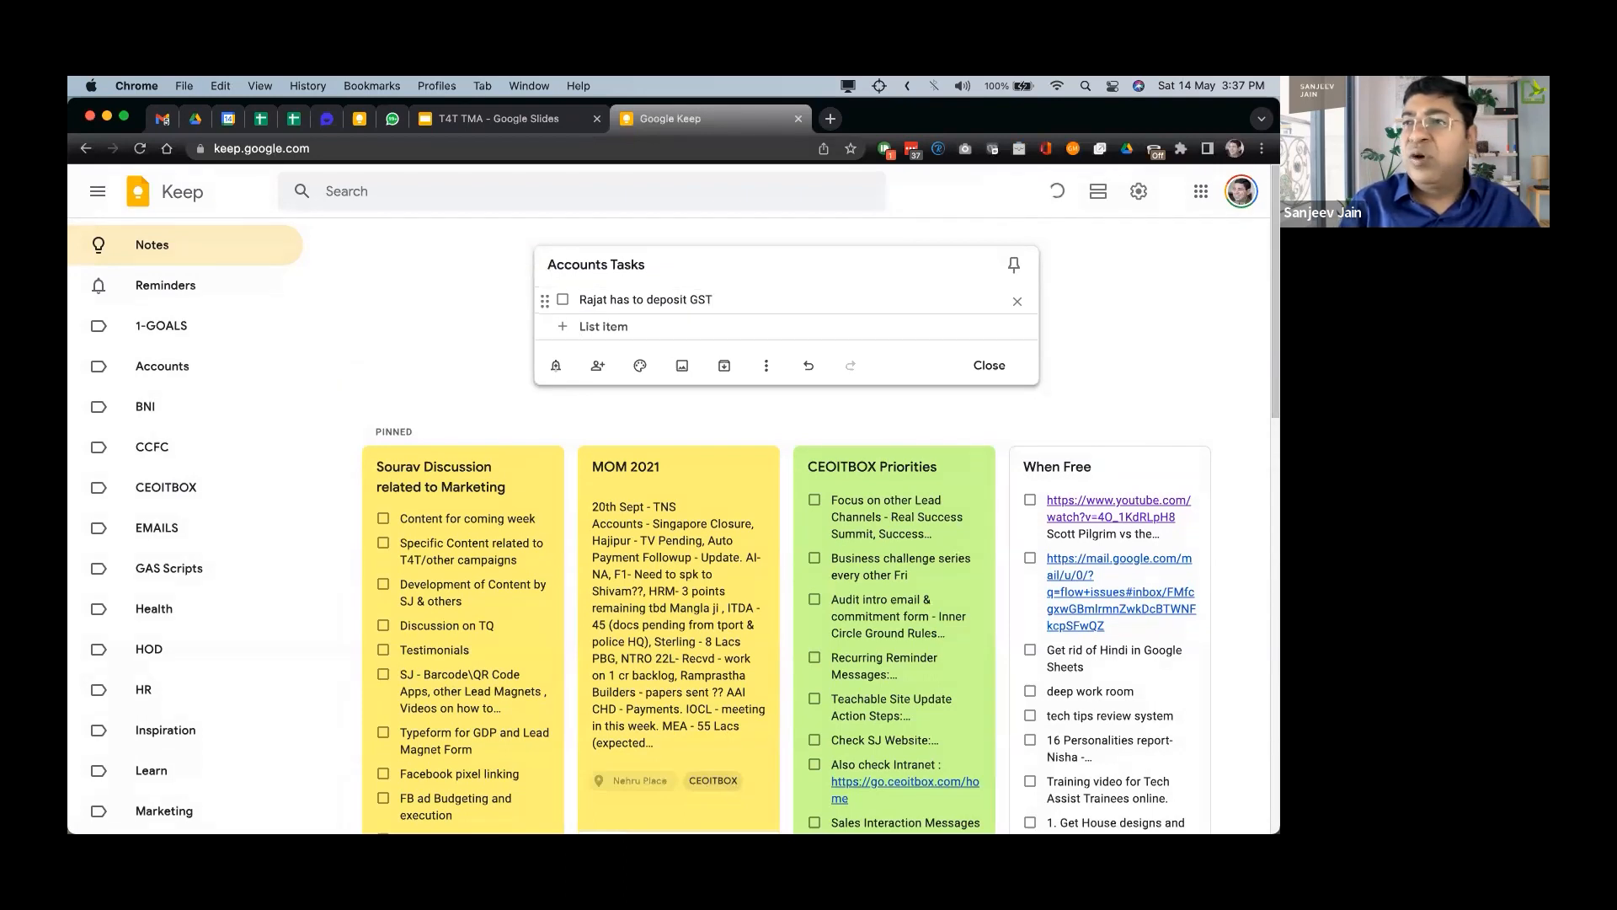
pyautogui.write('Abhi')
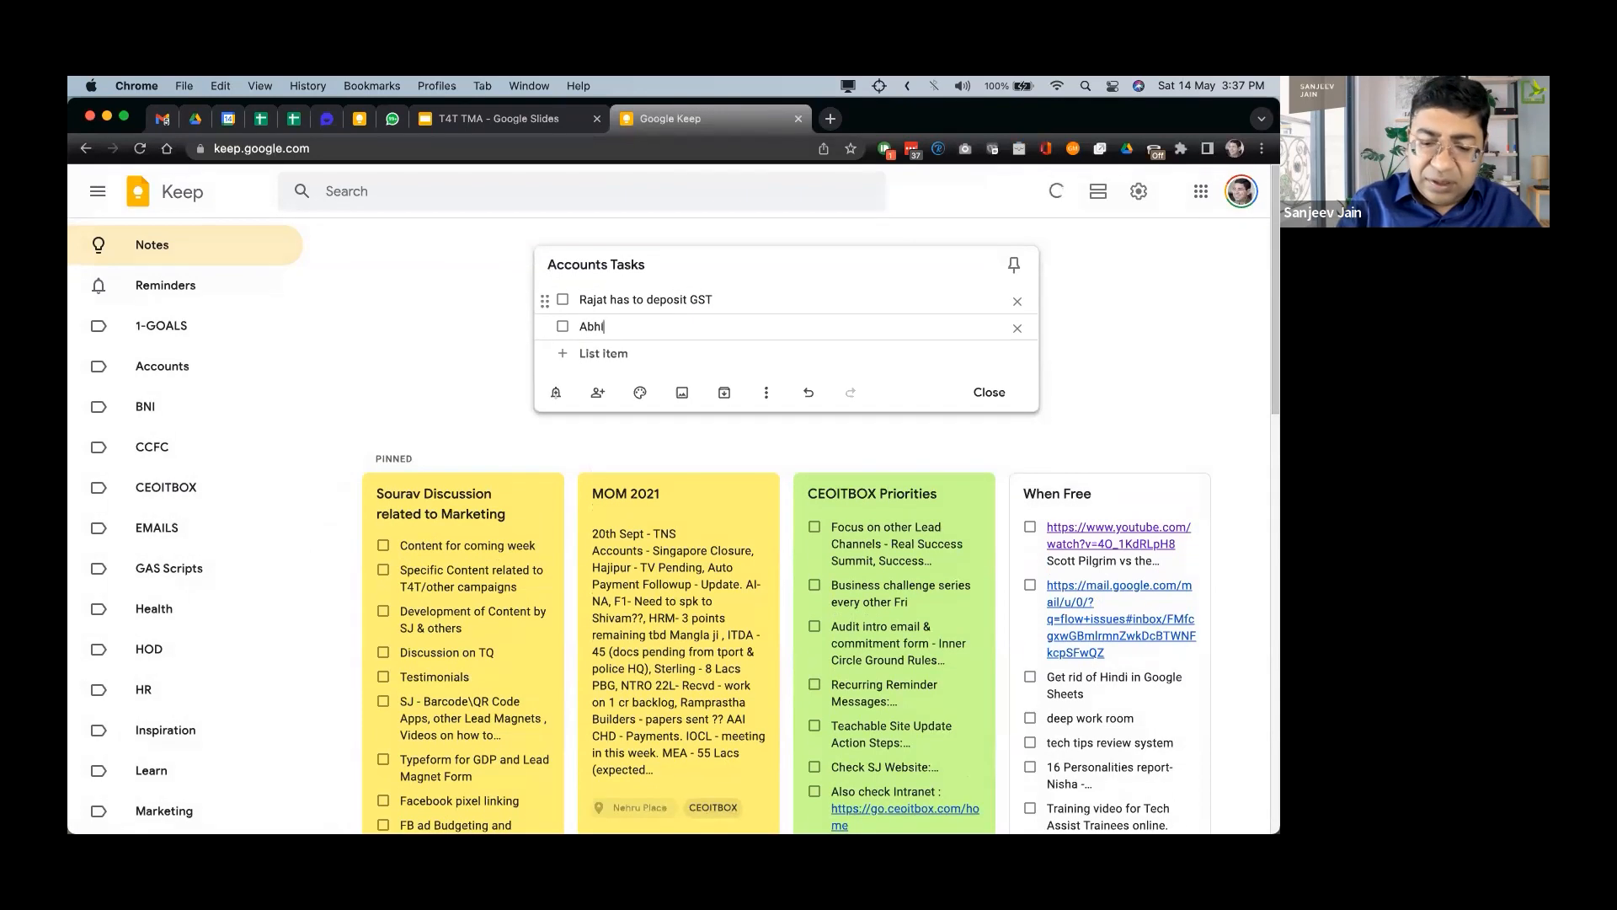
pyautogui.write('nav has to send invoice for Honda')
pyautogui.press('Return')
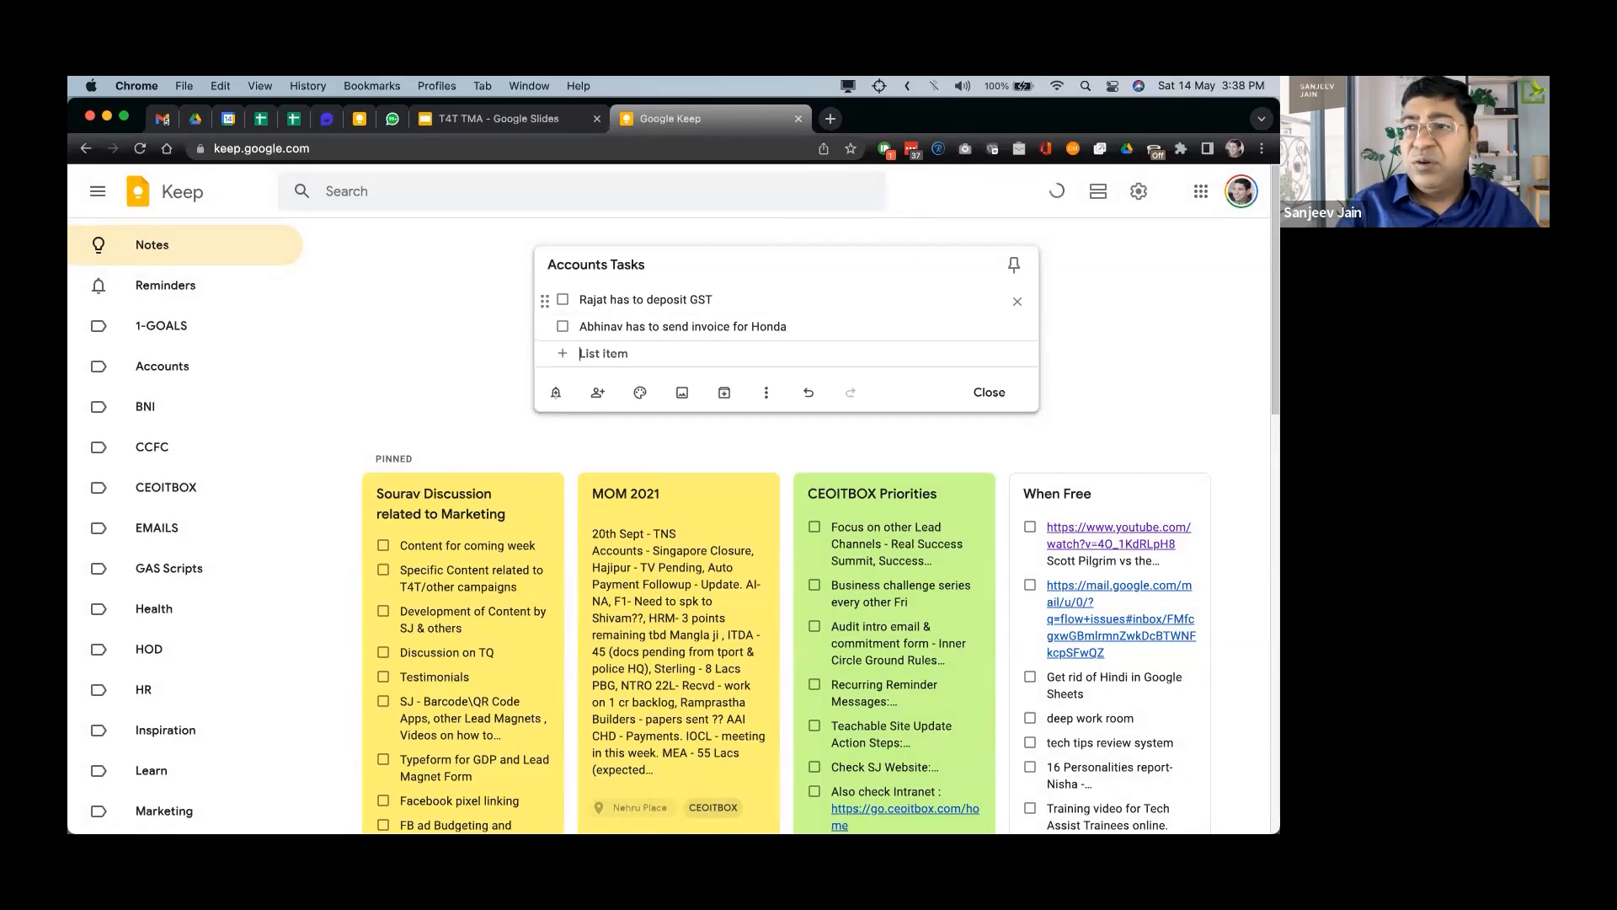
# Add two more checklist items: a doctor's name followed by "Payment for xyz", and "Check with CA for returns".
pyautogui.write('Dr. Rajeev - P')
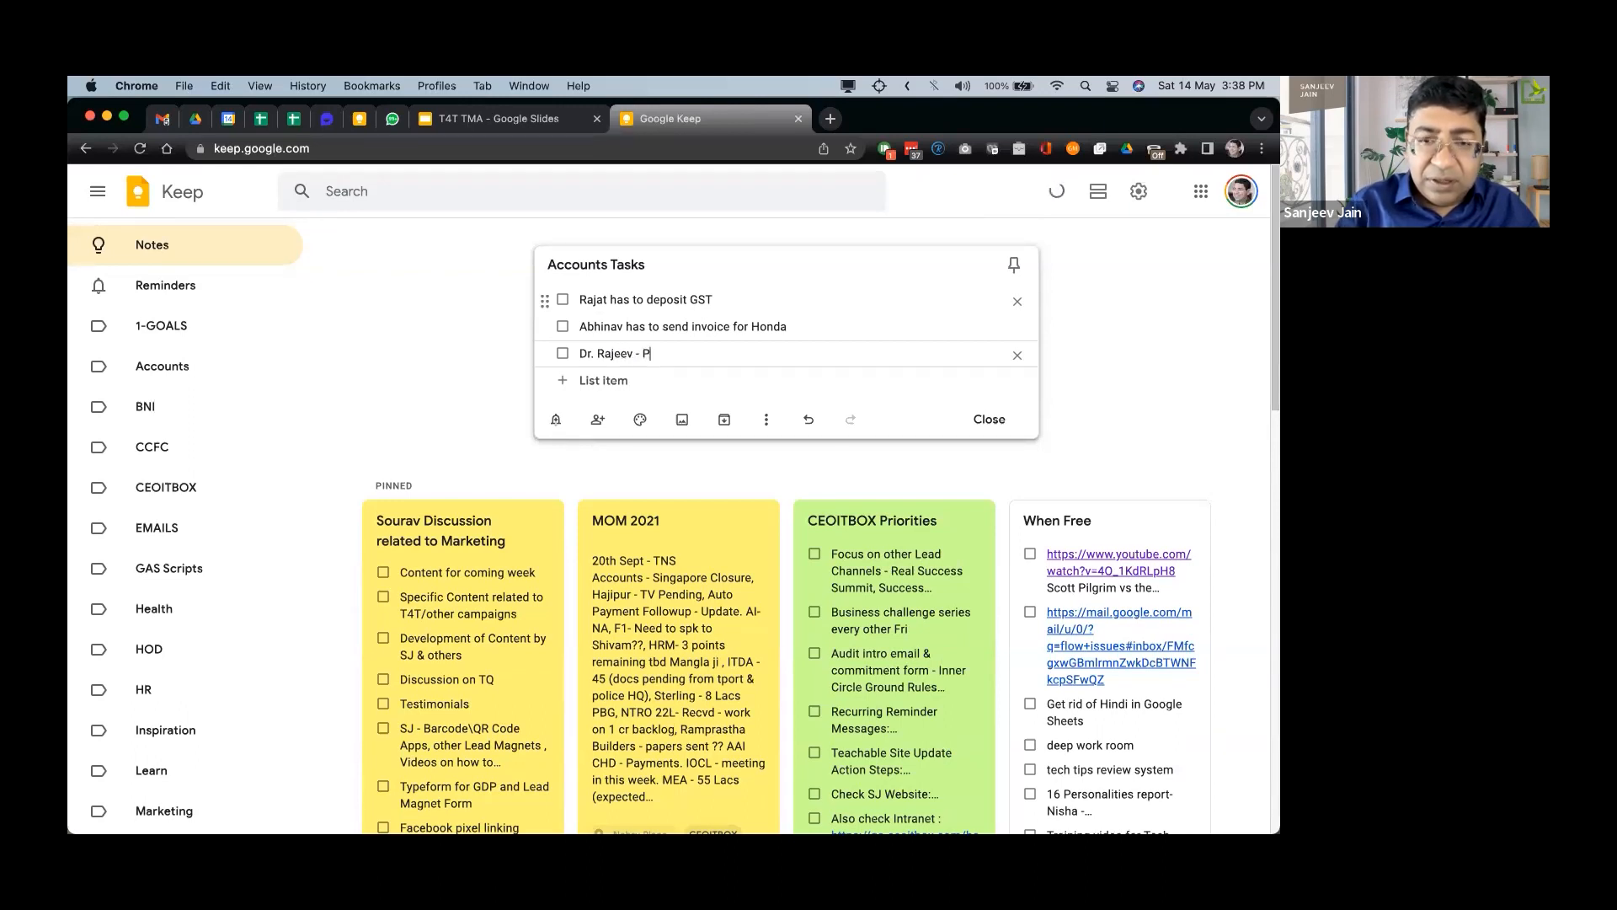
pyautogui.write('ayment for ')
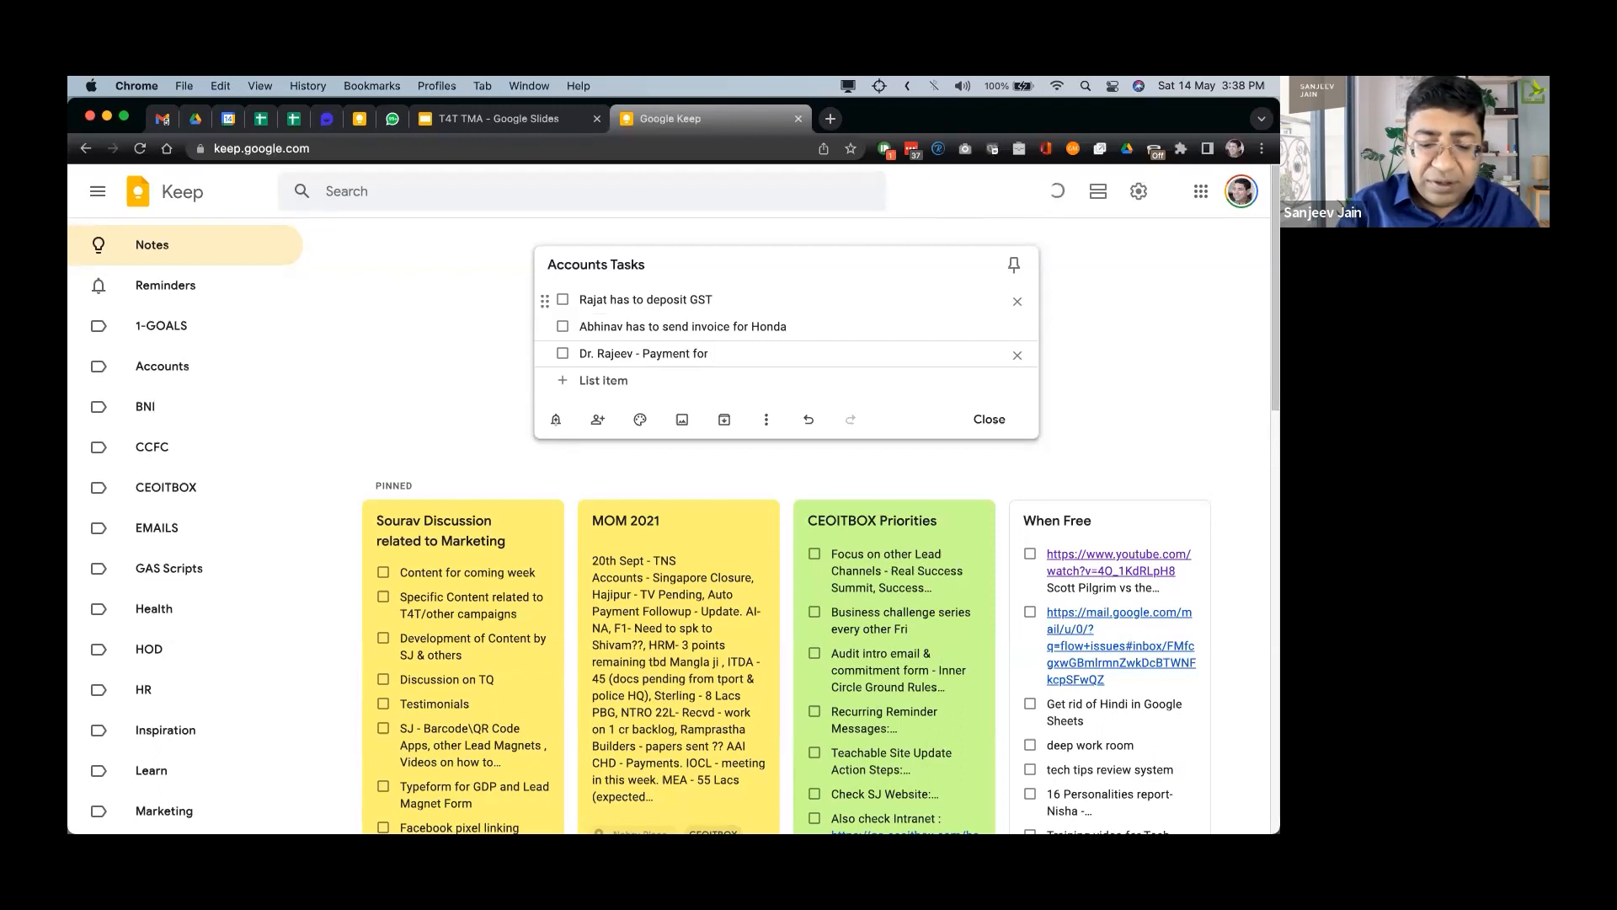
pyautogui.write('xyz')
pyautogui.press('Return')
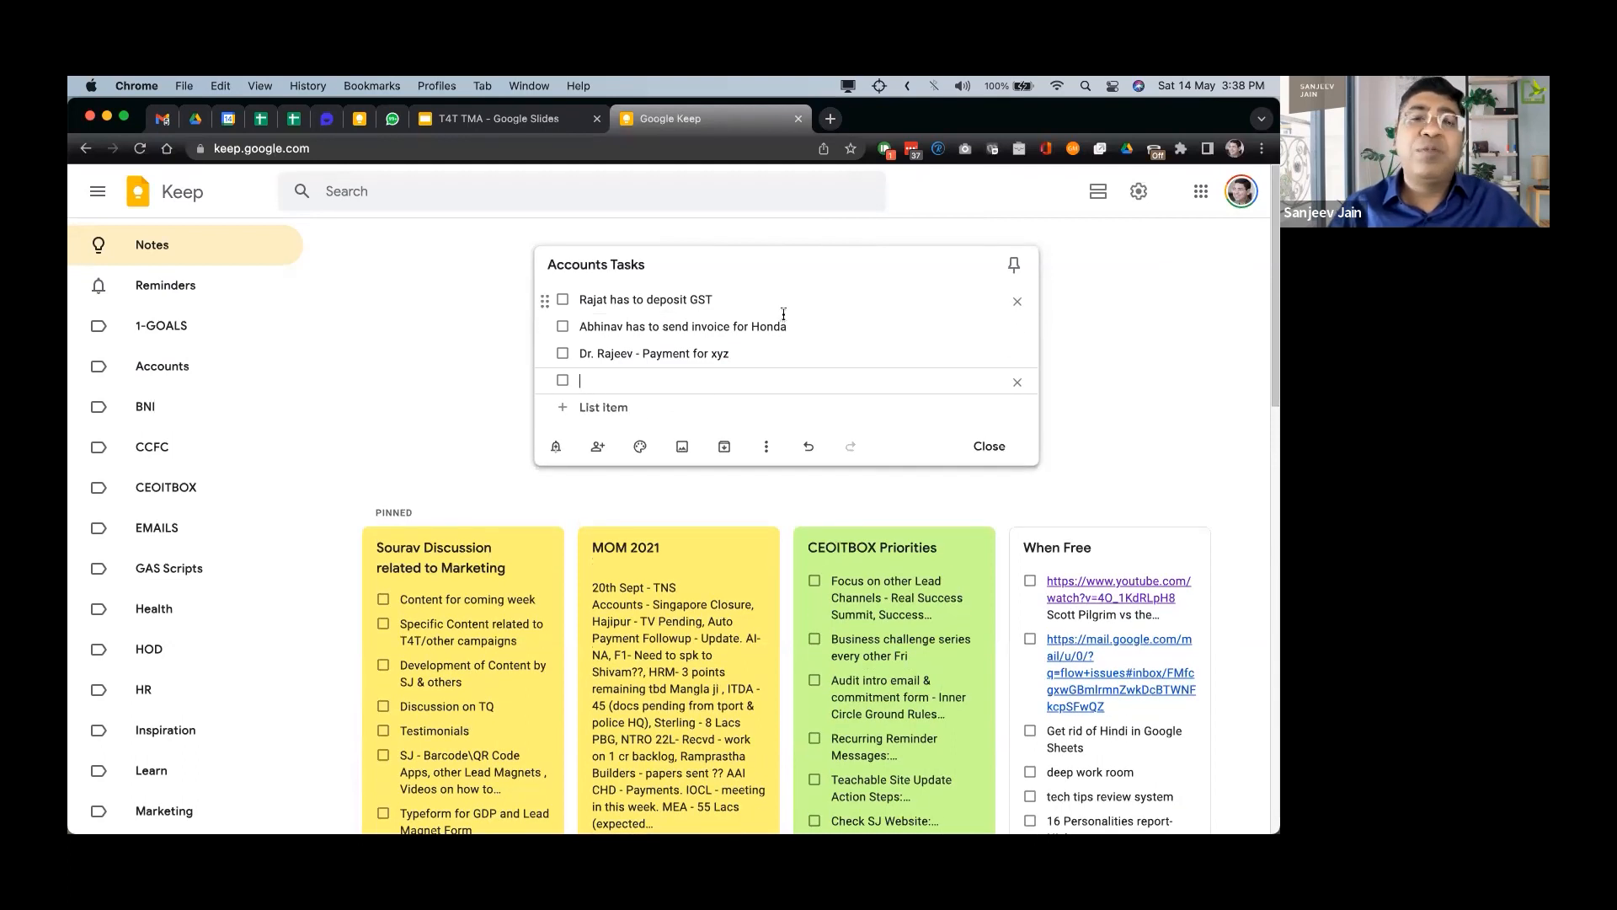
pyautogui.write('Che')
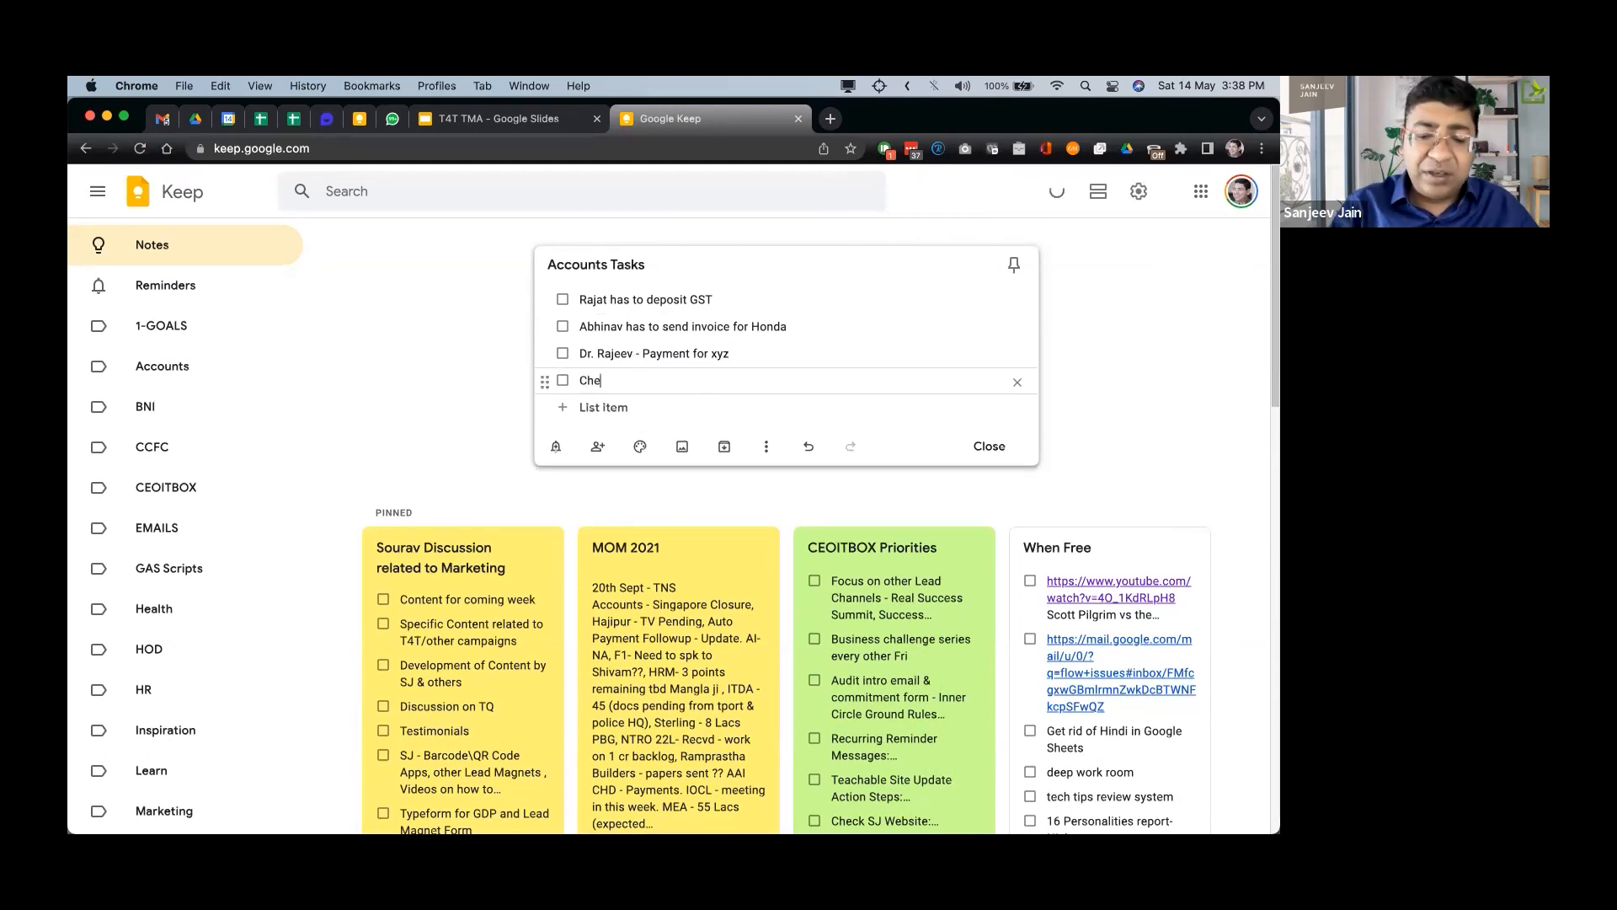
pyautogui.write('ck with CA for returns')
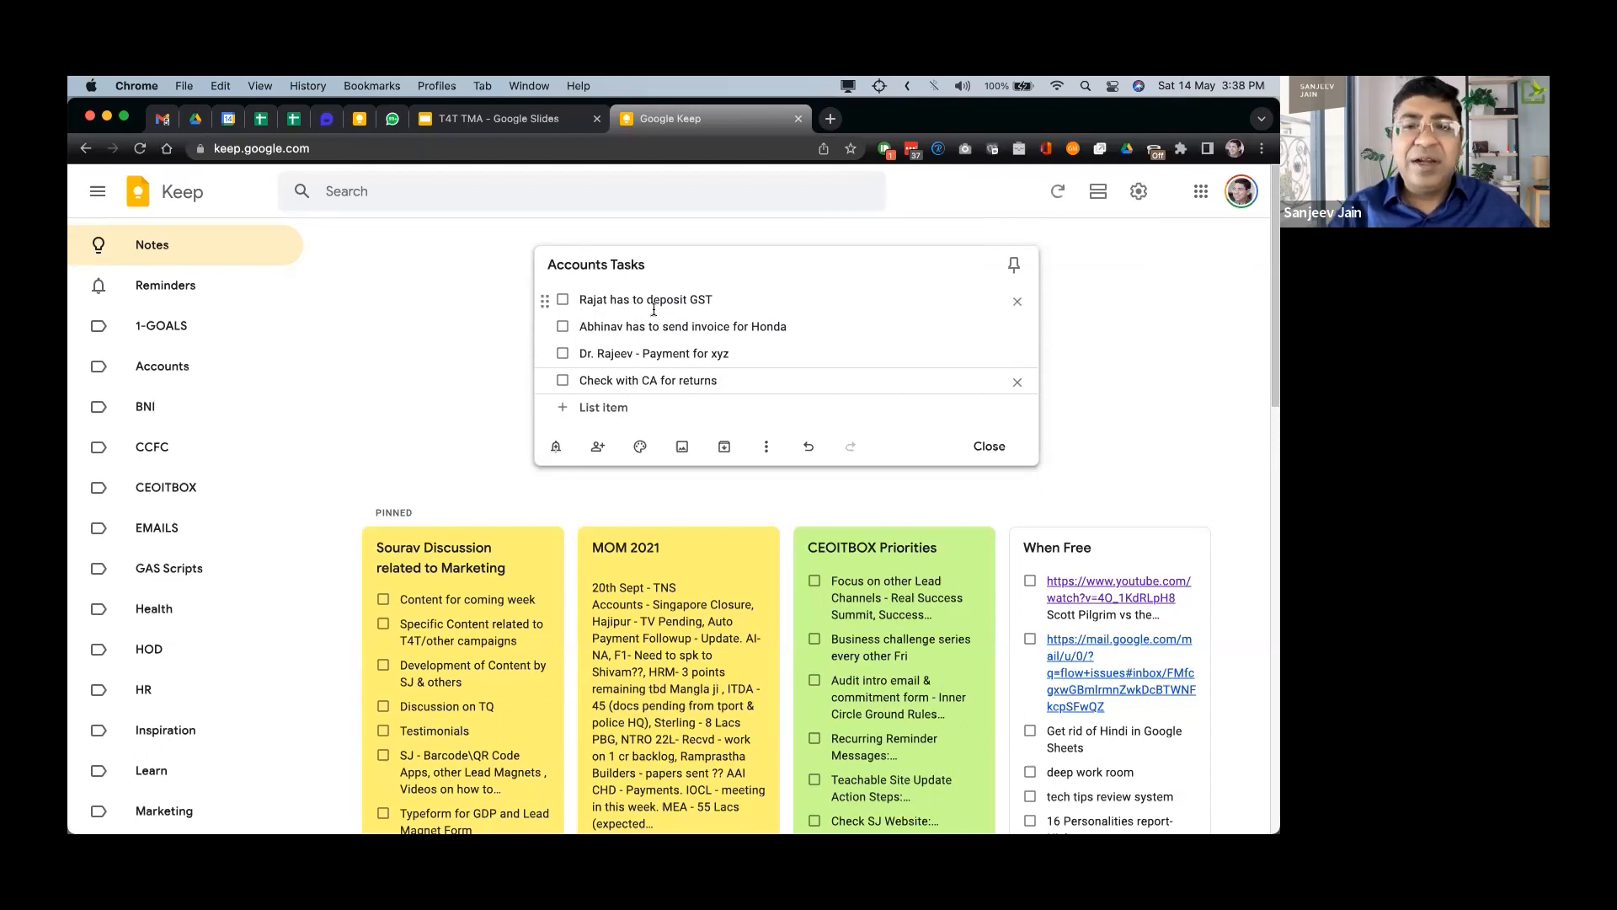
# Share the Accounts Tasks note with a colleague and a second e-mail address as collaborators, and save the sharing.
pyautogui.click(599, 448)
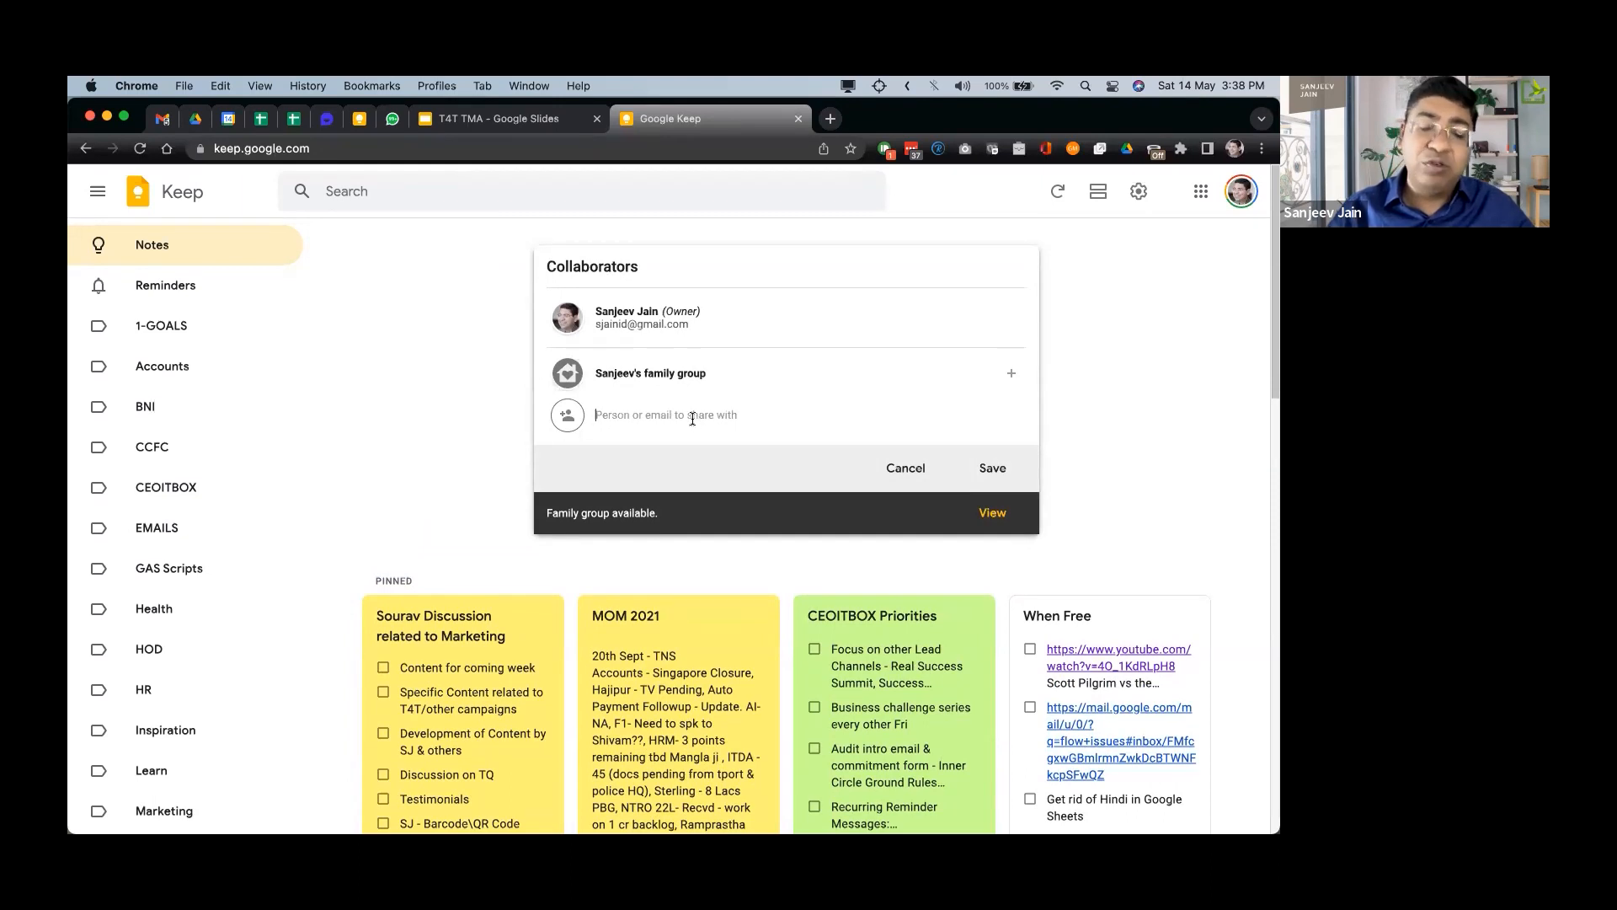
pyautogui.write('sujit')
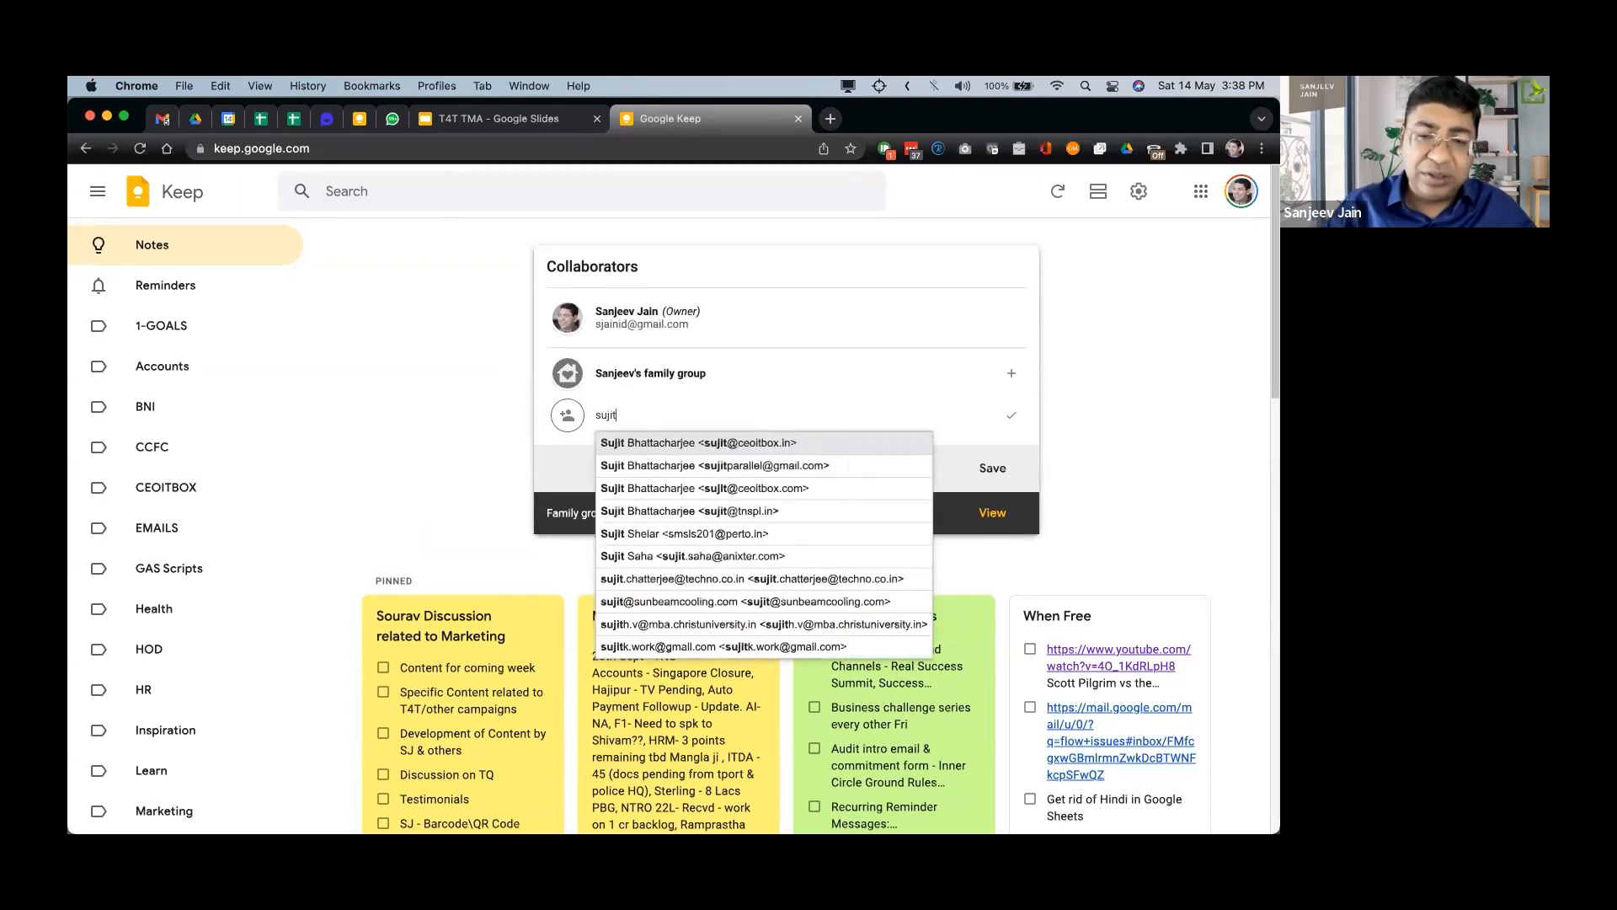
pyautogui.click(716, 443)
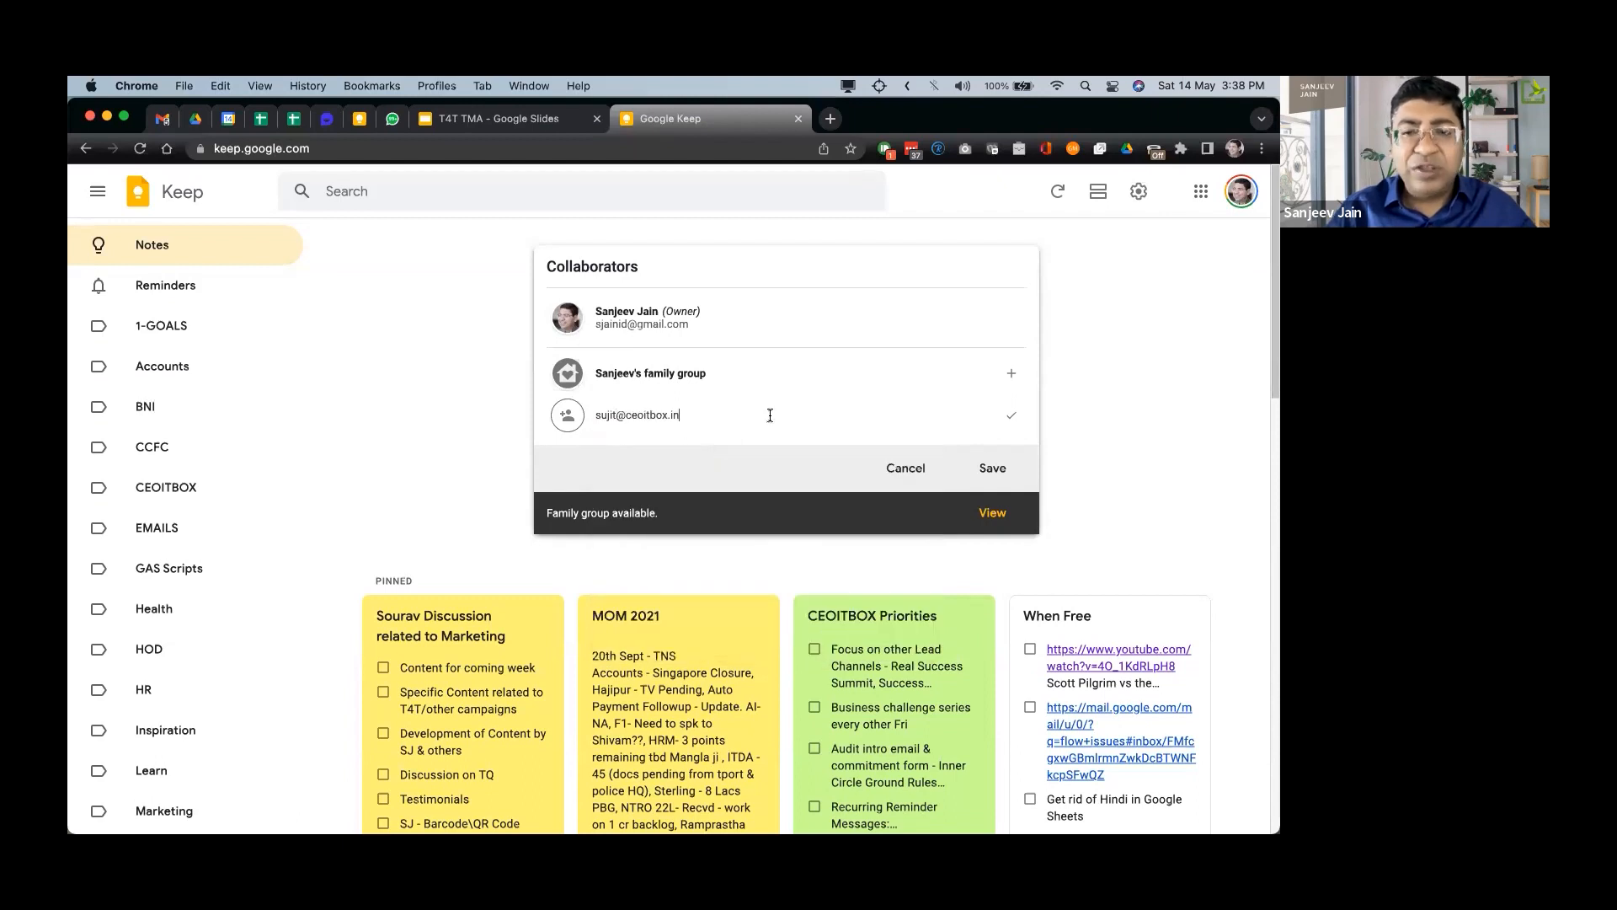
pyautogui.press('Return')
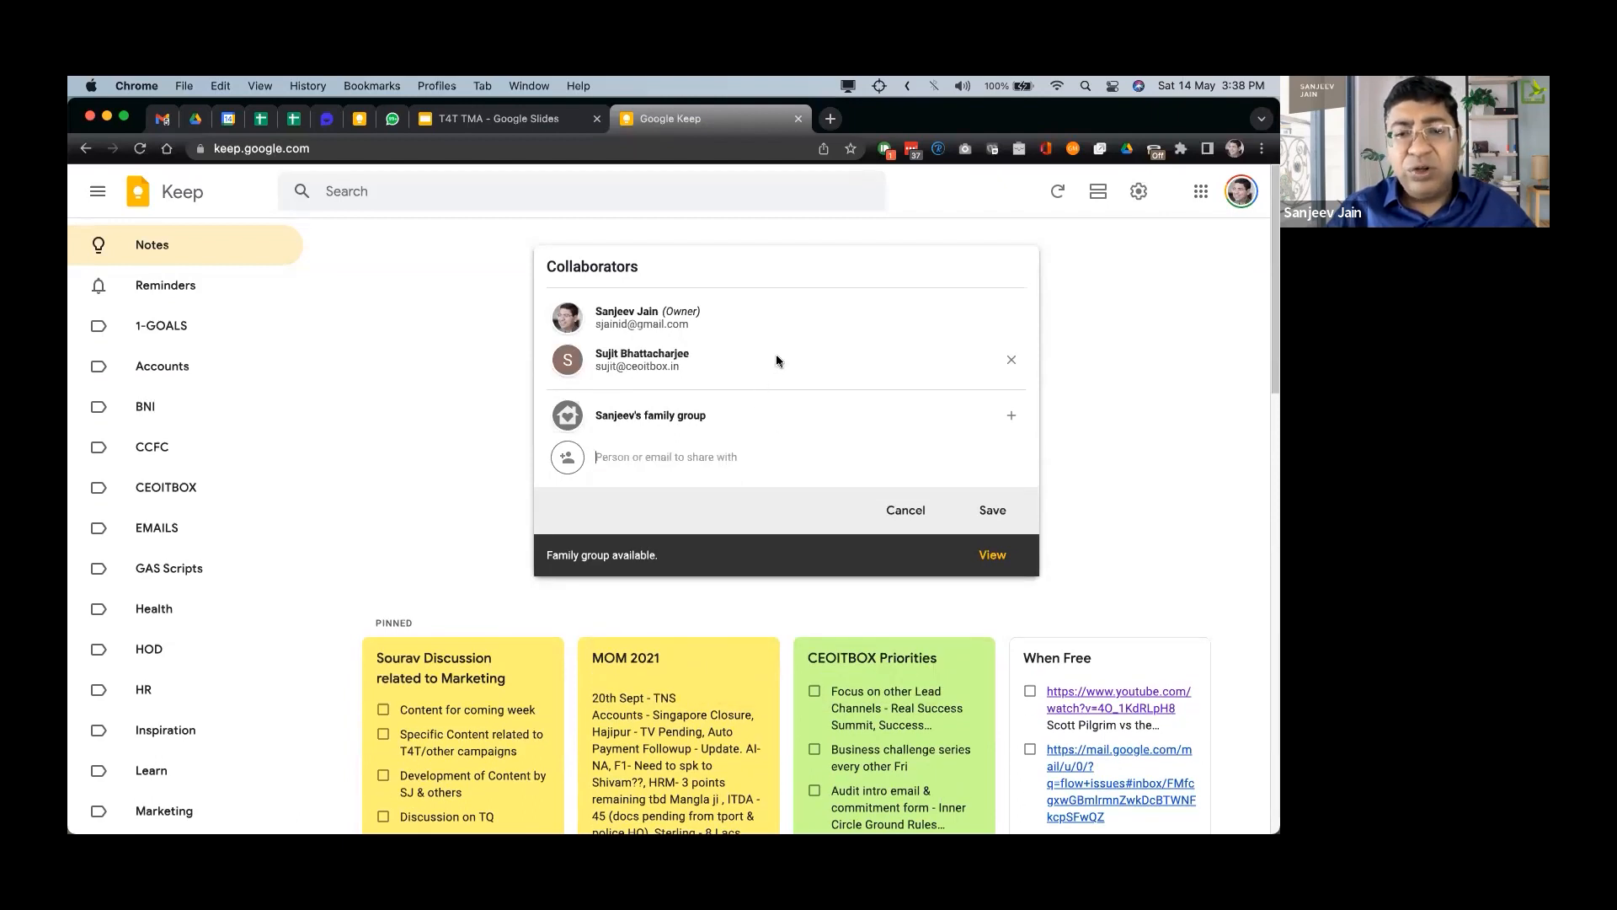
pyautogui.write('sj@')
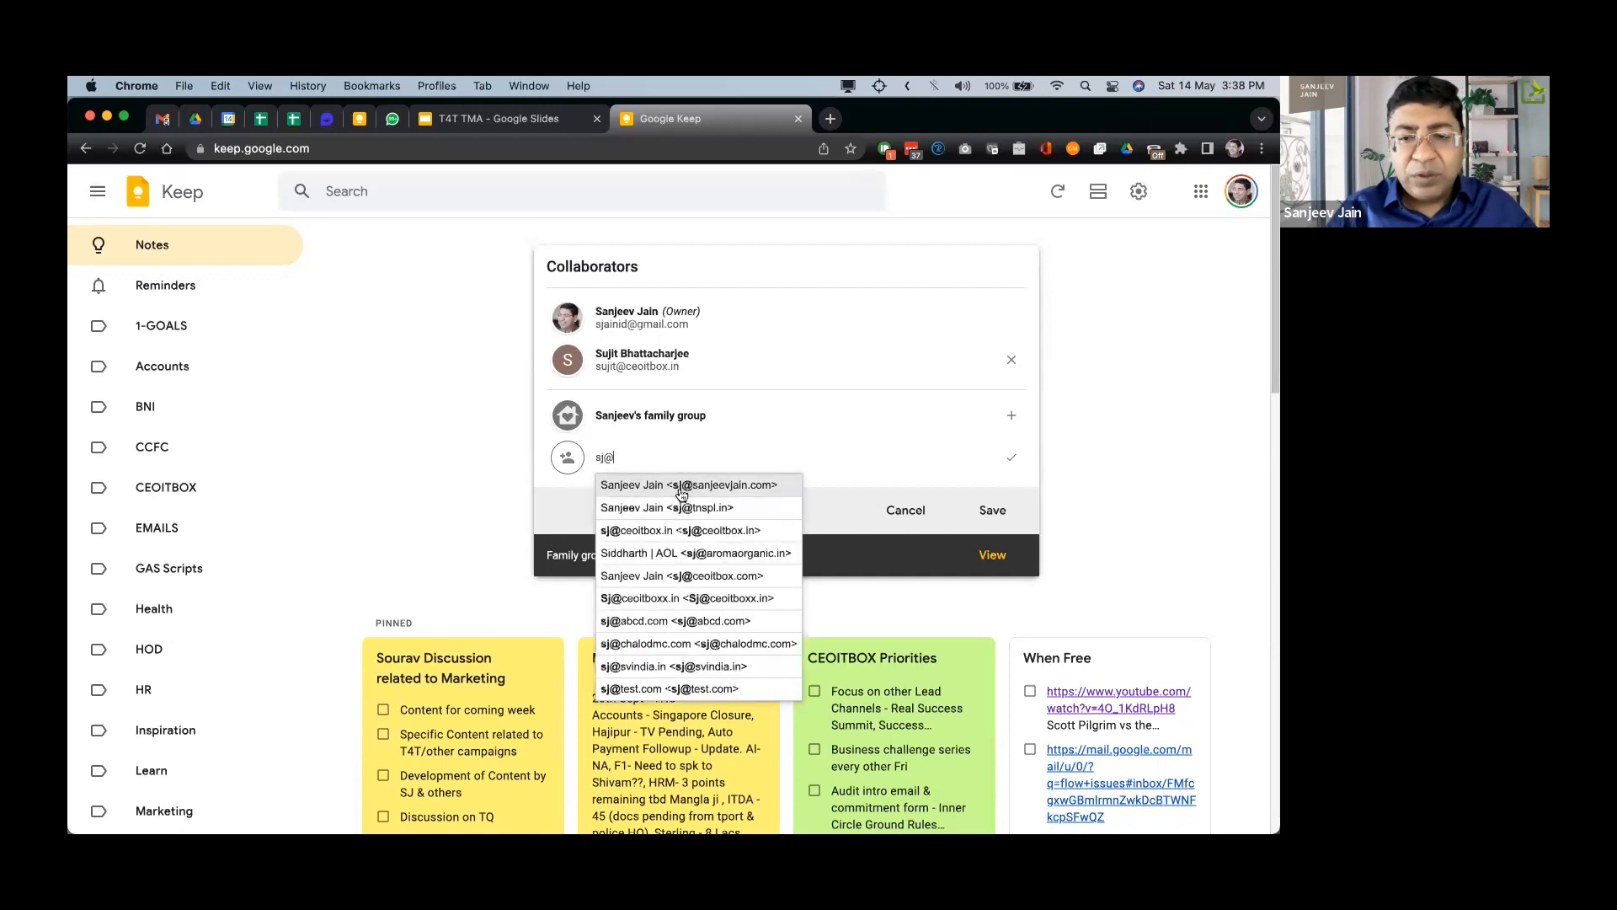
pyautogui.click(686, 484)
pyautogui.click(988, 510)
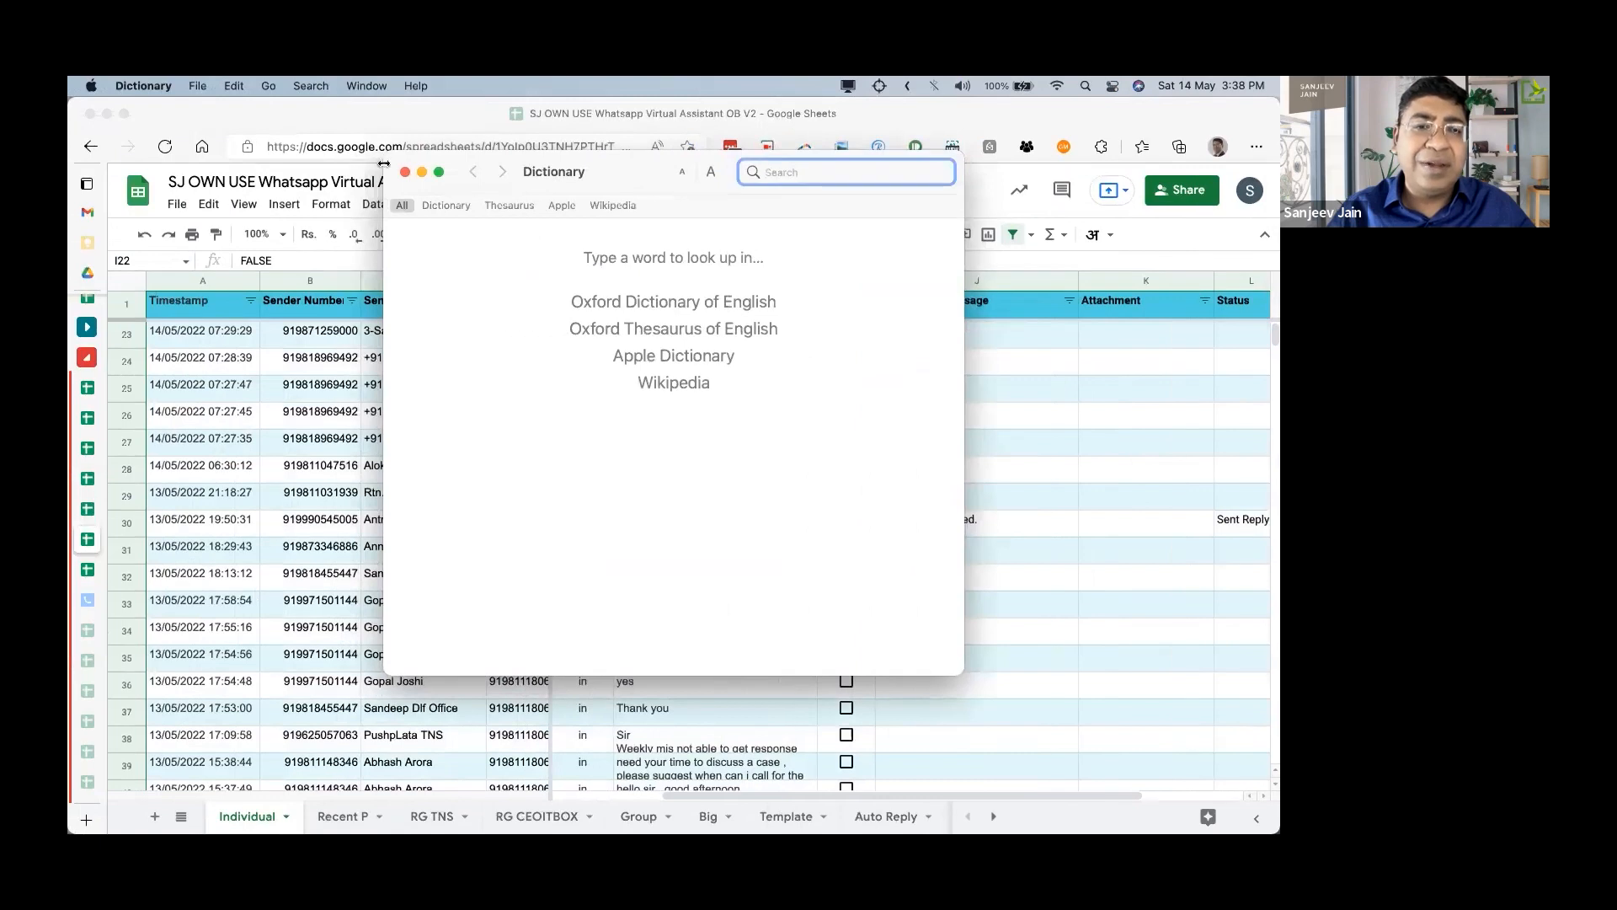
# Quit Dictionary, switch to Google Keep in Microsoft Edge, and open the shared Accounts Tasks note.
pyautogui.press('super+q')
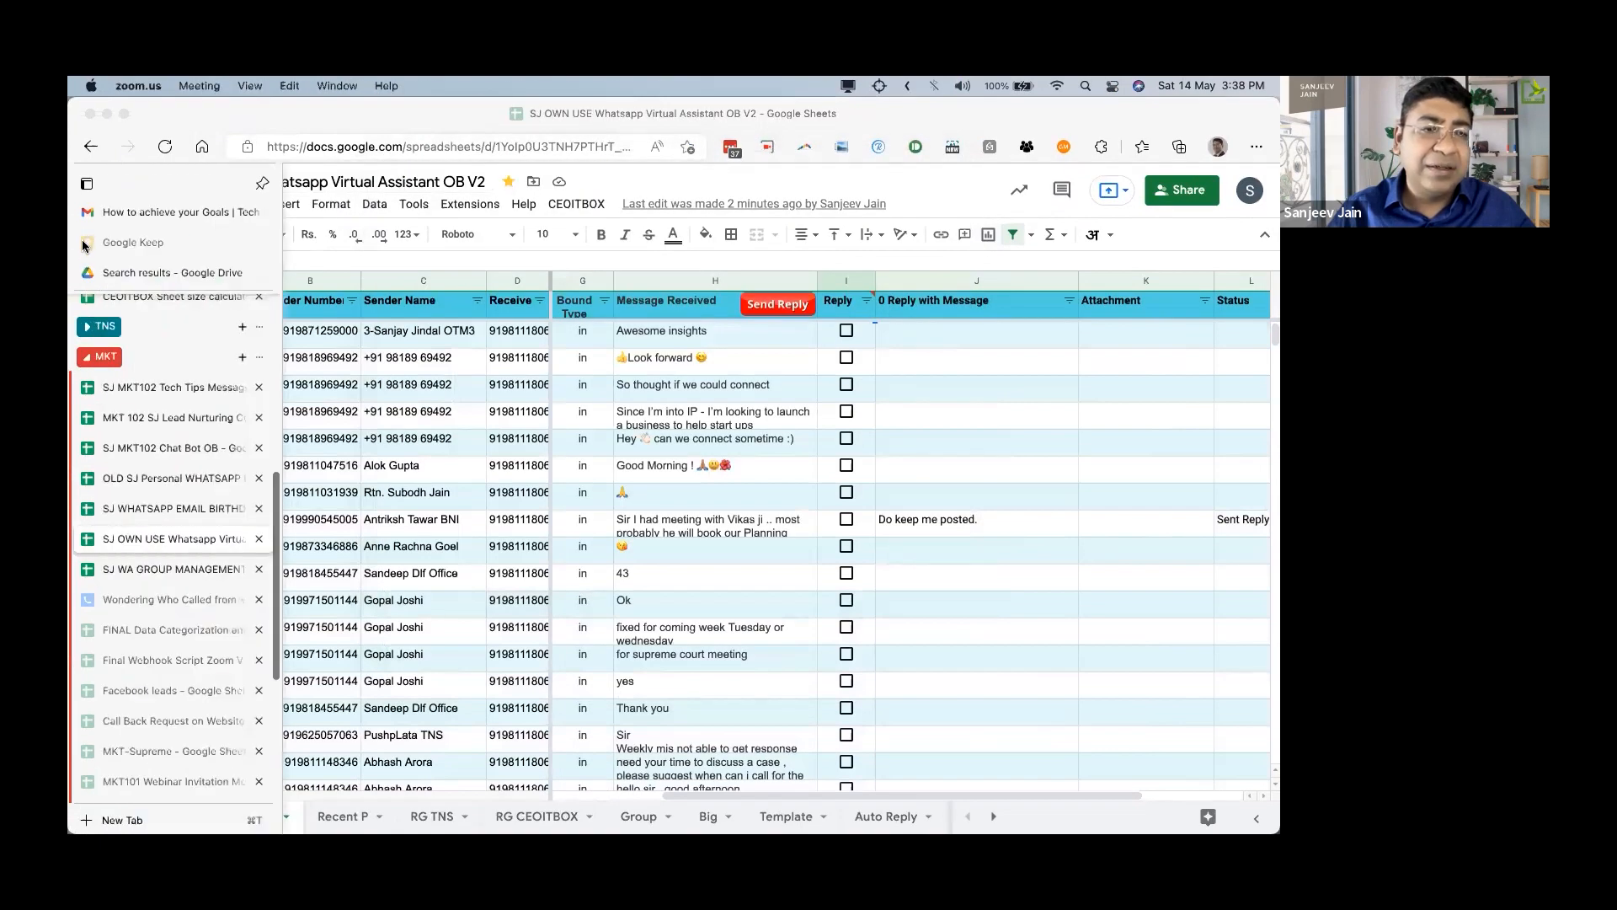
pyautogui.click(116, 245)
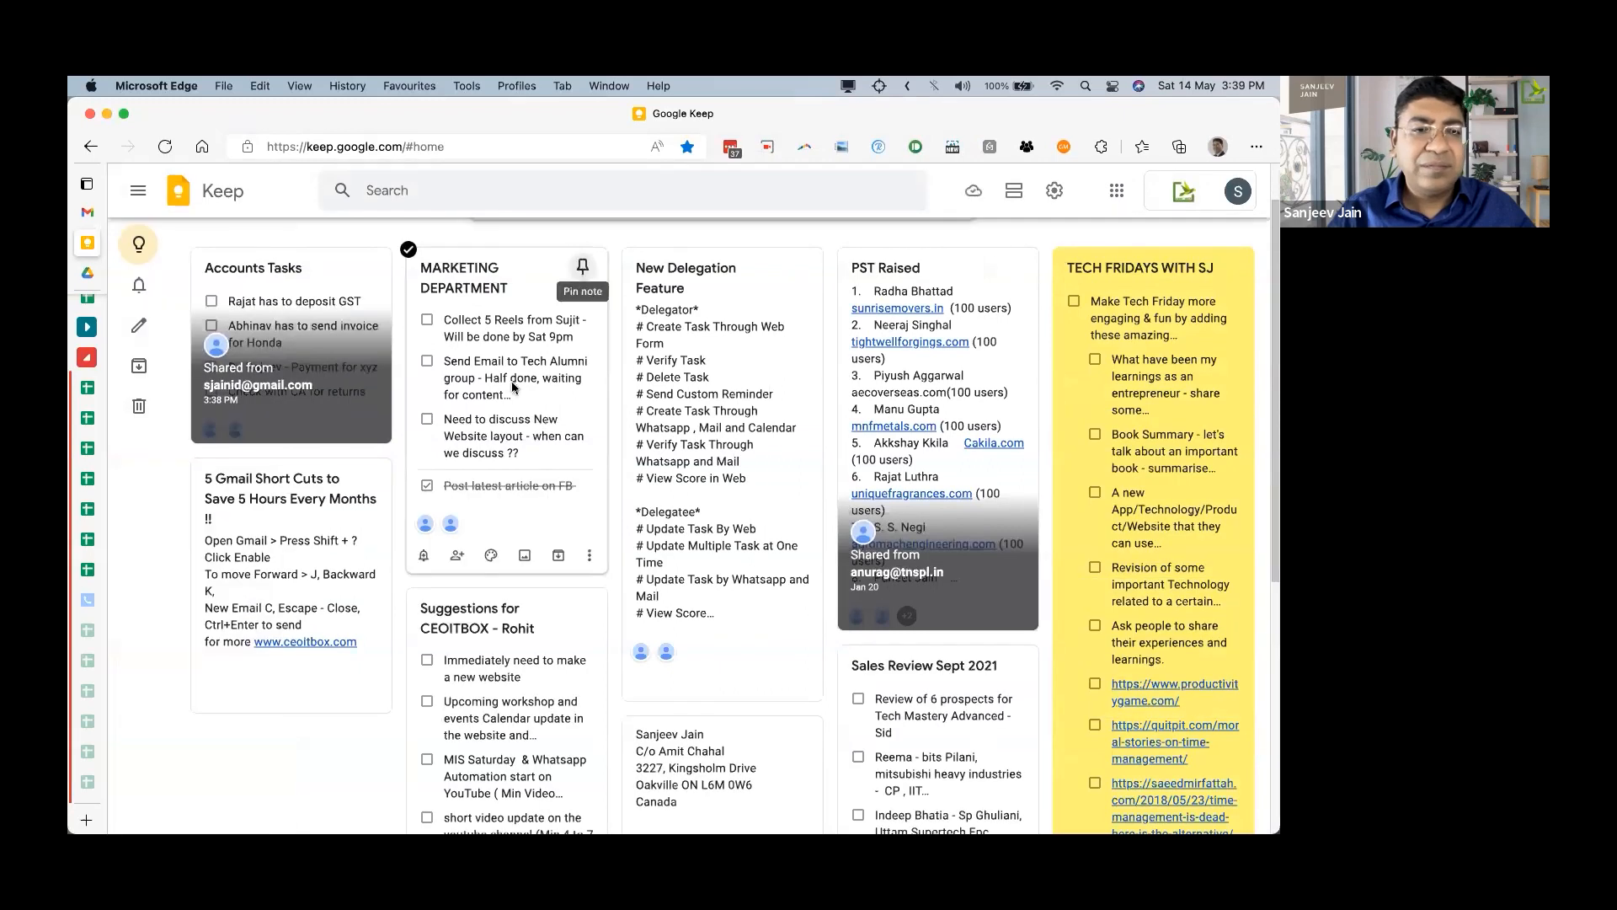
pyautogui.click(346, 309)
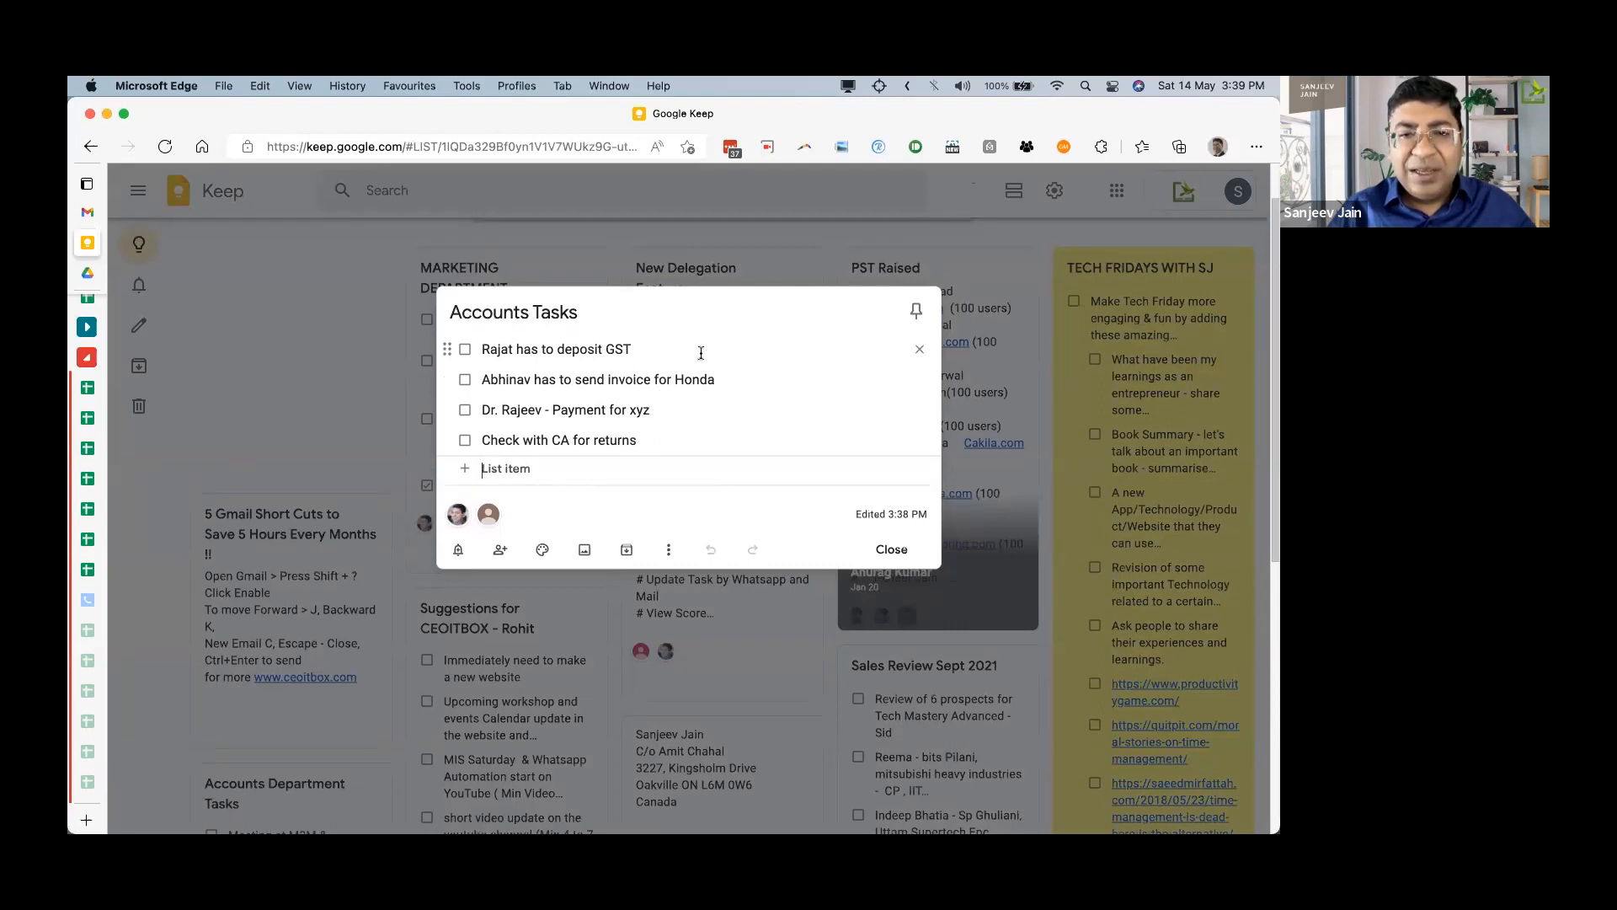
# Append "Done" to the GST deposit item and tick it, and append ", talked to him, he will do on Monday" to the doctor's payment item.
pyautogui.click(657, 349)
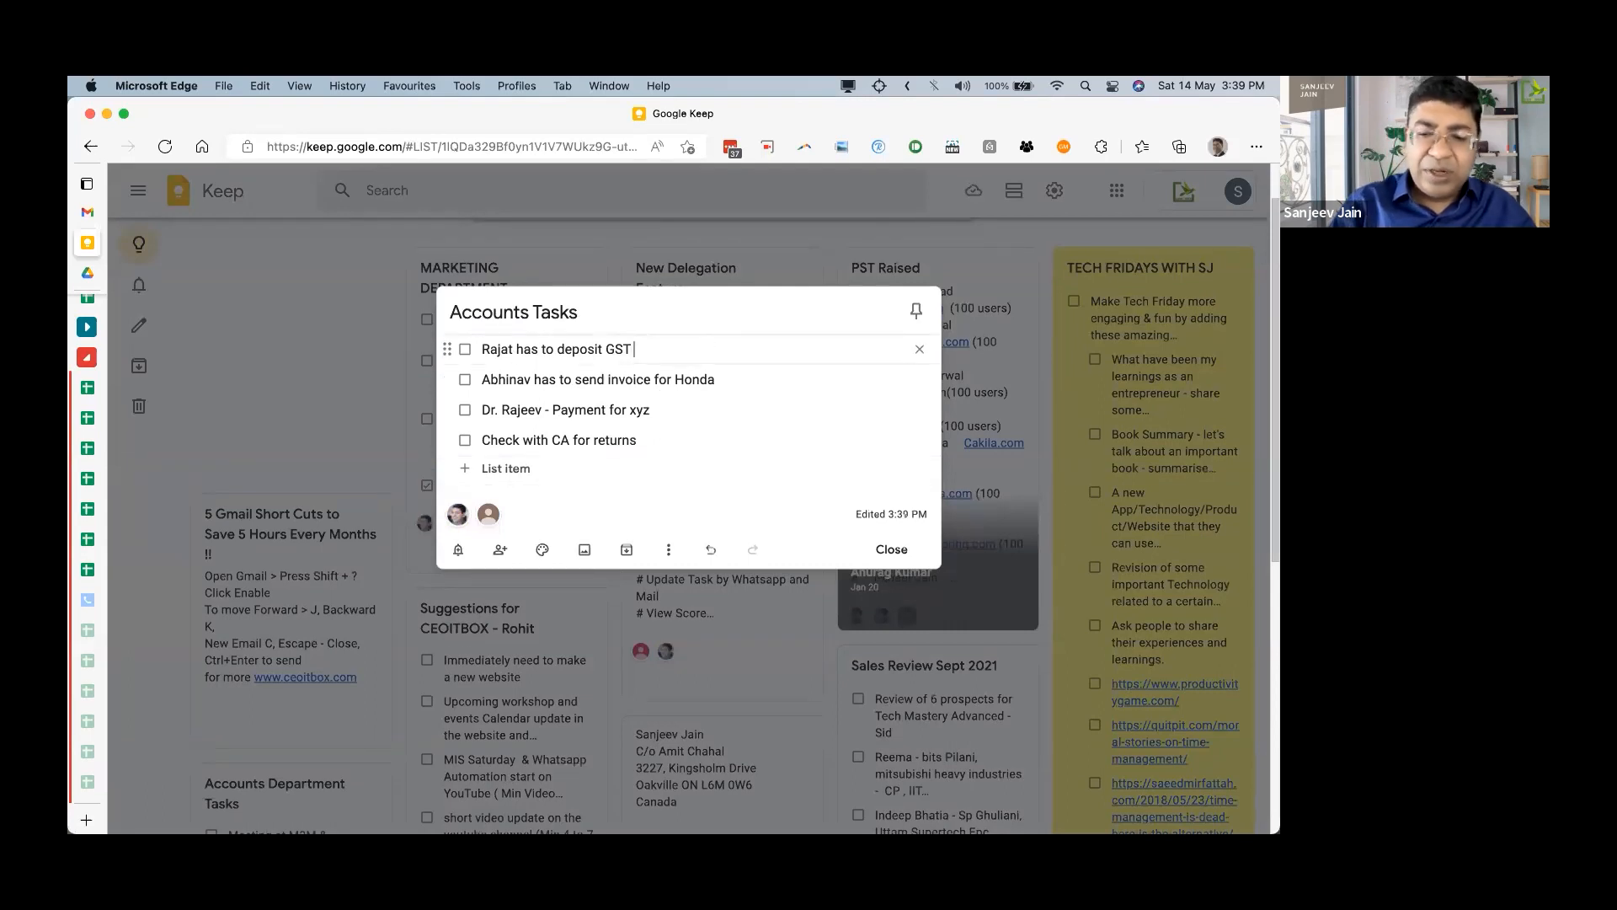
pyautogui.click(464, 350)
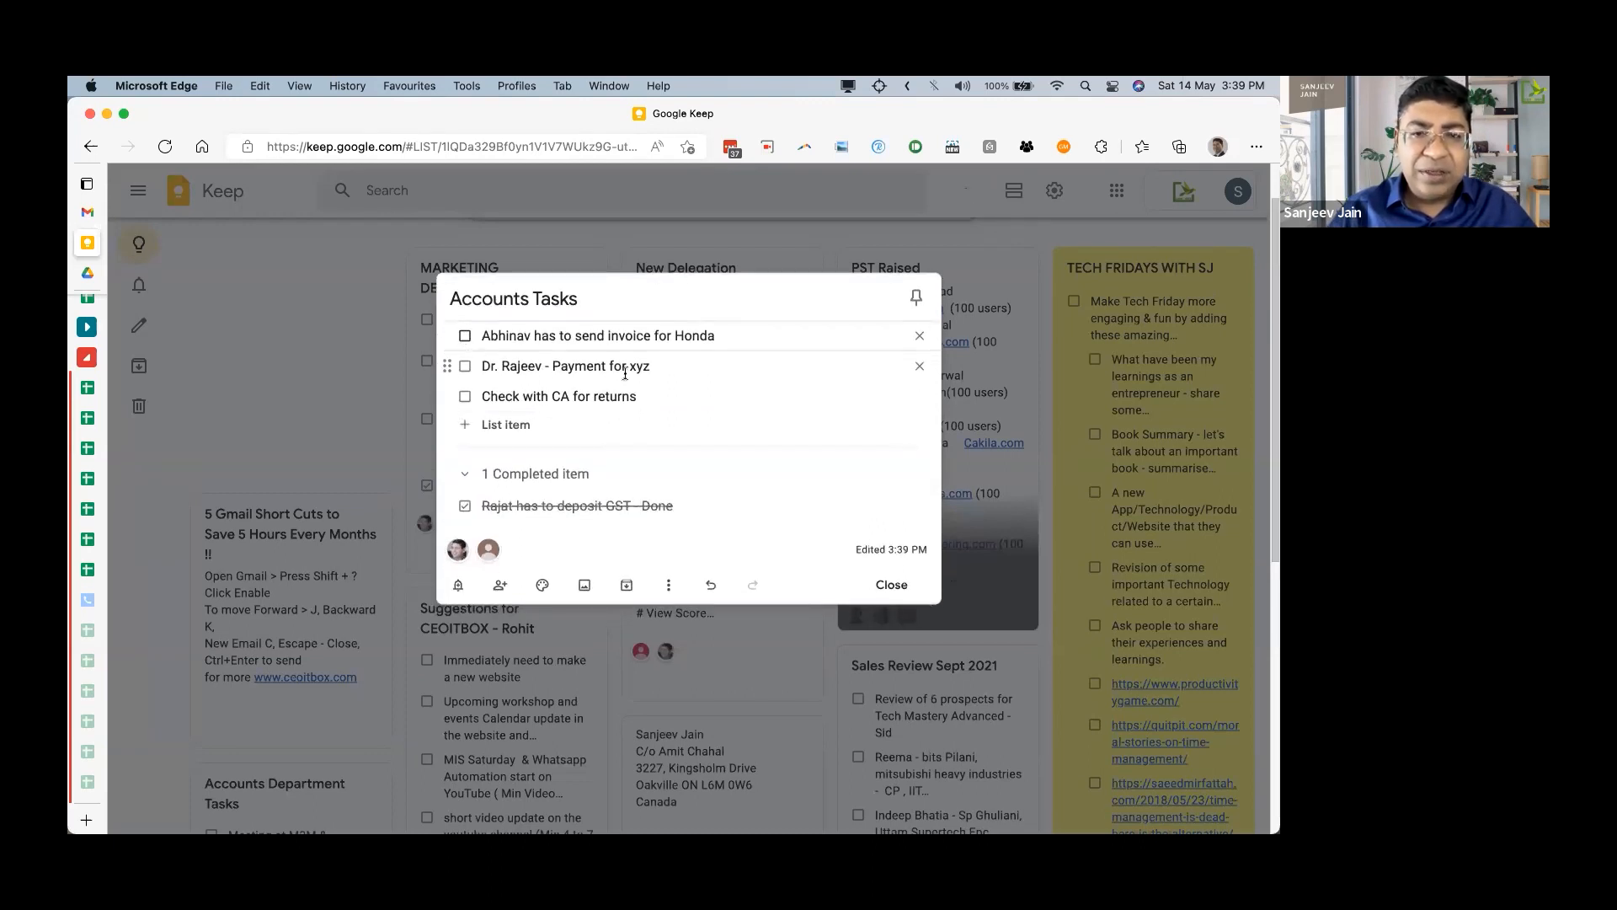
pyautogui.click(674, 365)
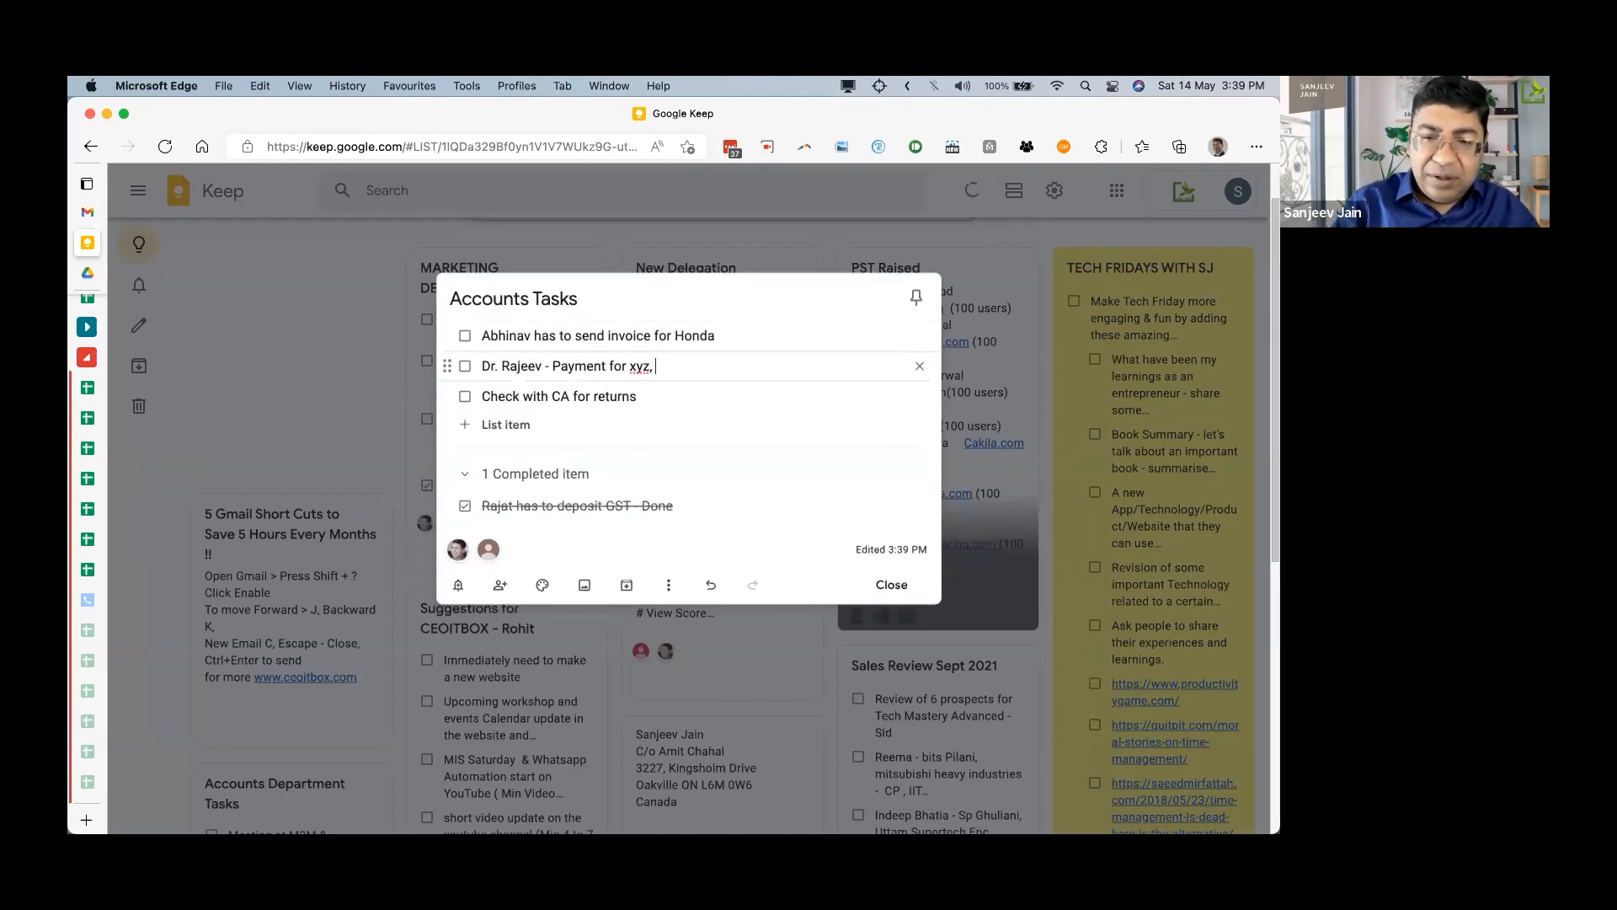
pyautogui.write(', talked to him')
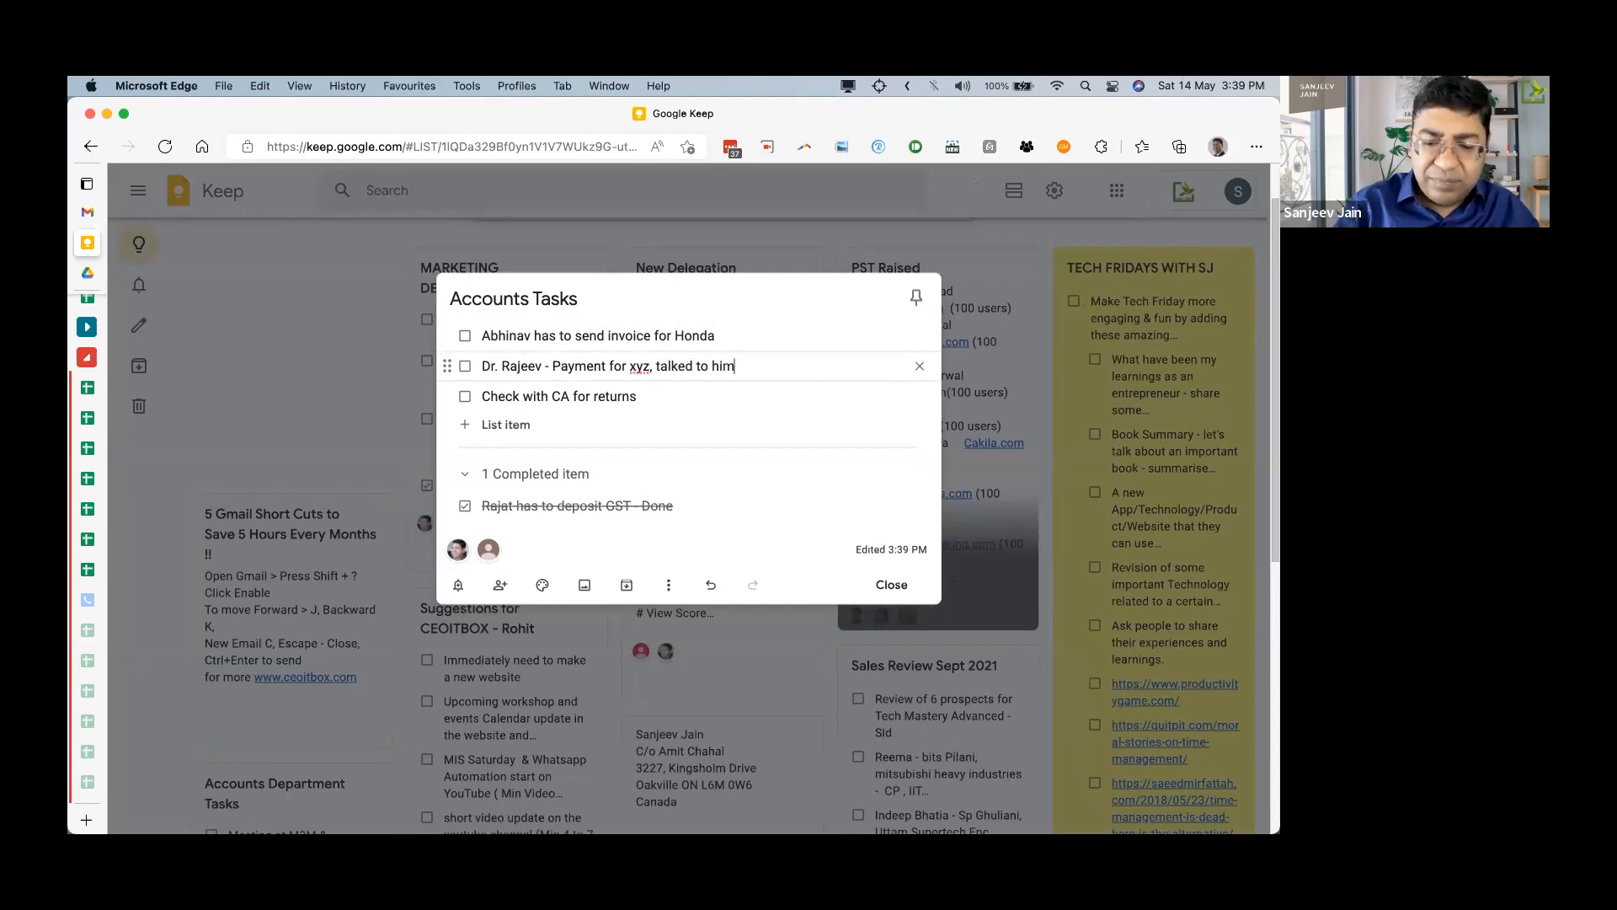
pyautogui.write(', he will do on Mo')
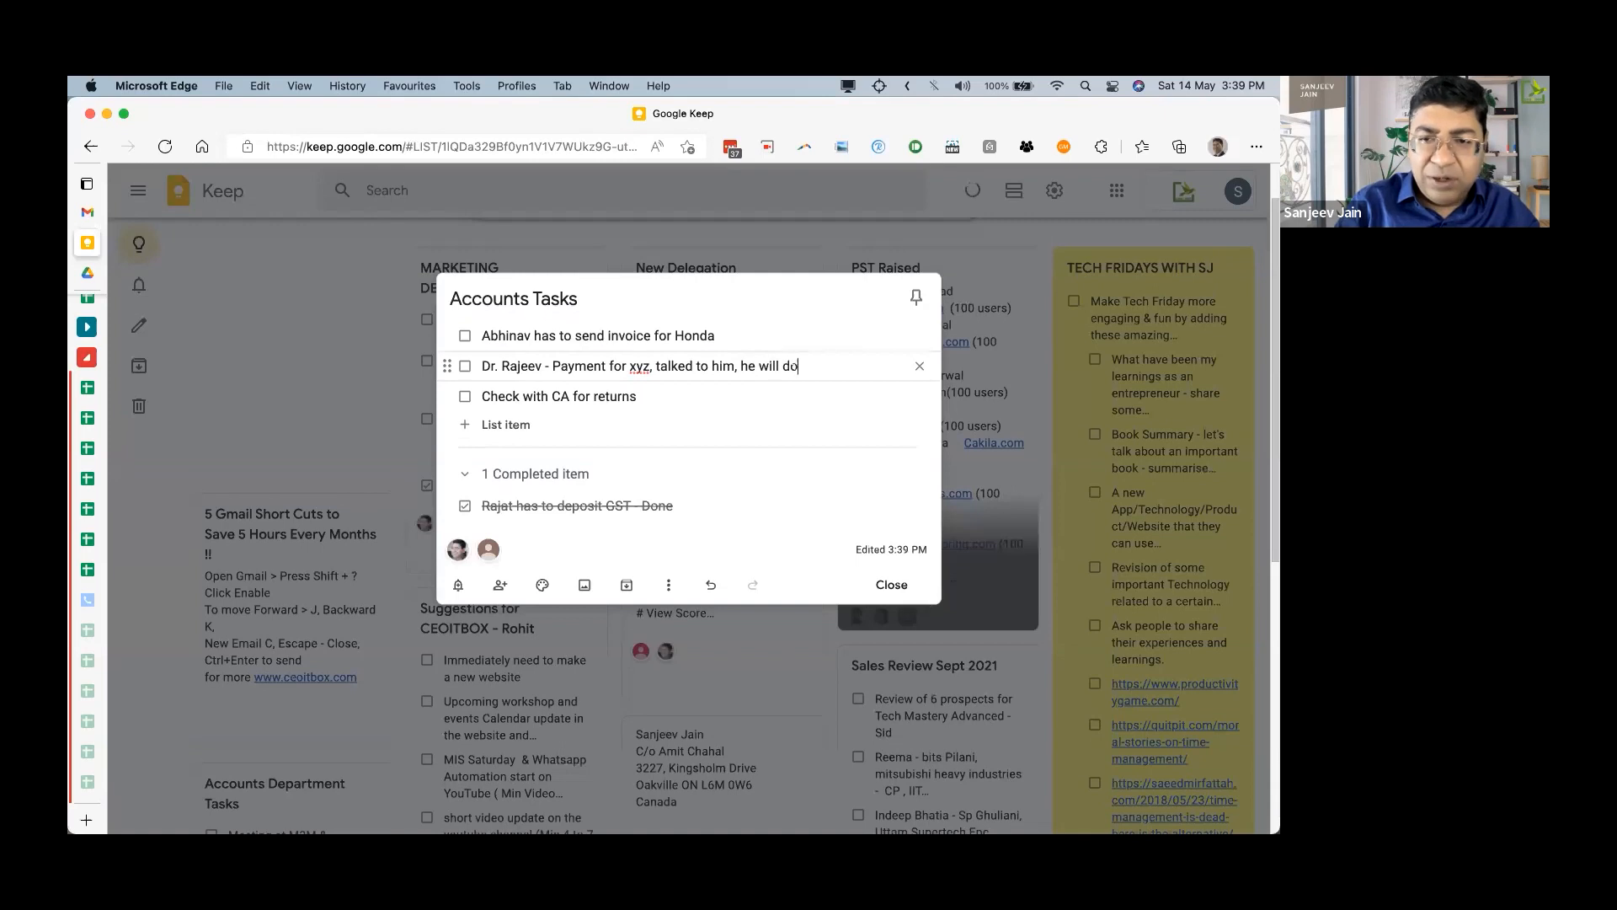
pyautogui.press('BackSpace')
pyautogui.press('BackSpace')
pyautogui.write('day')
# Append "- Will get this on Tuesday" to the "Check with CA for returns" item.
pyautogui.click(661, 390)
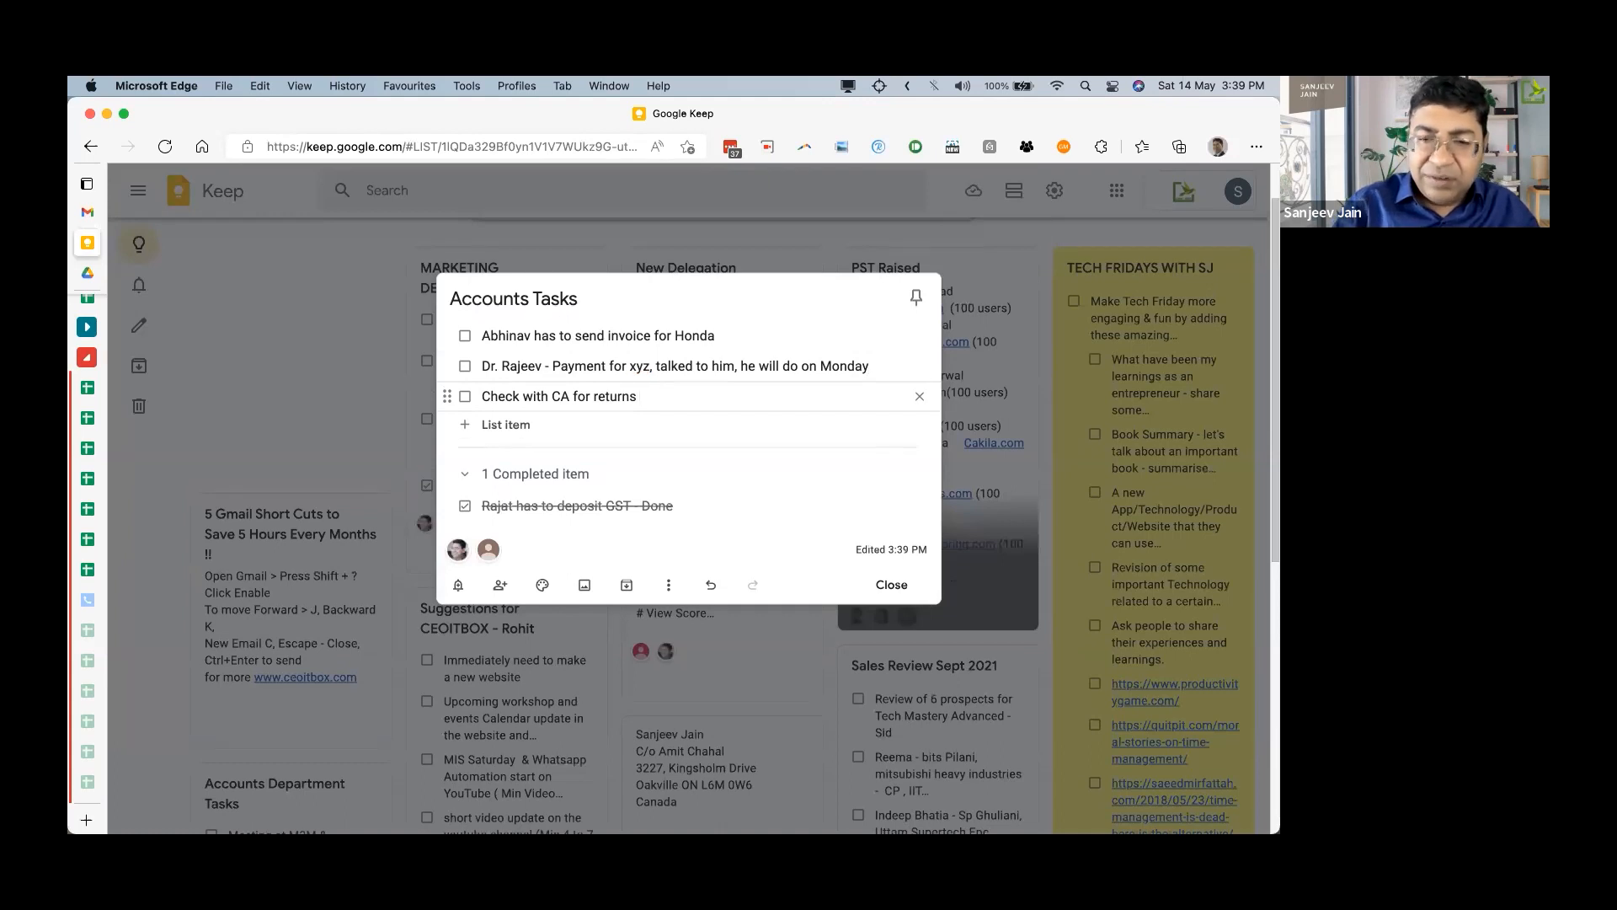
pyautogui.write('Will get')
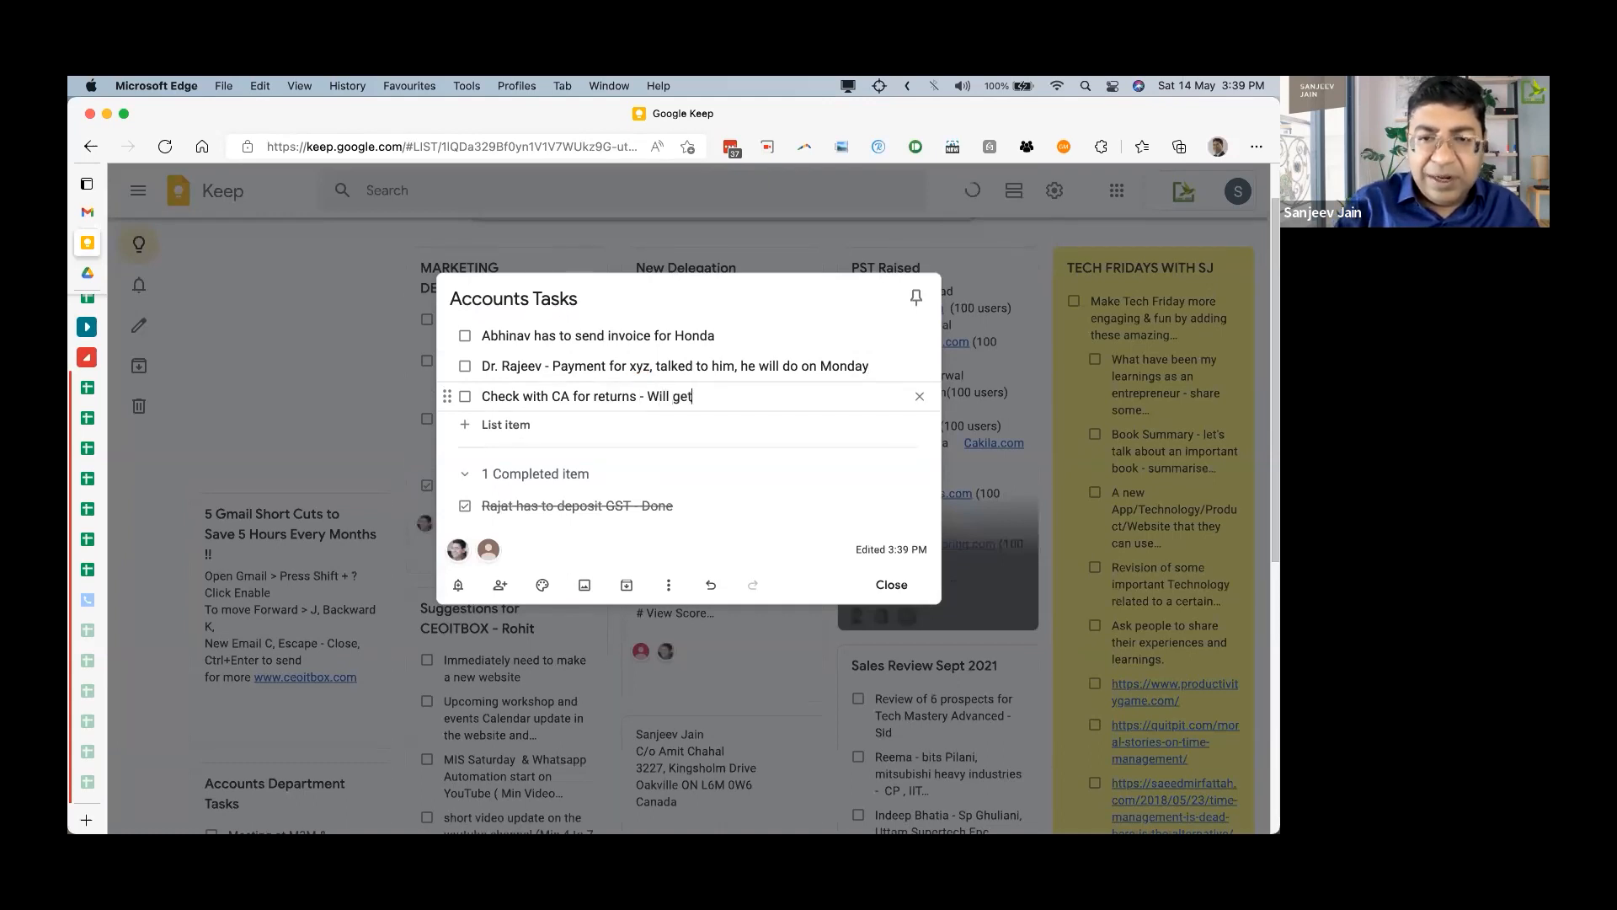
pyautogui.write(' this on Tuesdat')
pyautogui.press('BackSpace')
pyautogui.write('y')
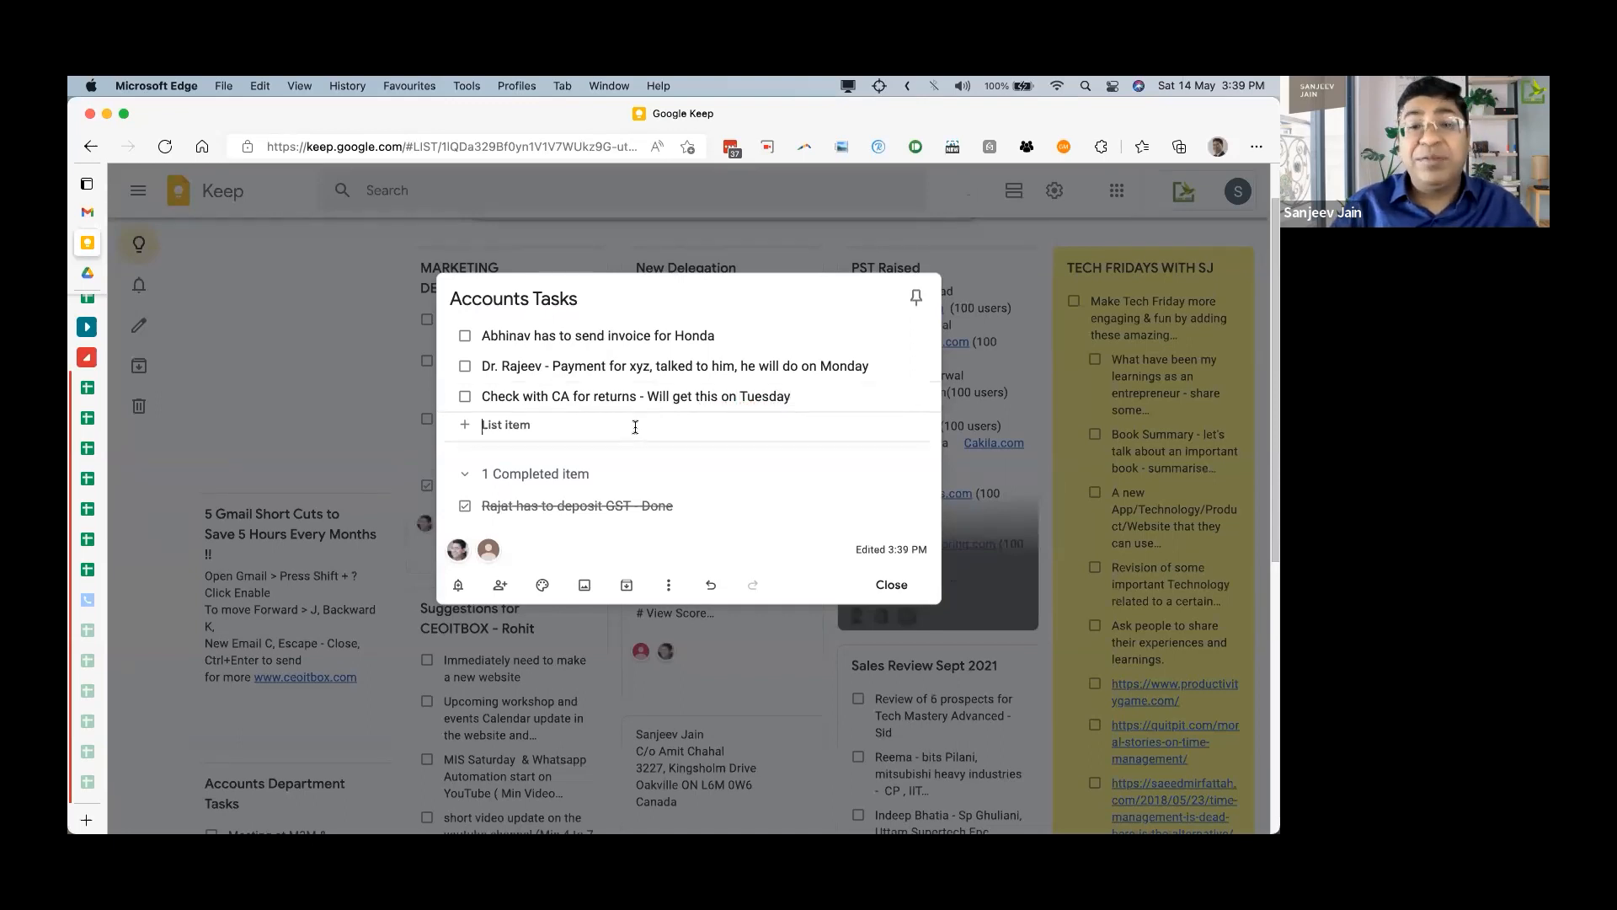
# Add a new checklist item reading "Need to discuss Salary of new guy in Sales".
pyautogui.press('Return')
pyautogui.write('Need to di')
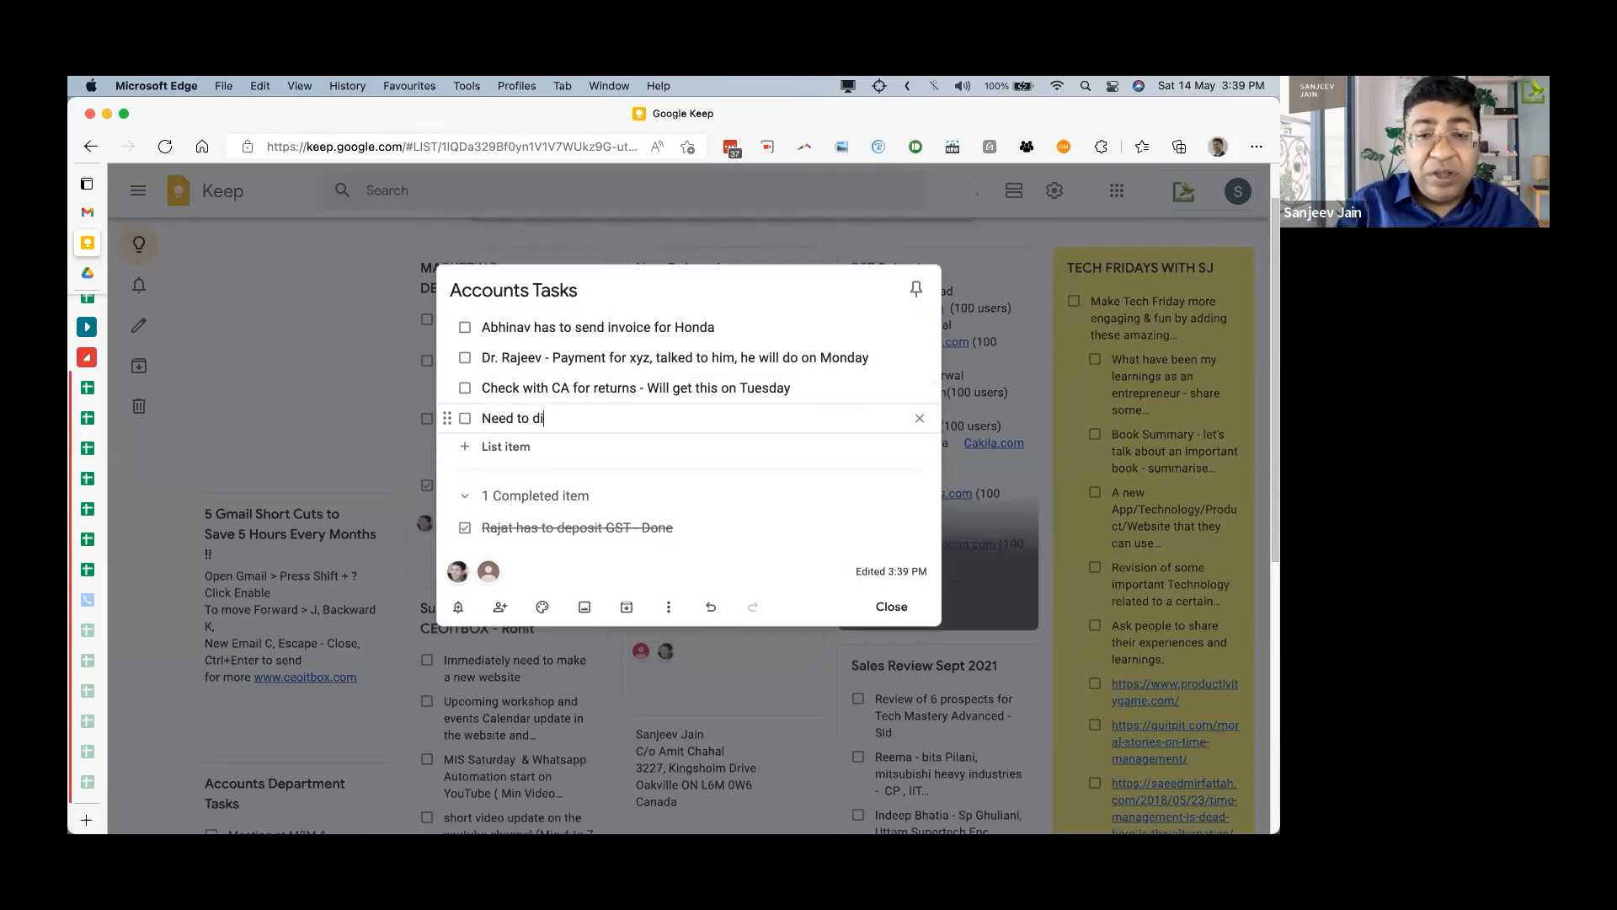
pyautogui.write('scuss Salary of new guy in Sales')
pyautogui.click(704, 398)
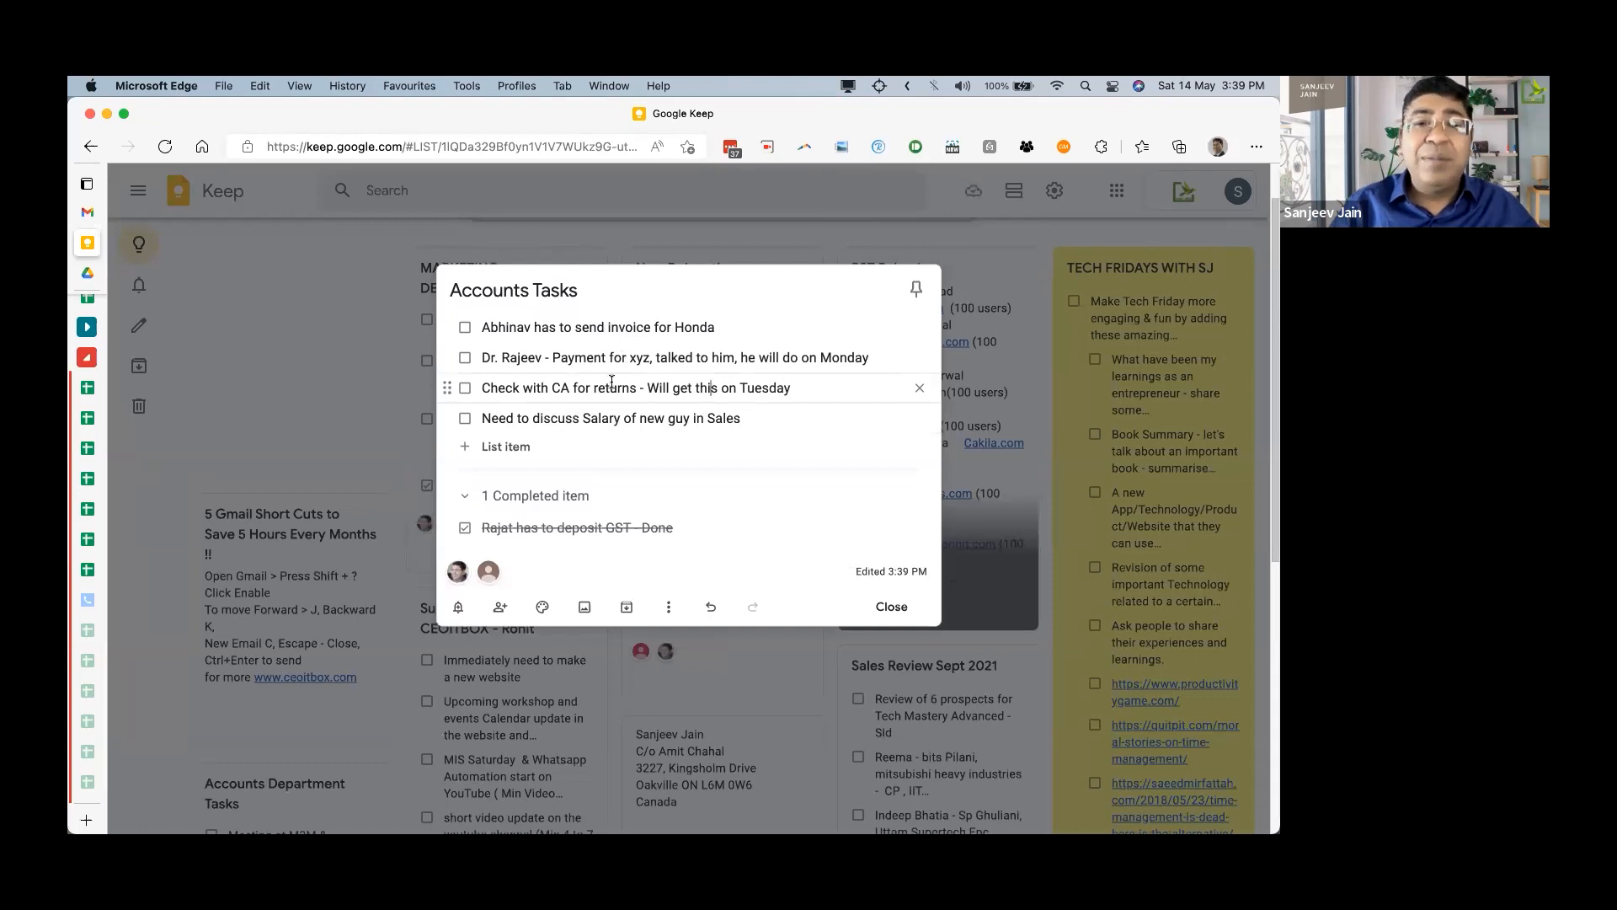
# Switch back to the note in Chrome, try an orange background, and set its background colour to green.
pyautogui.hotkey('ctrl', 'Right')
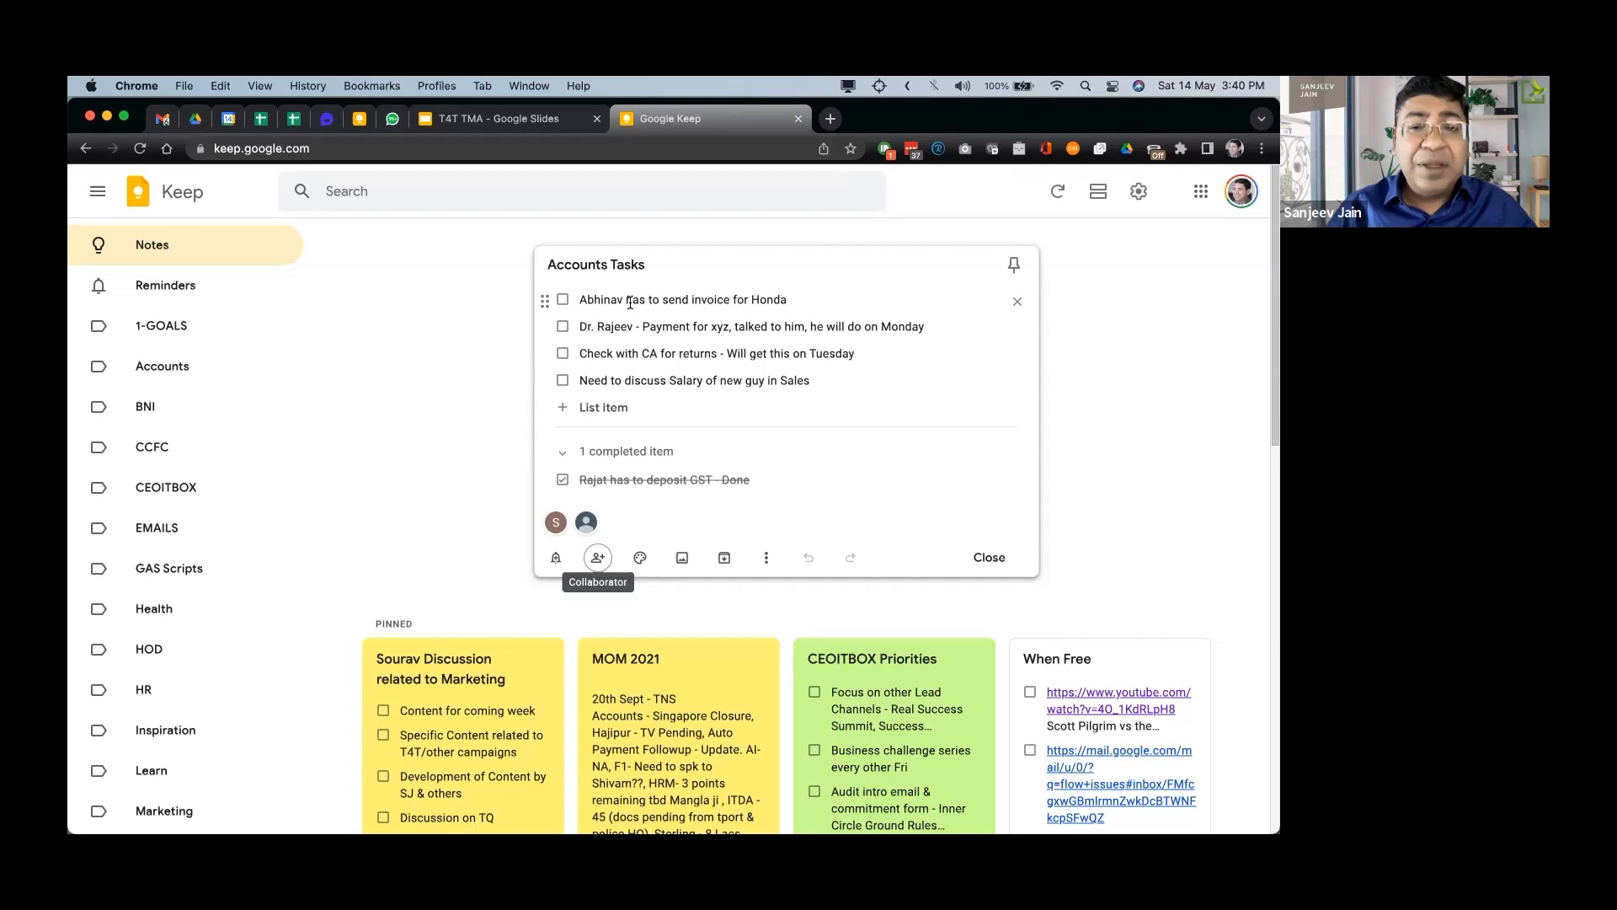
pyautogui.click(767, 560)
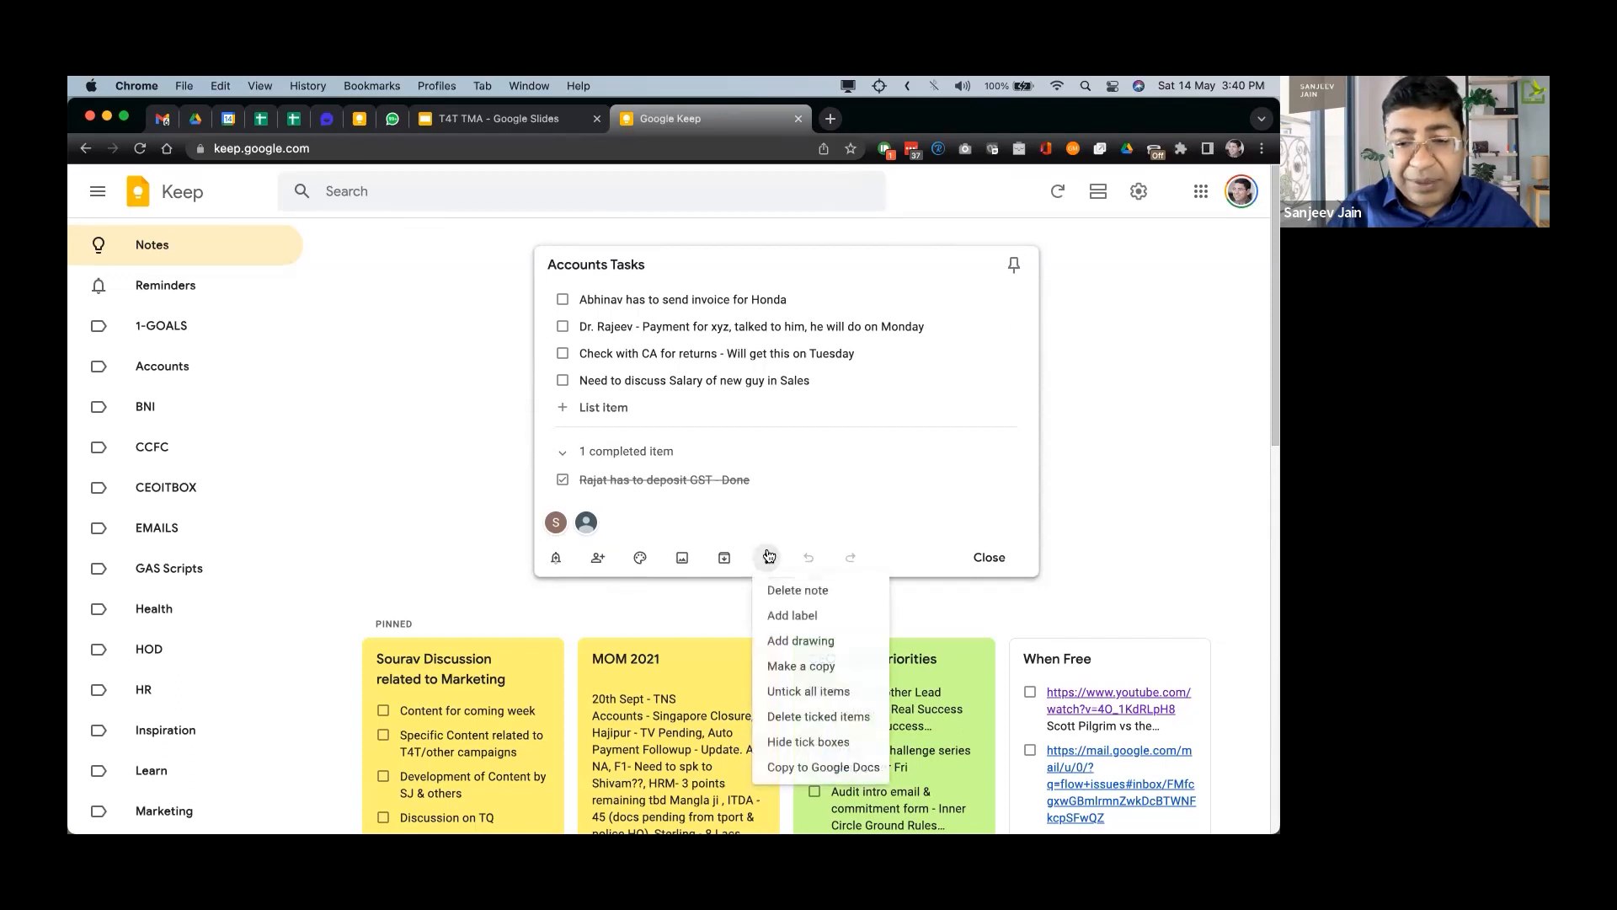
pyautogui.click(640, 558)
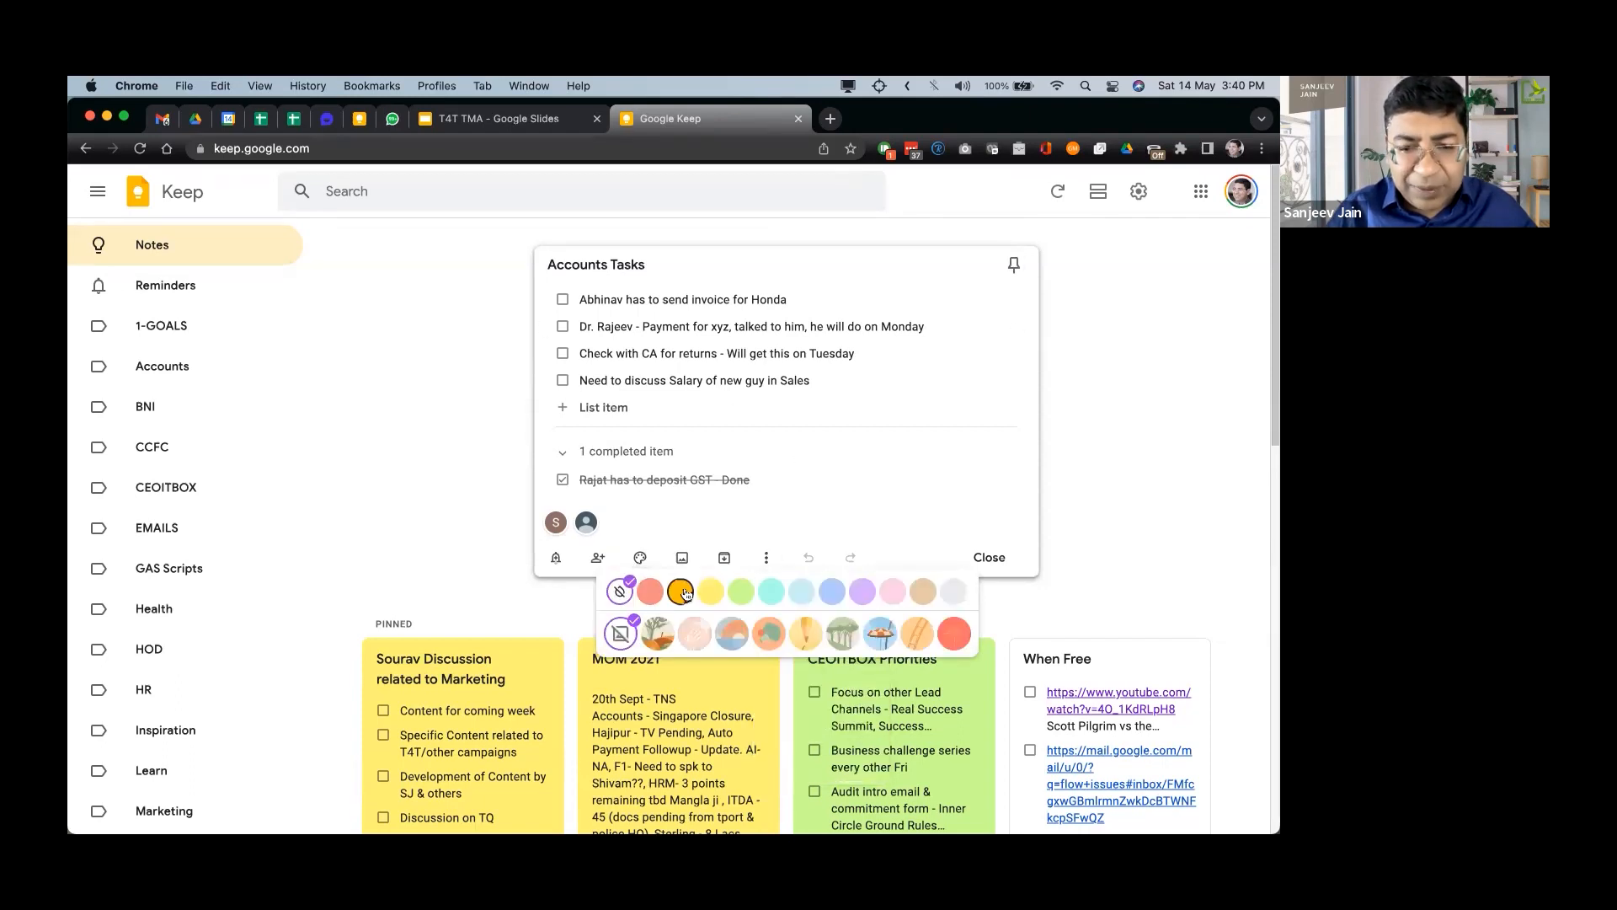
pyautogui.click(680, 591)
pyautogui.click(642, 560)
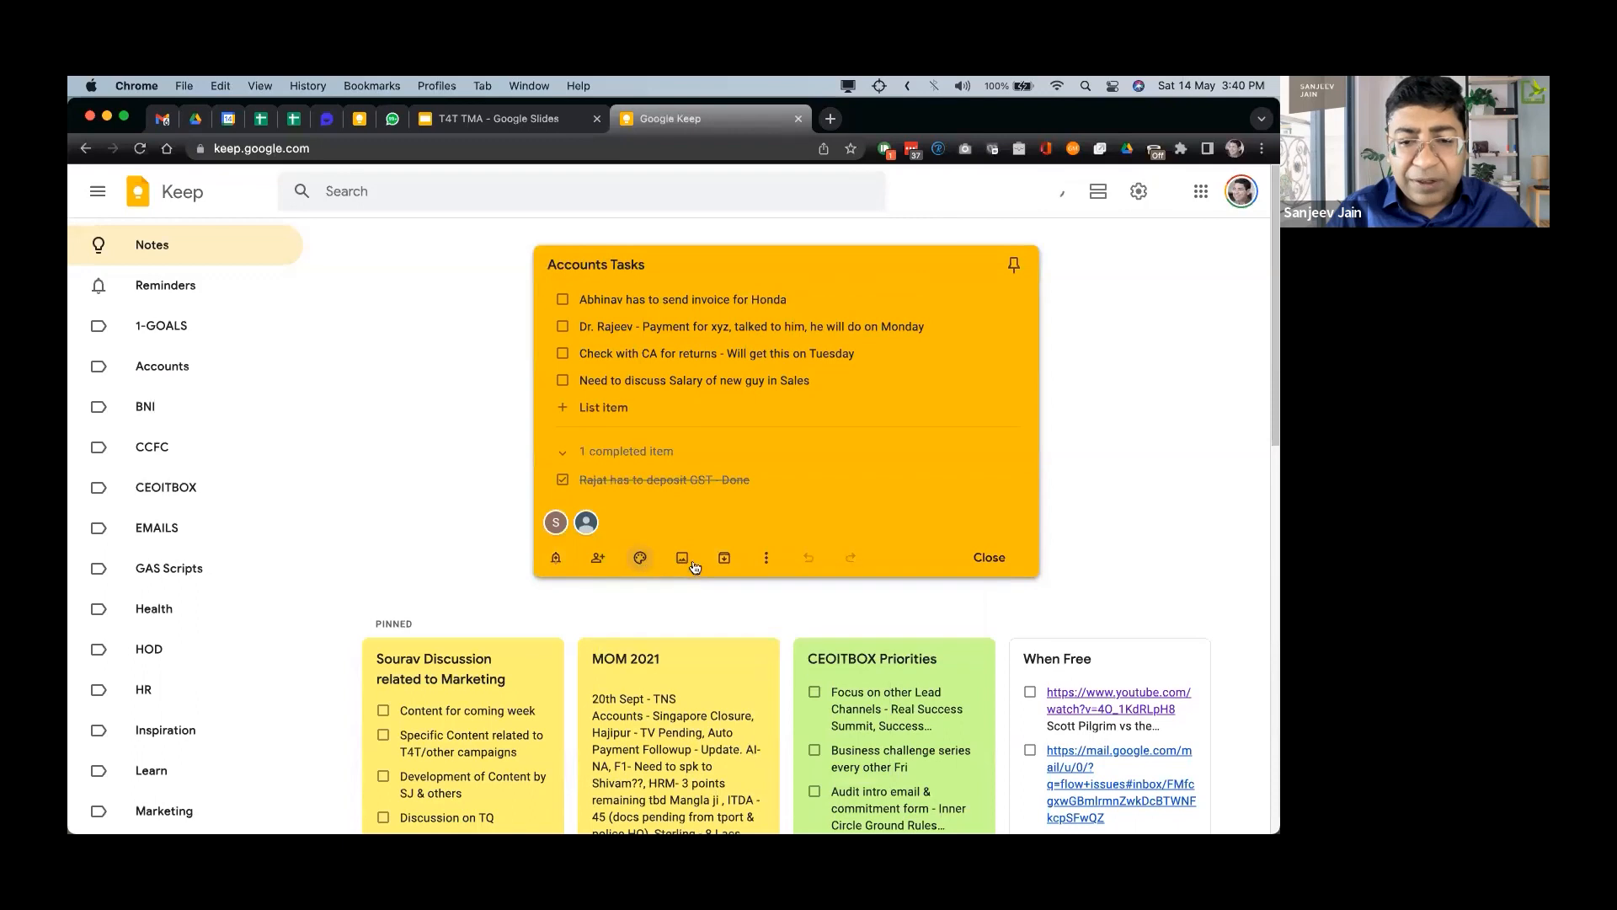
pyautogui.click(639, 556)
pyautogui.click(740, 590)
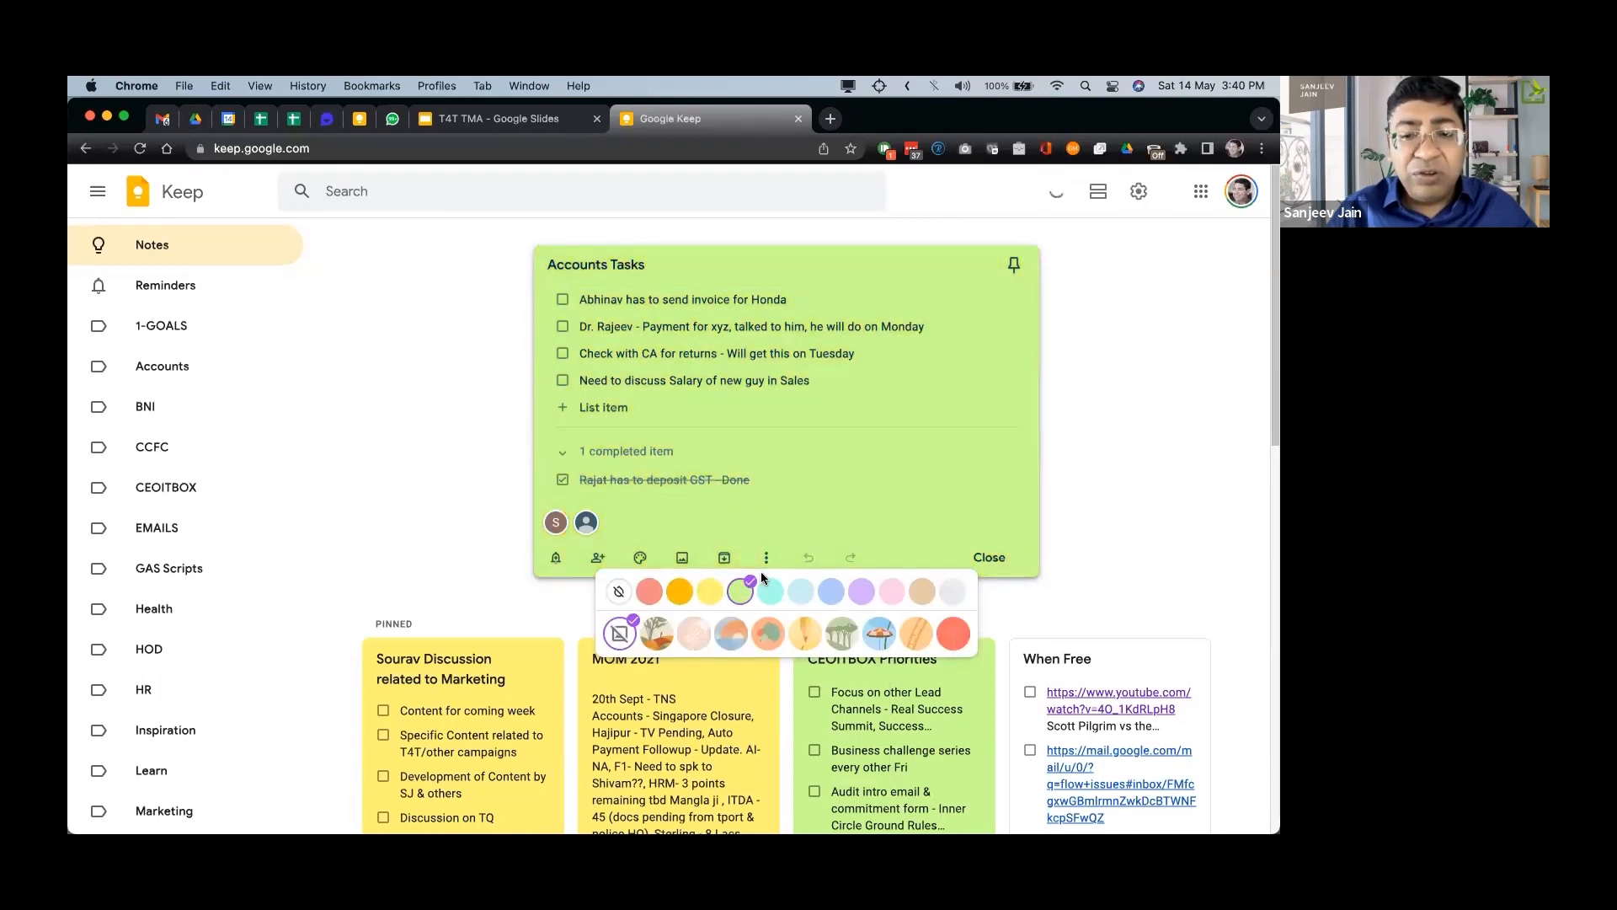
# Delete the Accounts Tasks note.
pyautogui.click(768, 561)
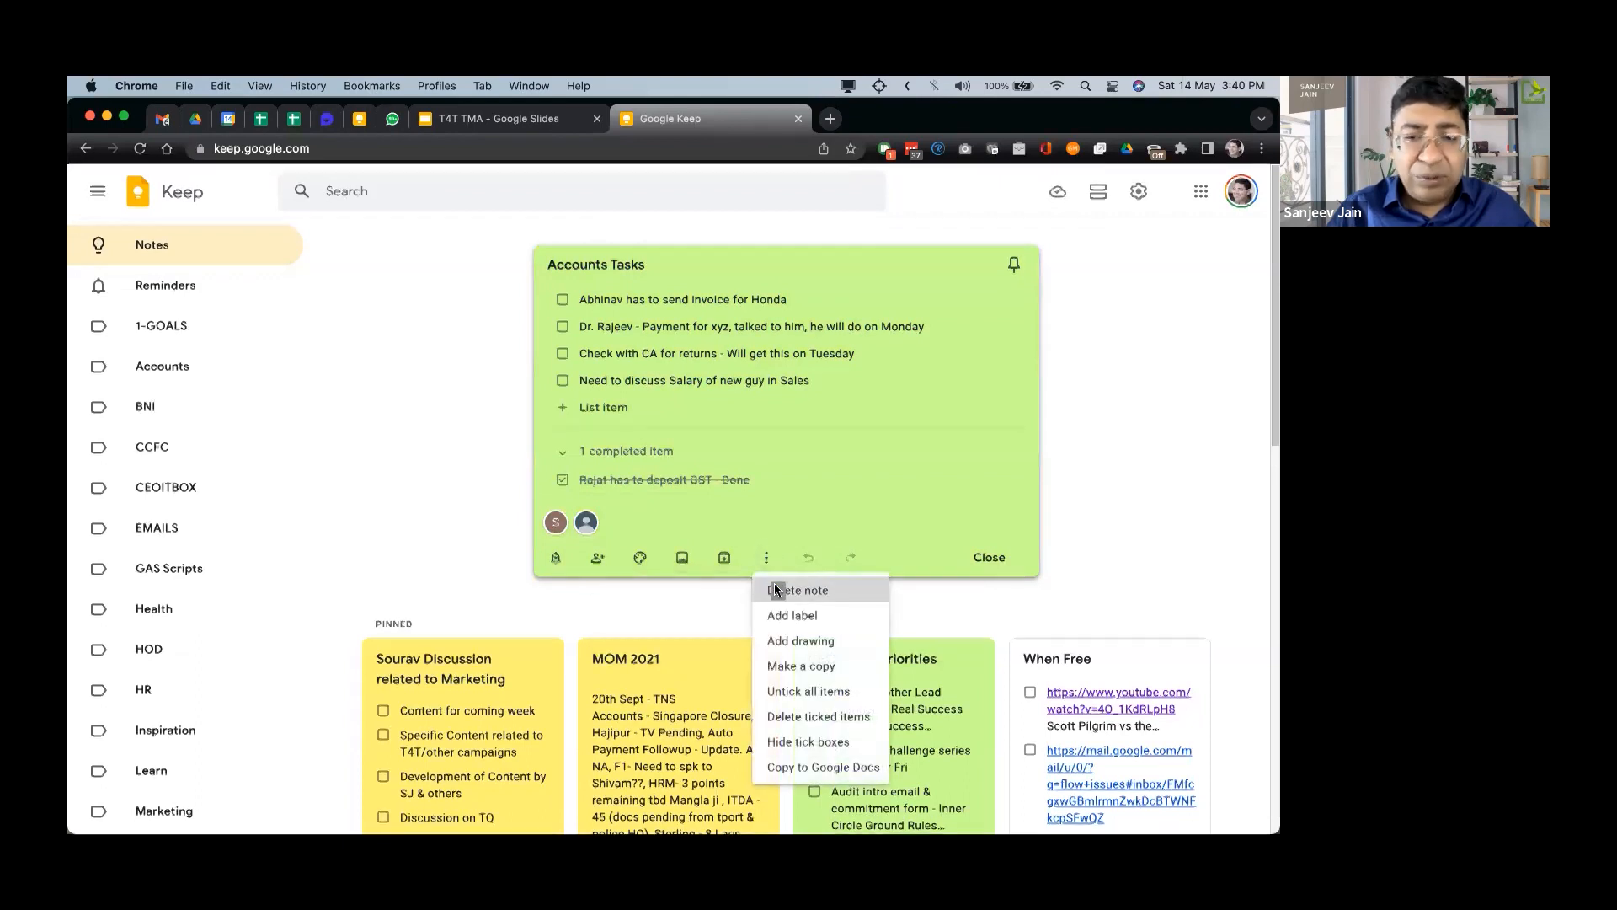
pyautogui.click(784, 590)
pyautogui.click(790, 546)
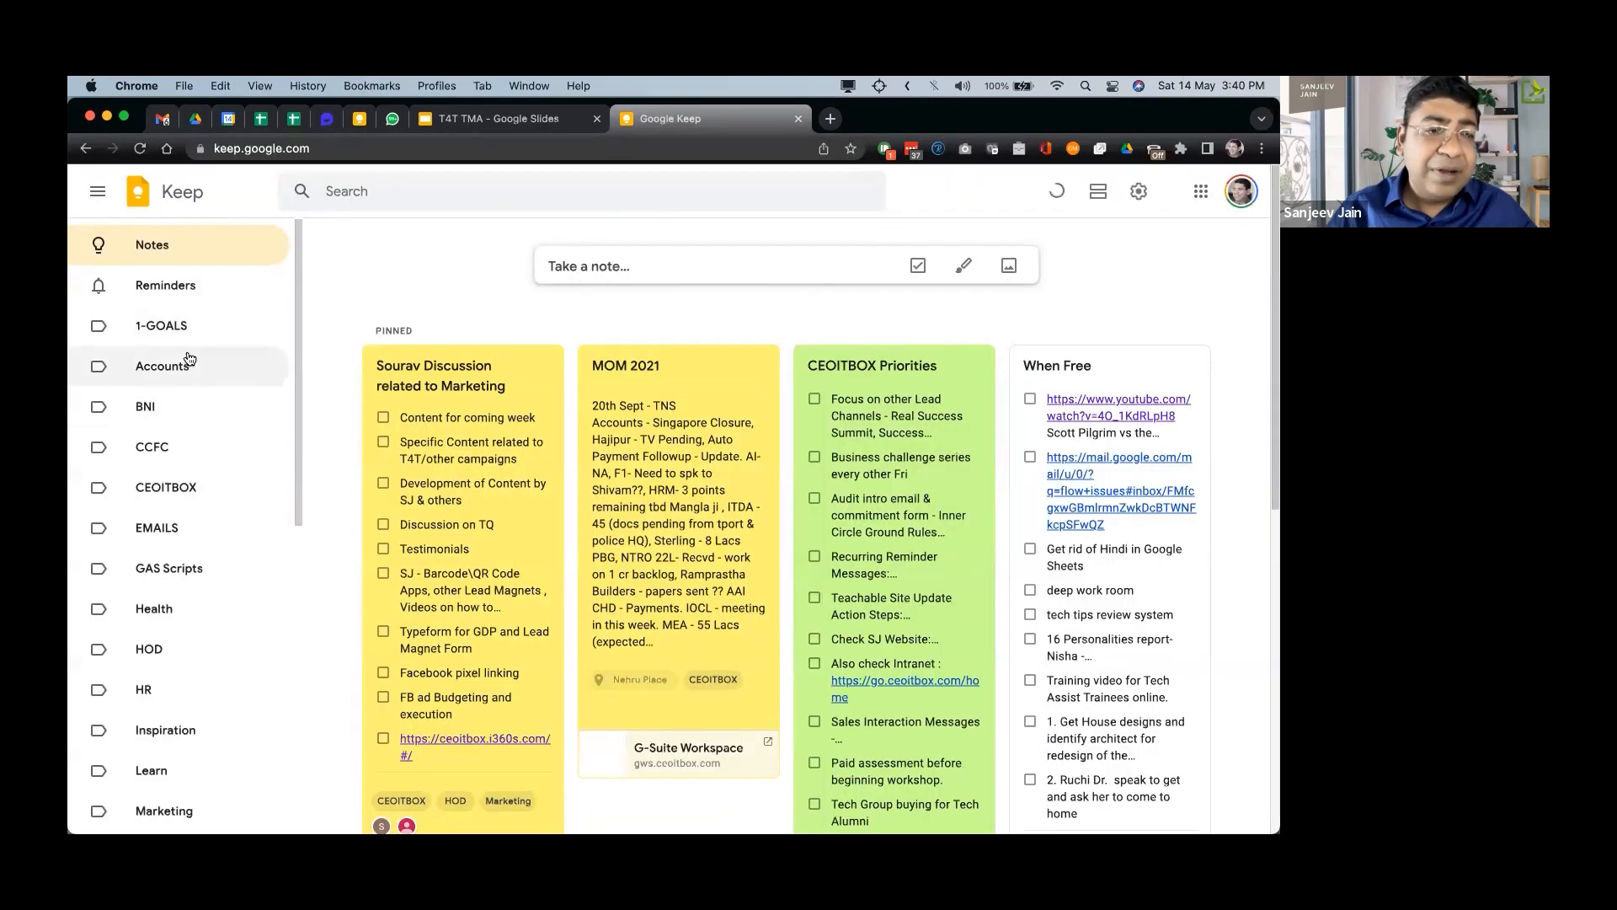
# Review the notes labelled Accounts, including the items in the Accounts Department Tasks checklist, and close that note.
pyautogui.click(214, 362)
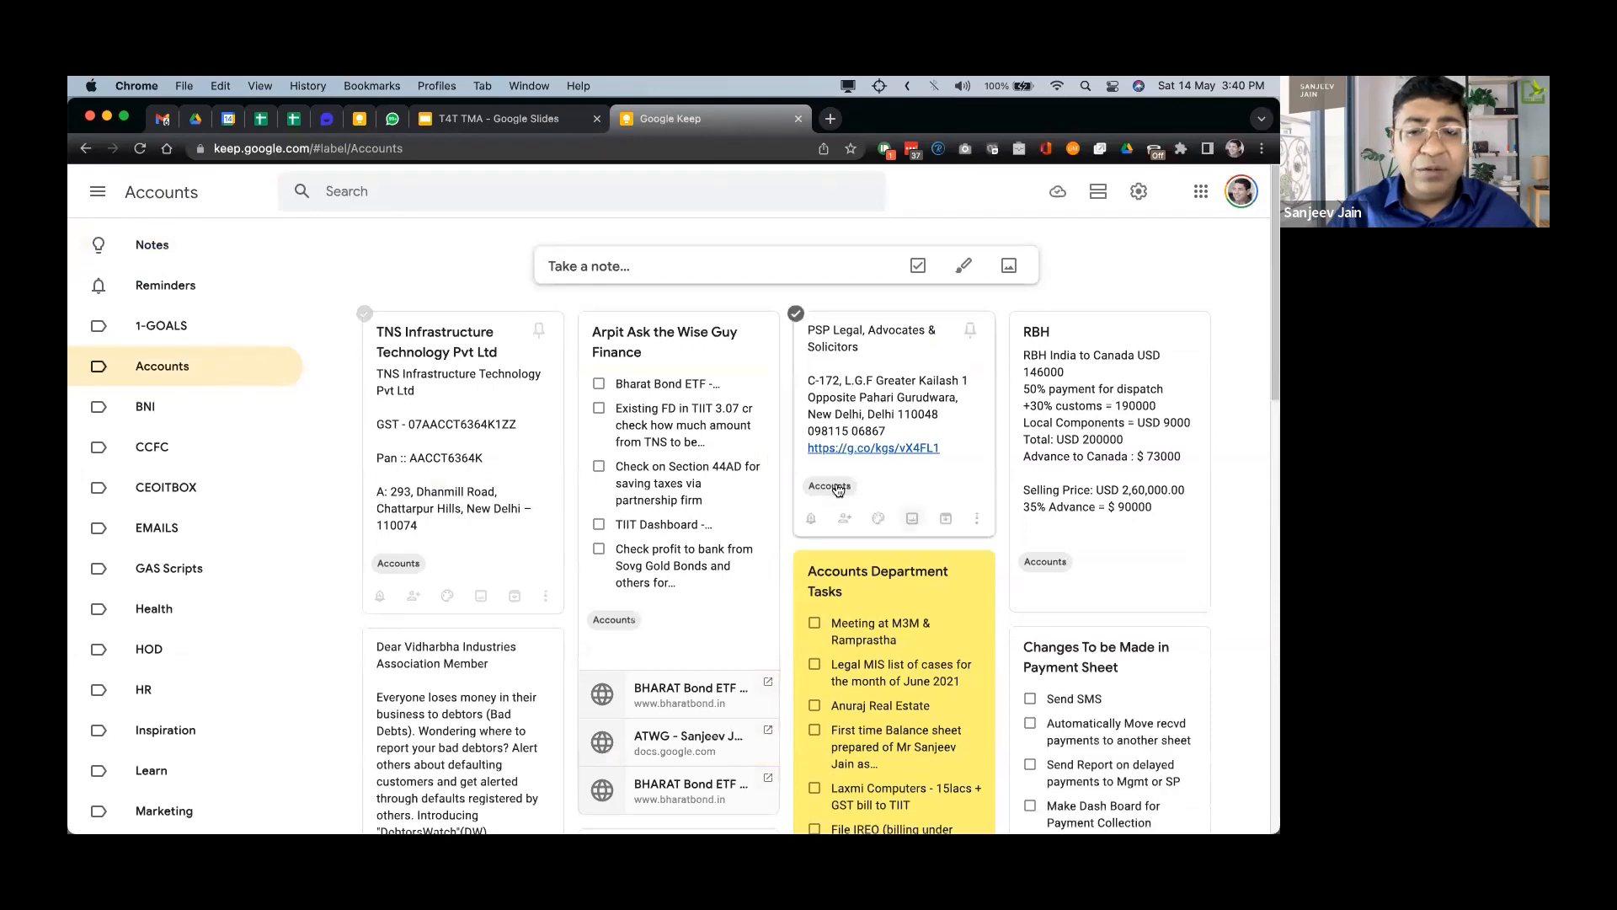
pyautogui.scroll(-5, 901, 415)
pyautogui.scroll(-3, 900, 415)
pyautogui.click(891, 440)
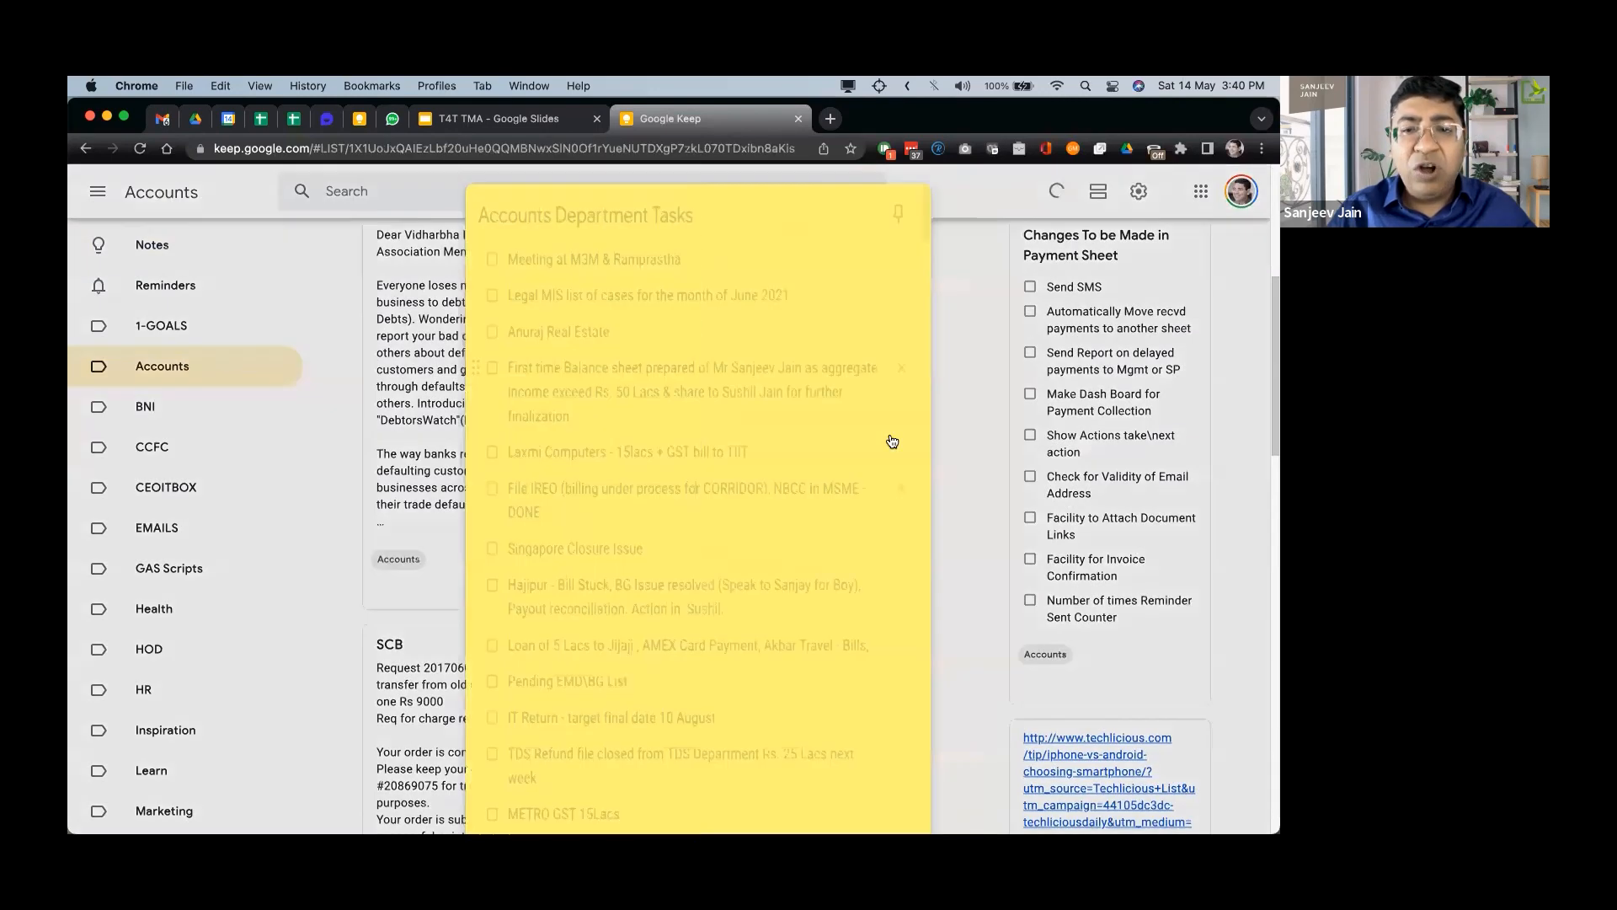
pyautogui.scroll(-10, 773, 391)
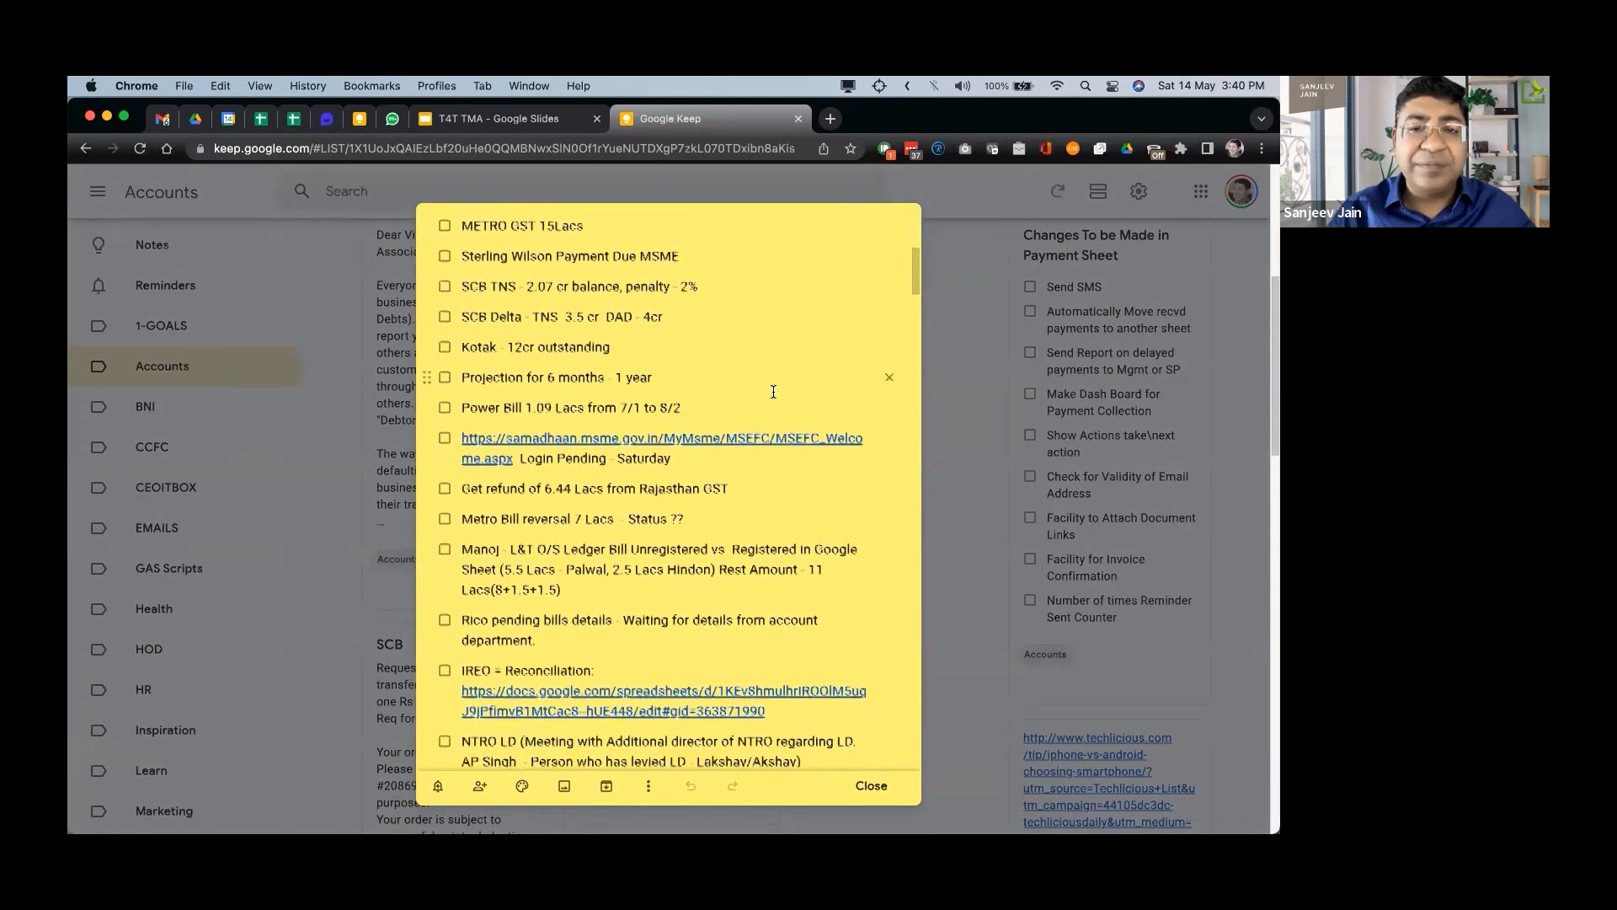
pyautogui.scroll(4, 773, 391)
pyautogui.scroll(6, 773, 392)
pyautogui.click(285, 444)
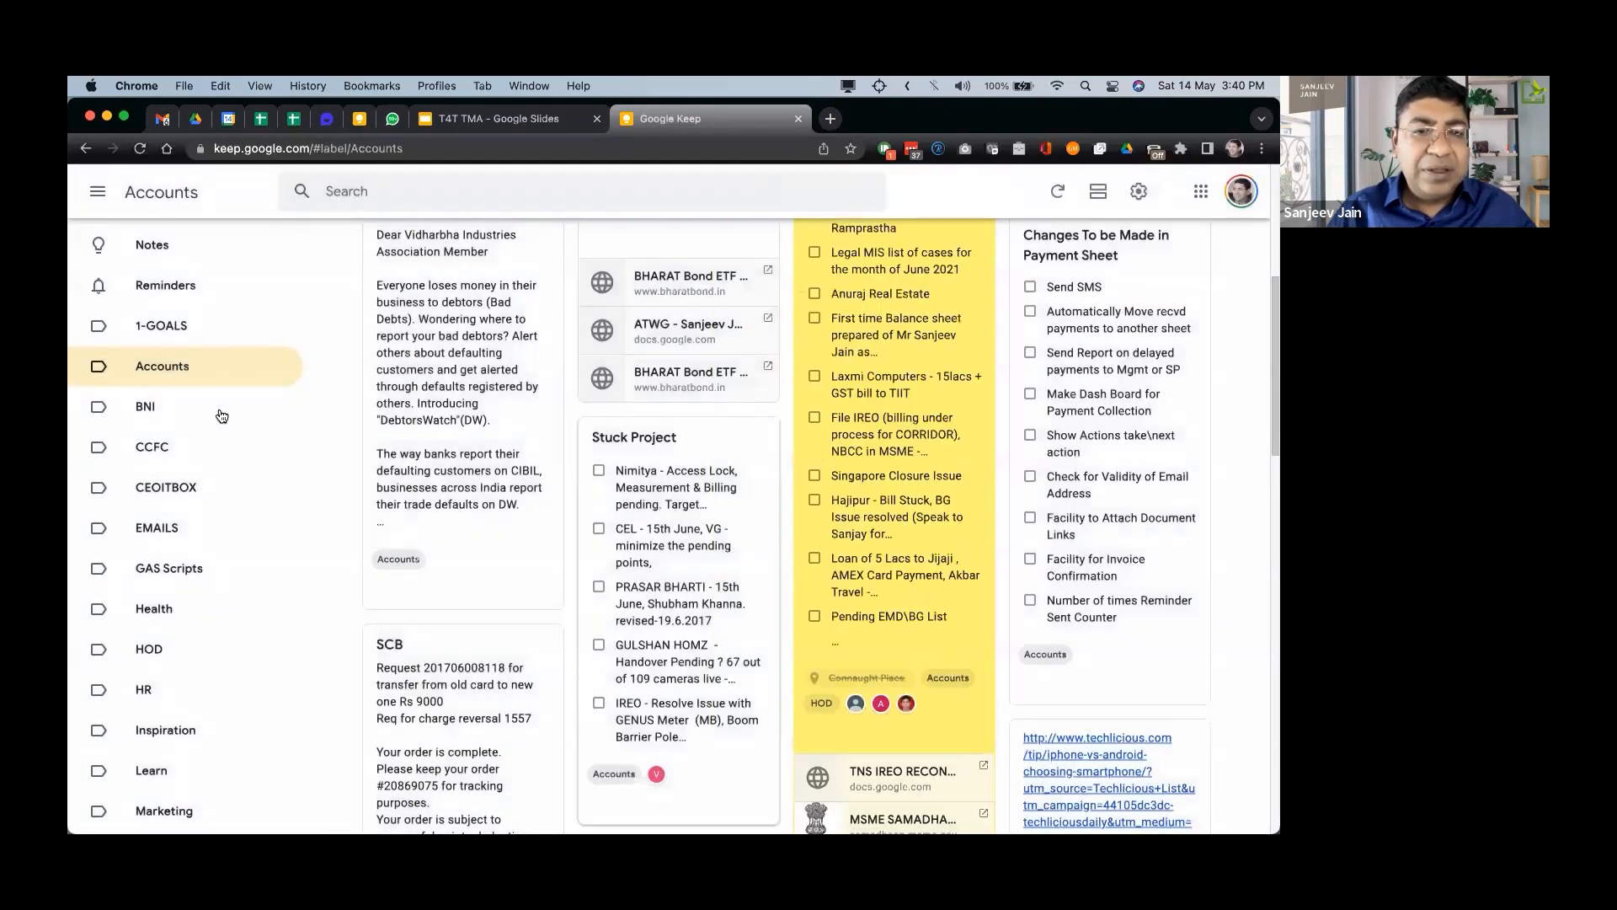
# Browse the notes filed under the BNI, Health and Inspiration labels.
pyautogui.click(217, 412)
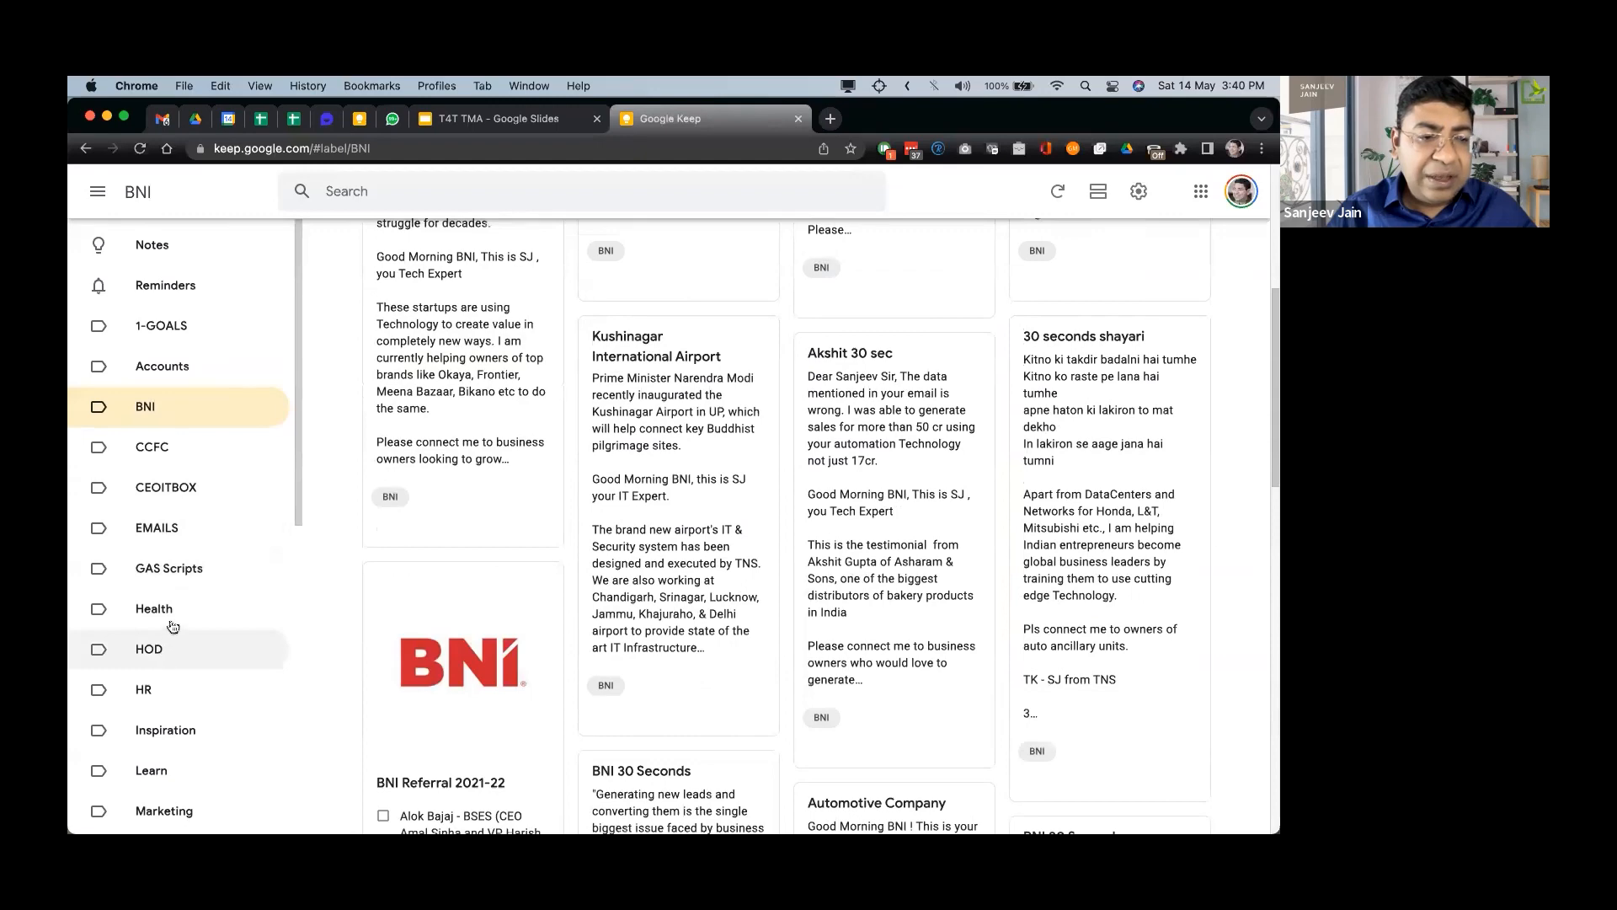
pyautogui.click(169, 620)
pyautogui.scroll(5, 626, 520)
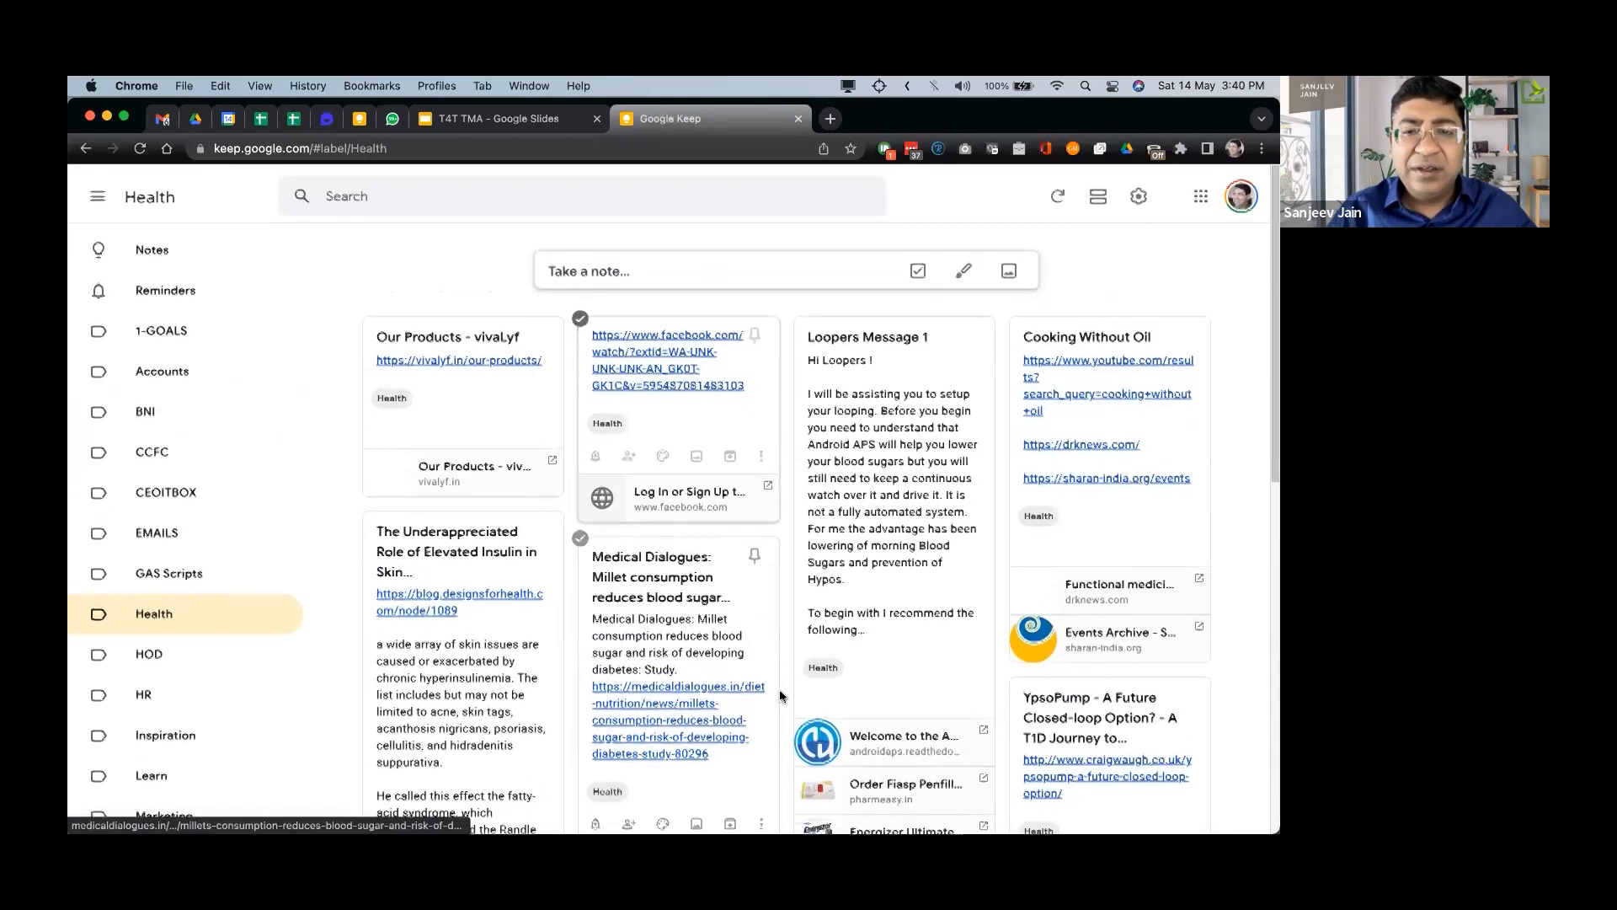
pyautogui.scroll(-5, 205, 513)
pyautogui.click(195, 523)
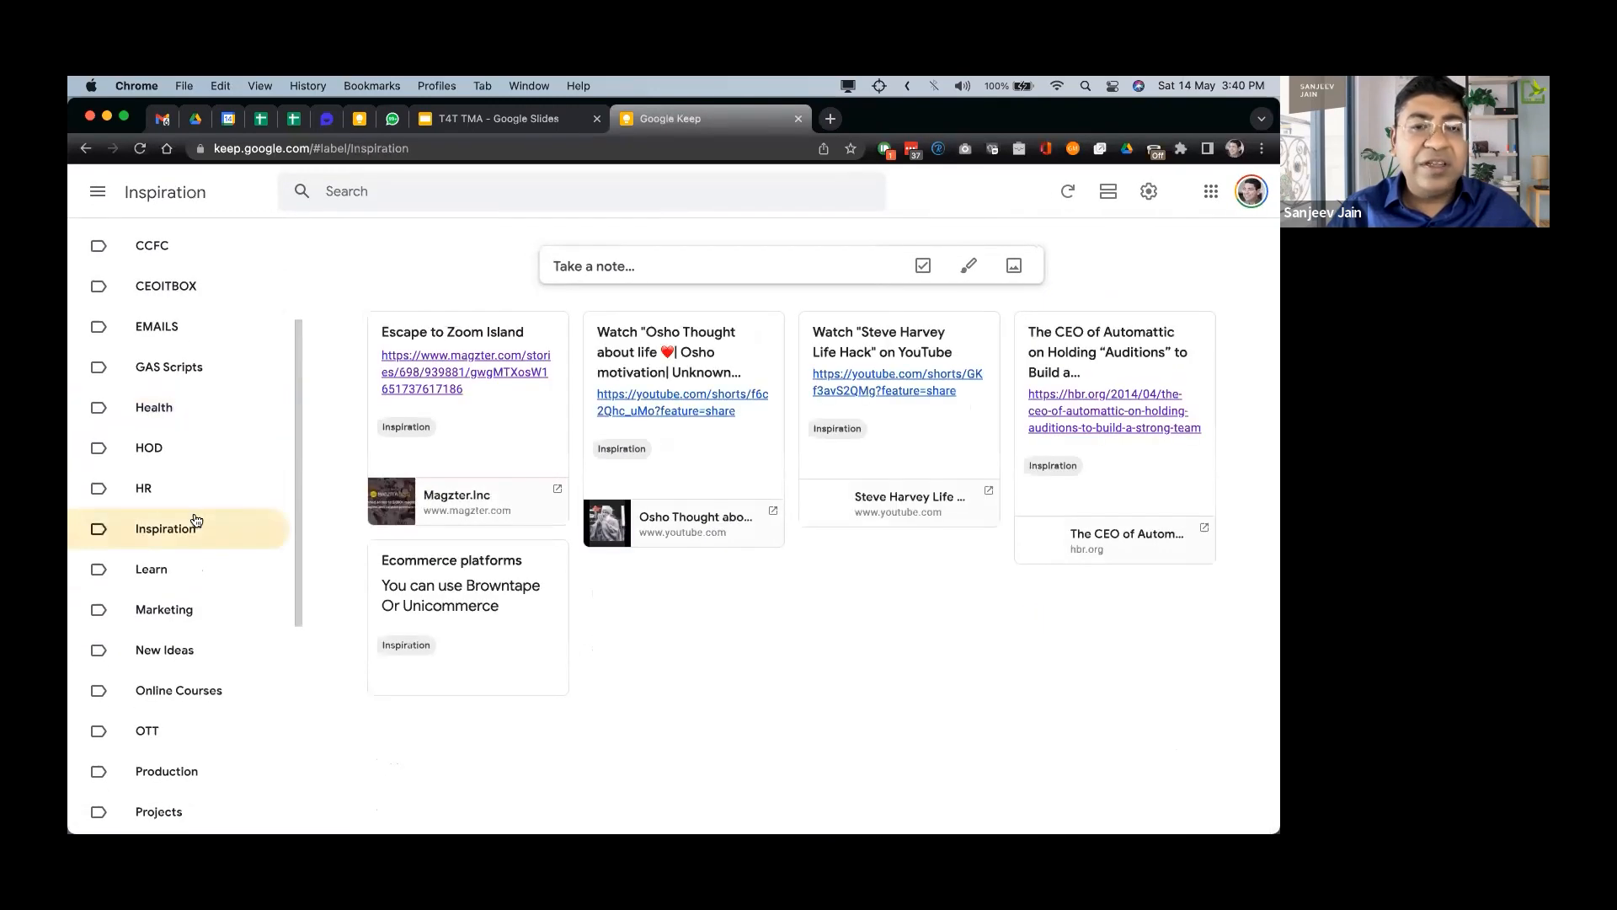
pyautogui.scroll(-6, 599, 436)
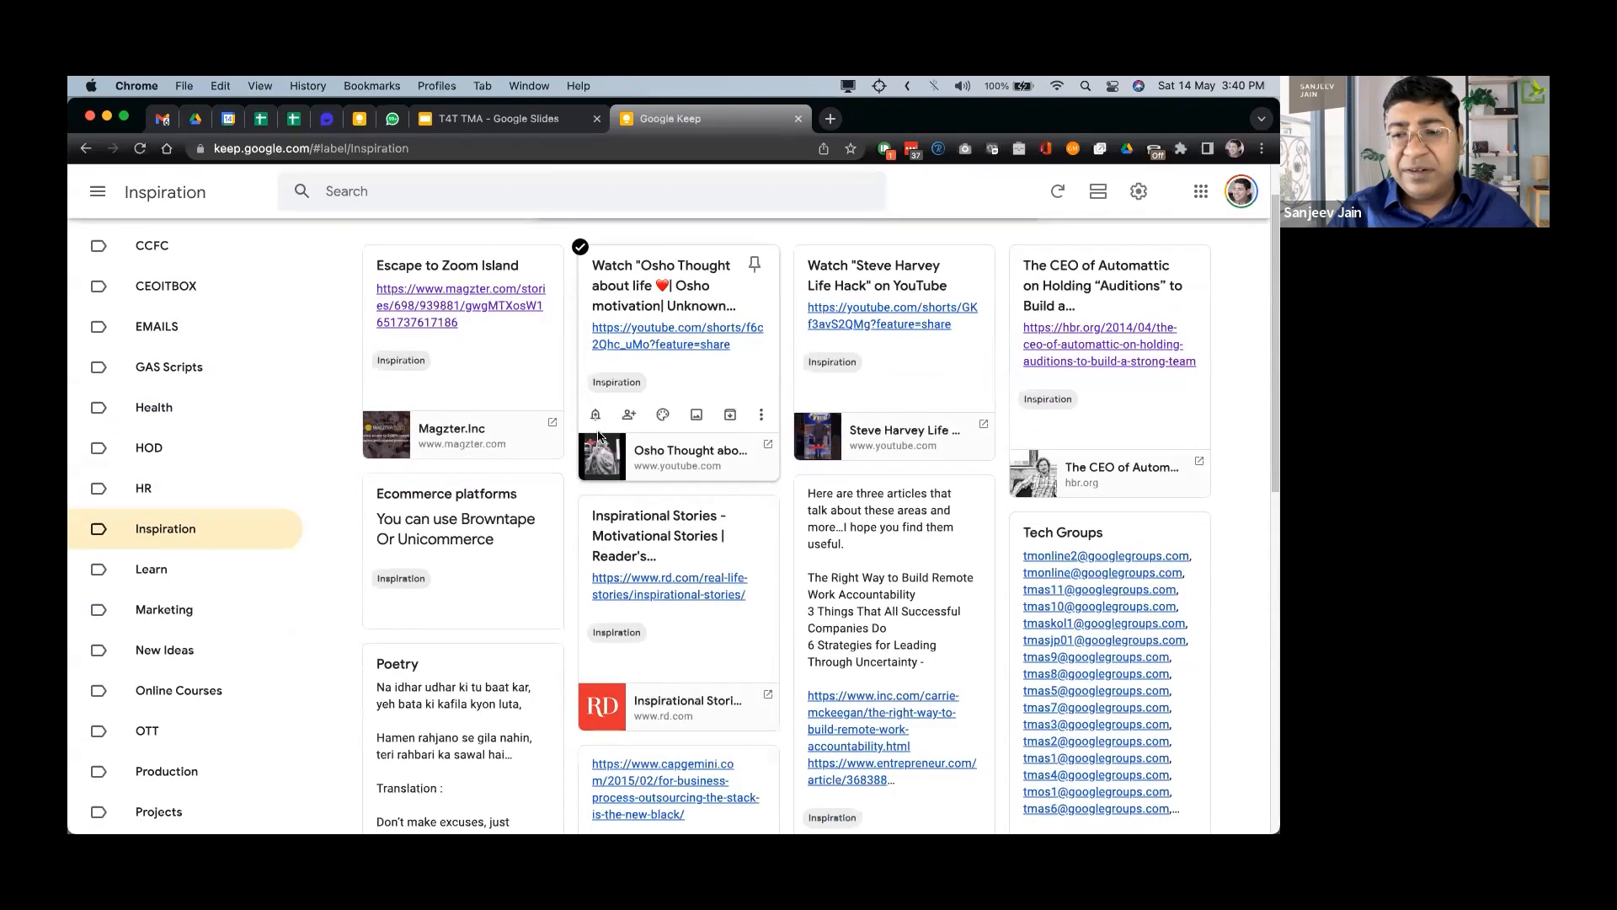
pyautogui.scroll(-5, 599, 436)
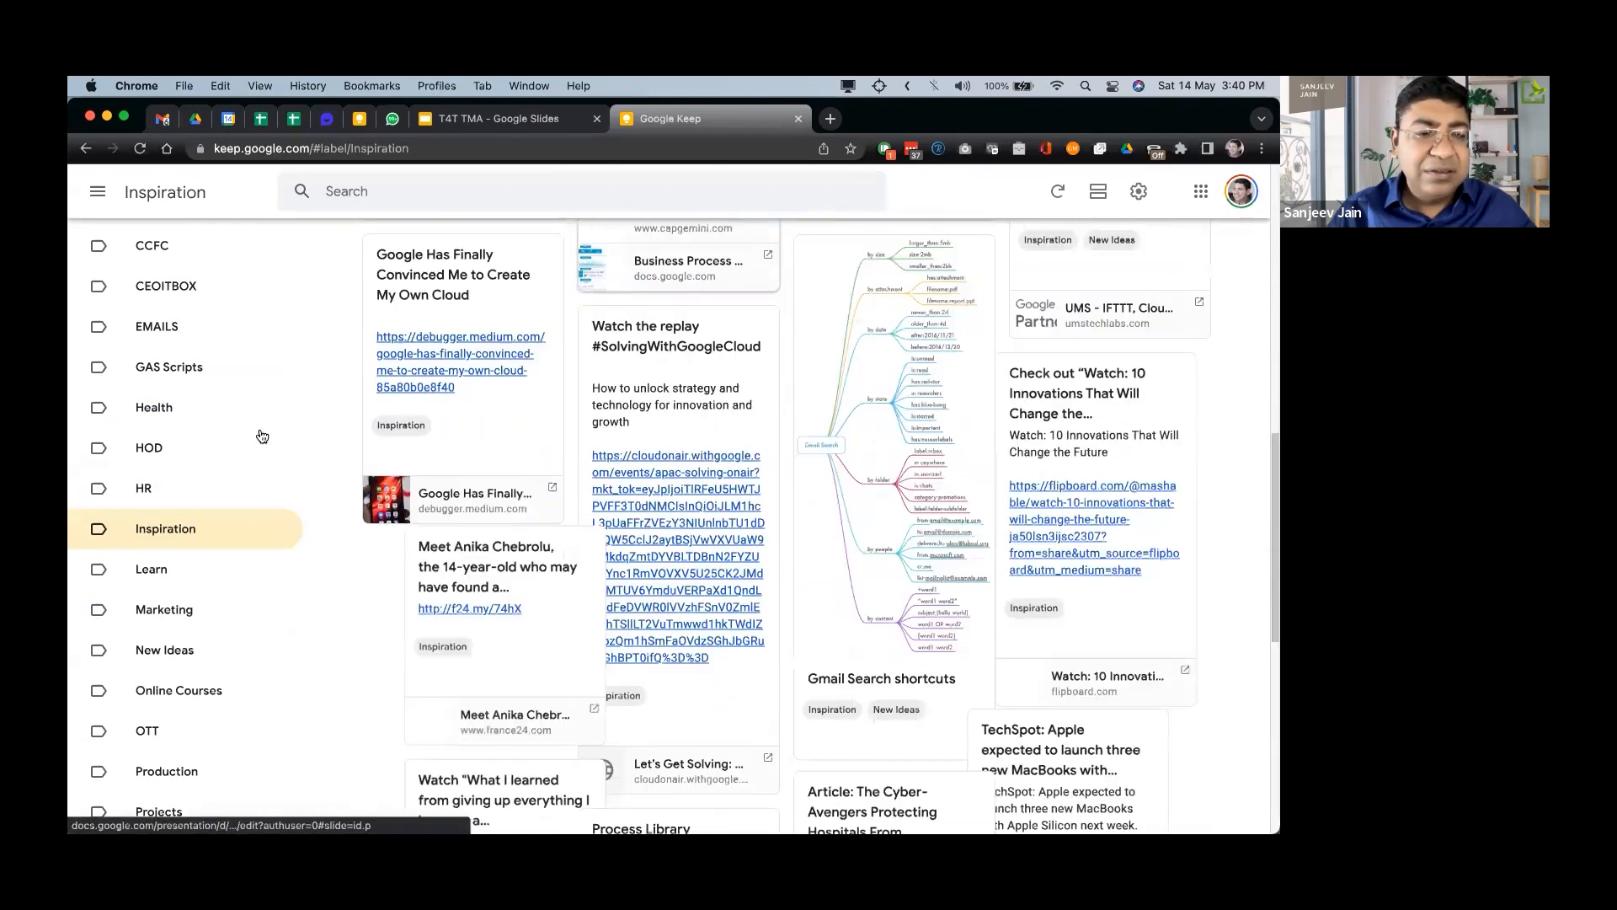
pyautogui.scroll(-4, 224, 412)
# Browse the notes filed under the Marketing and HOD labels.
pyautogui.click(164, 403)
pyautogui.scroll(-5, 629, 487)
pyautogui.scroll(6, 621, 501)
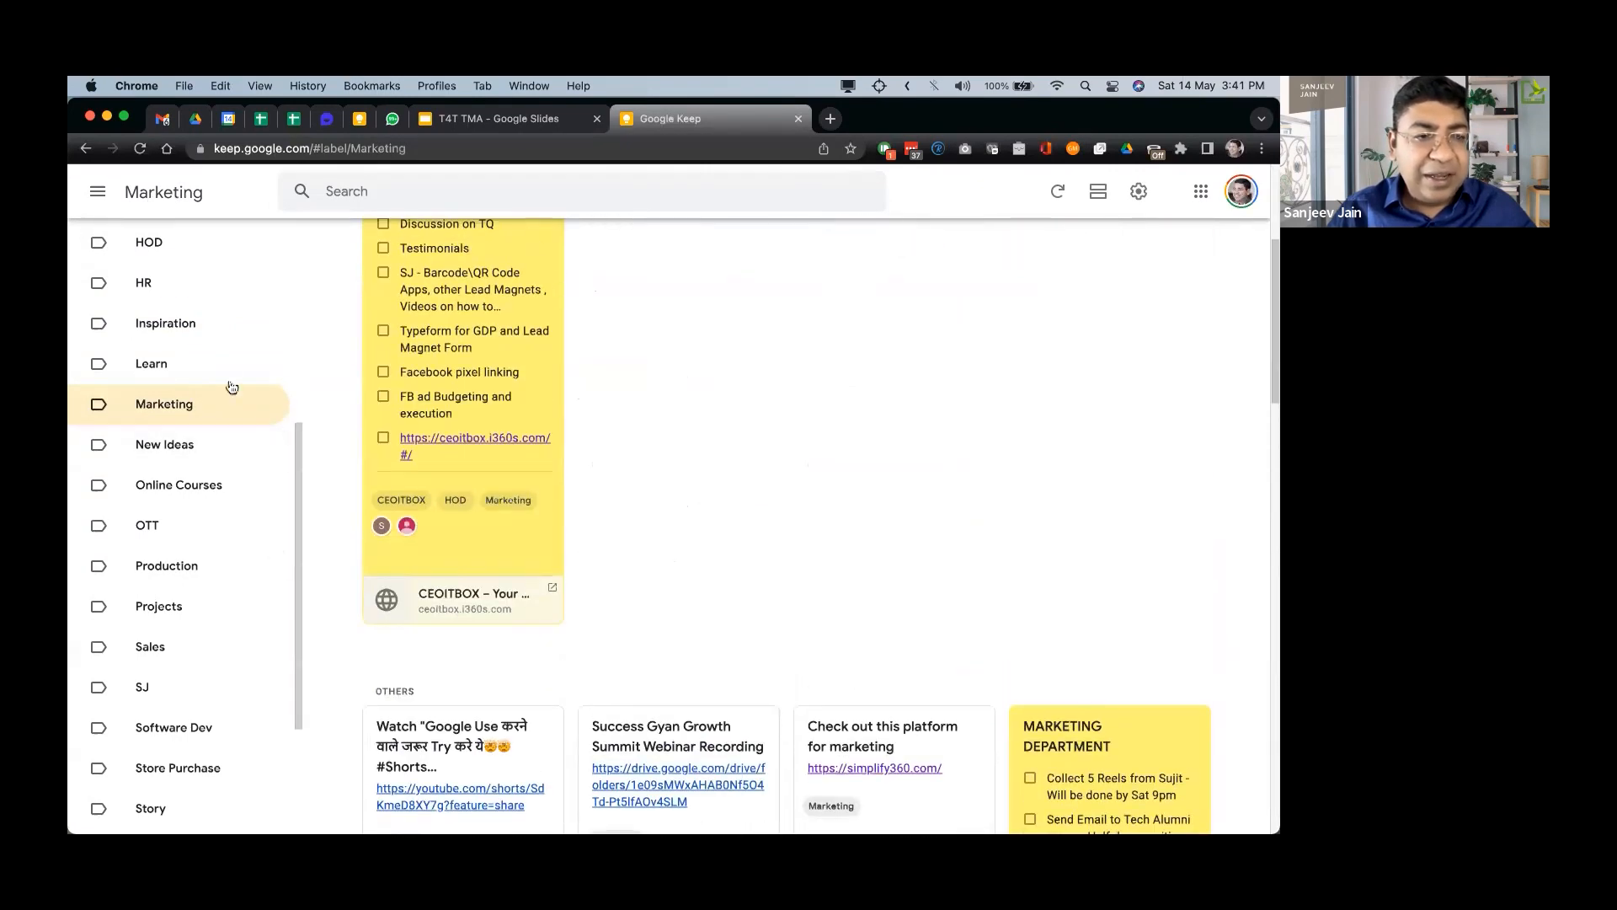
pyautogui.click(212, 259)
pyautogui.scroll(-5, 761, 576)
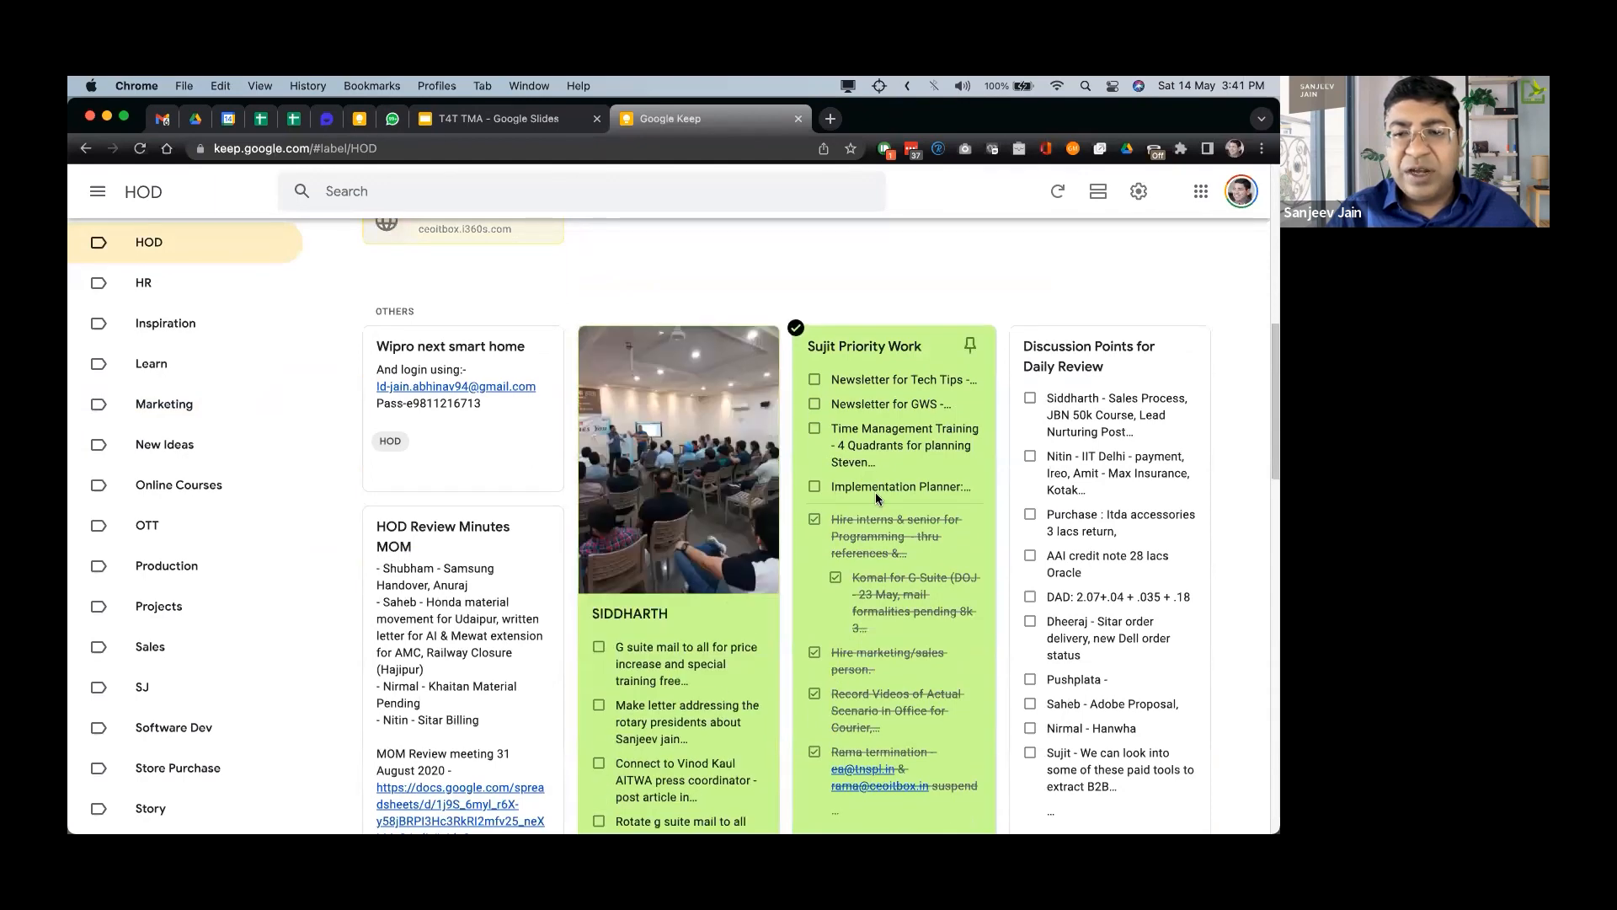
pyautogui.scroll(-4, 877, 497)
pyautogui.scroll(-3, 877, 497)
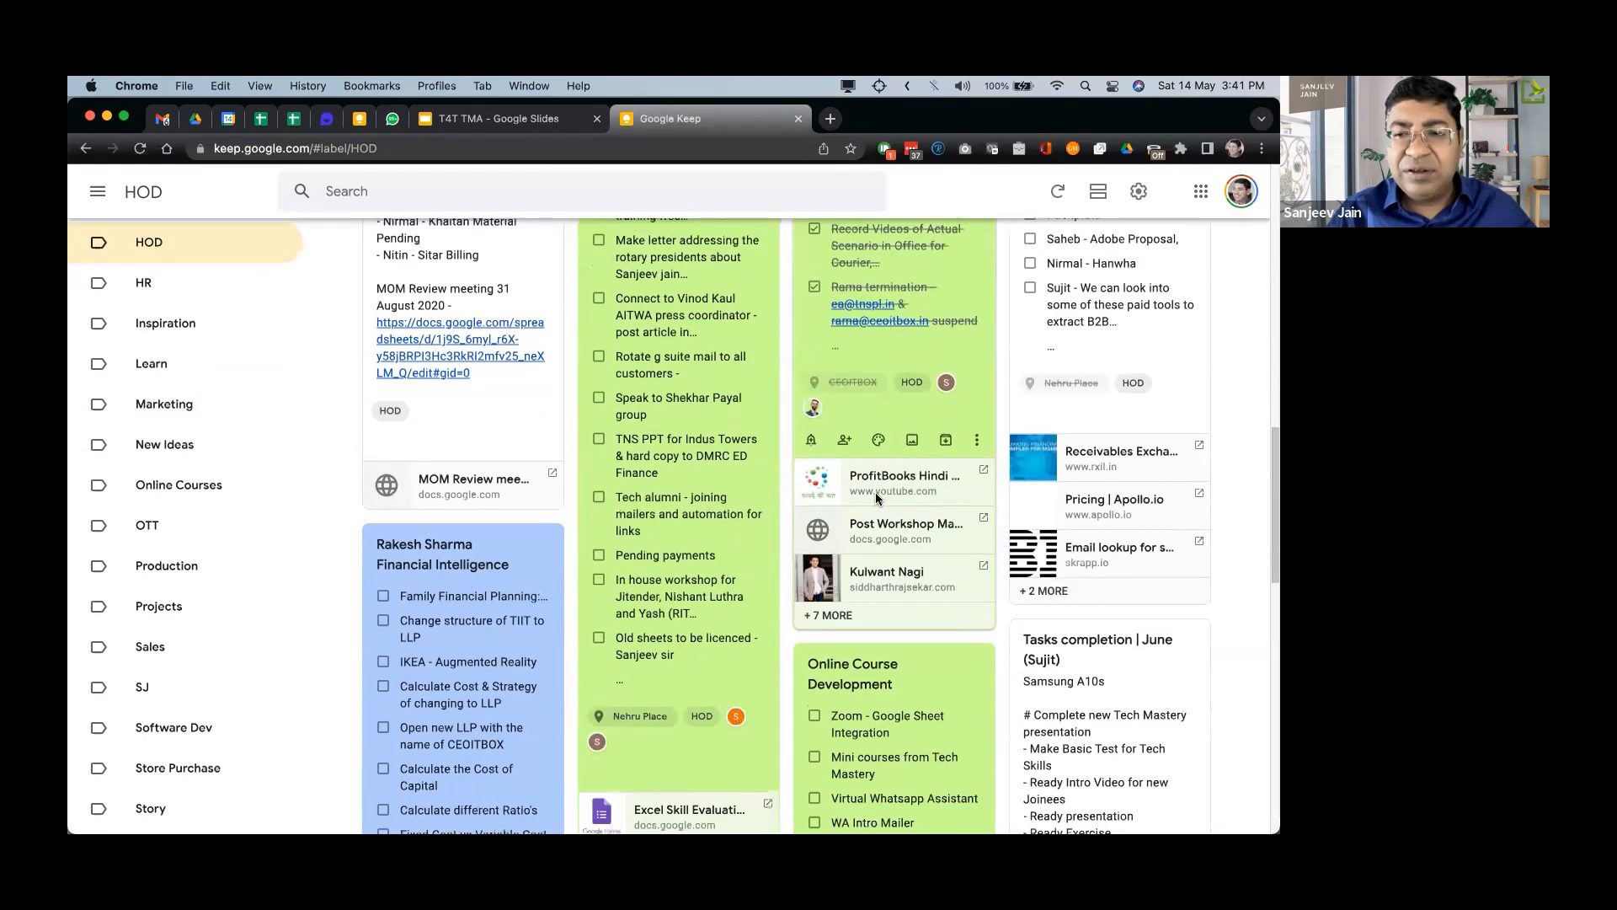
pyautogui.scroll(-7, 876, 499)
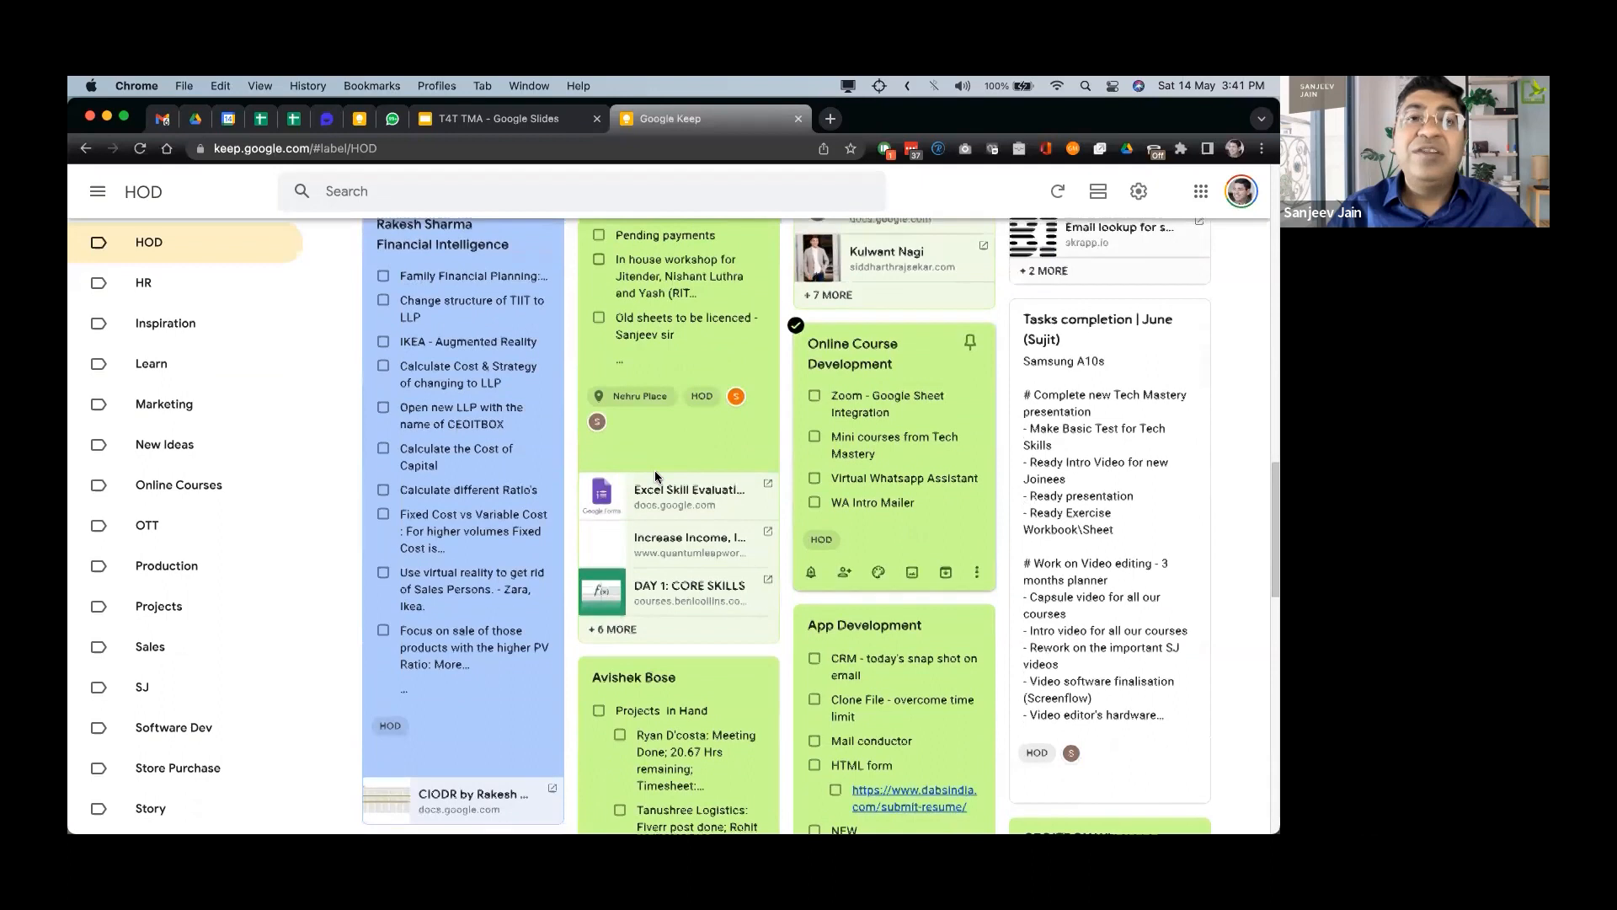